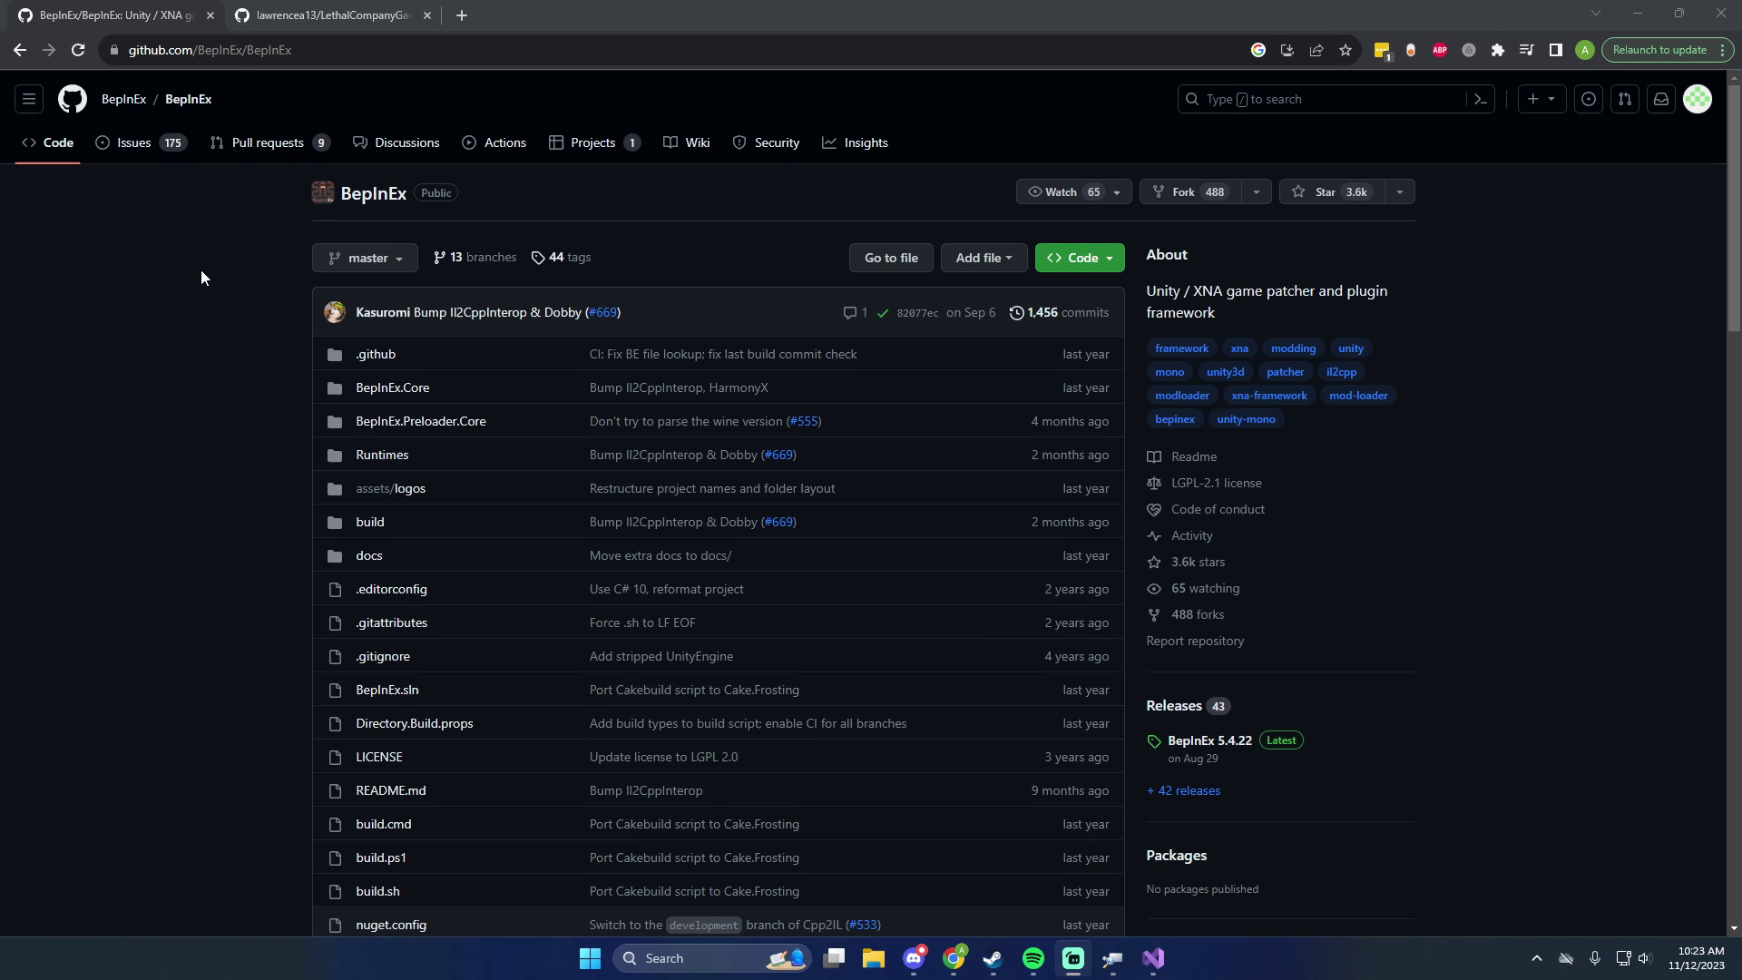
- Scroll the BepInEx repository page down to its Releases entry for 5.4.22
{"action": "scroll", "coordinate": [199, 270], "scroll_direction": "down", "scroll_amount": 2}
{"action": "scroll", "coordinate": [200, 269], "scroll_direction": "up", "scroll_amount": 2}
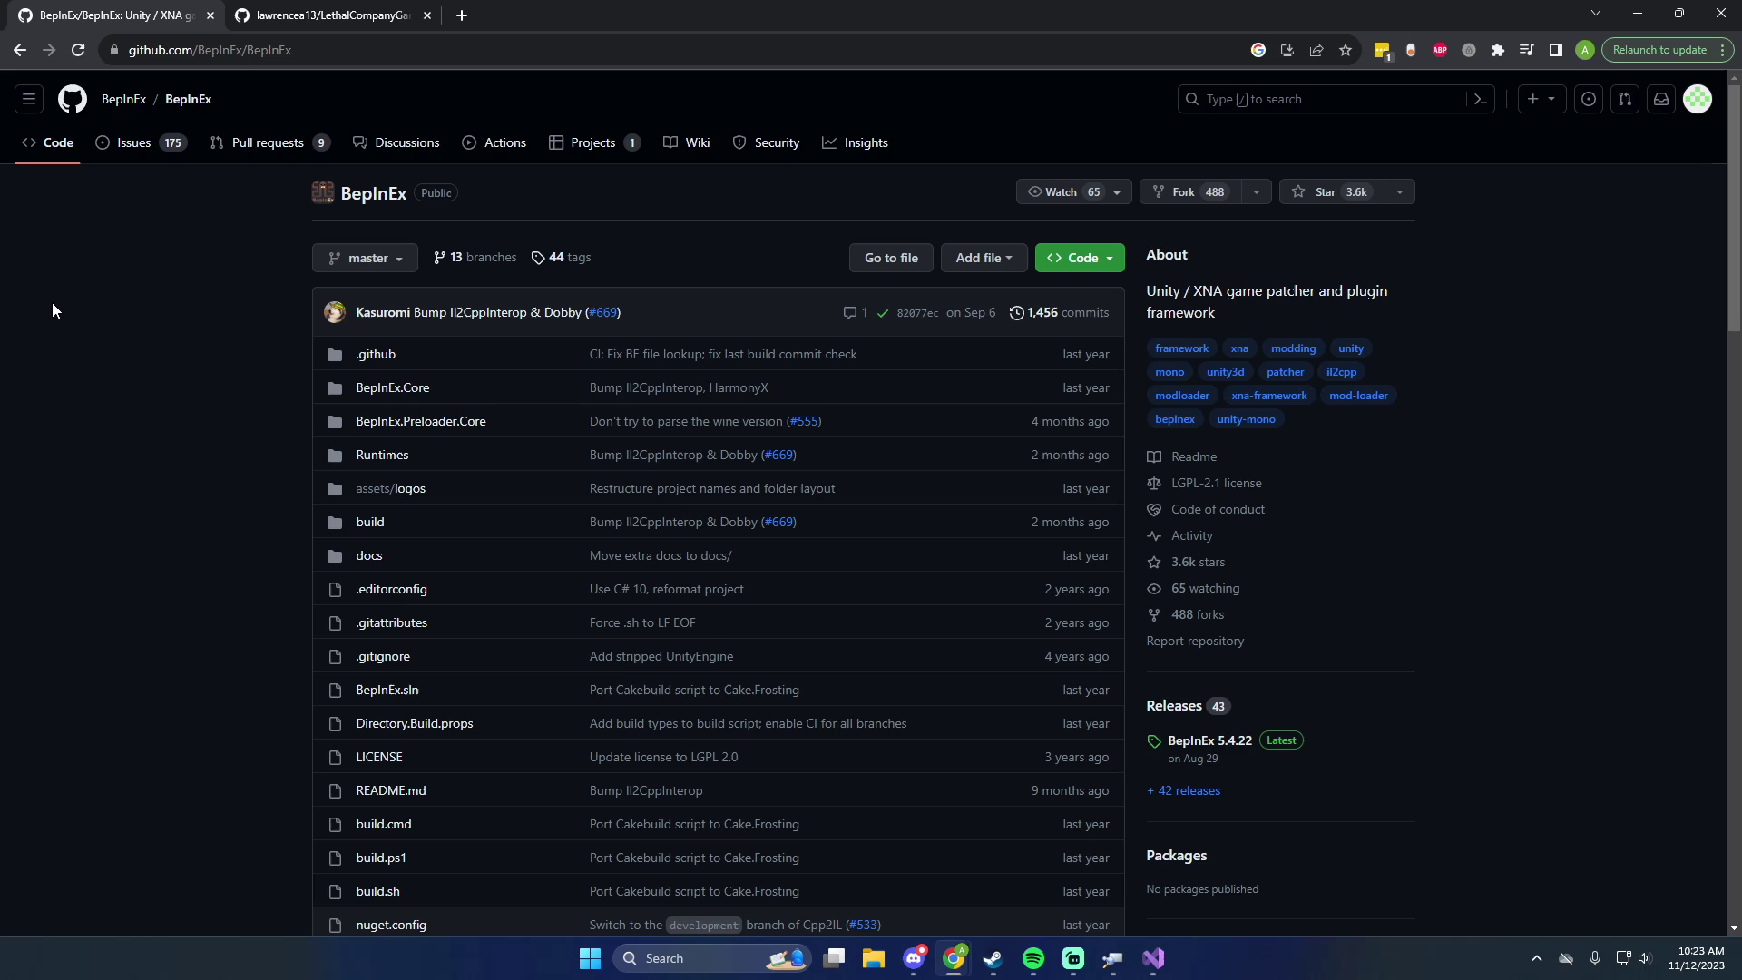
{"action": "left_click", "coordinate": [291, 52]}
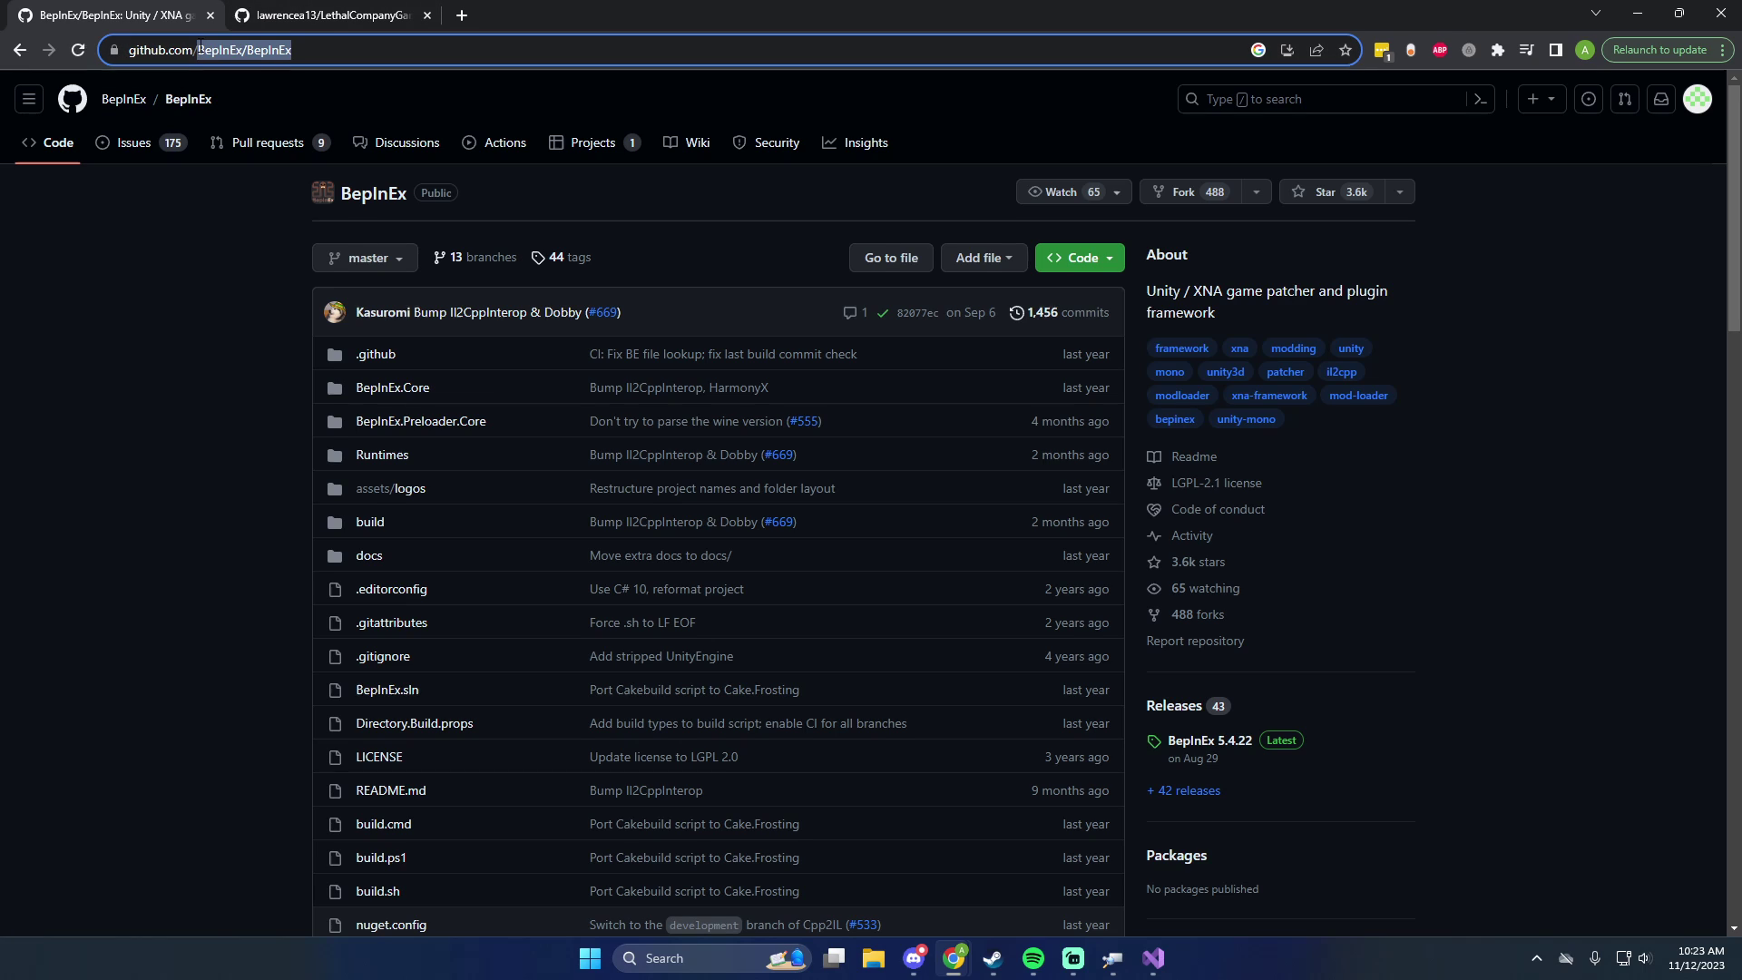
{"action": "left_click", "coordinate": [209, 321]}
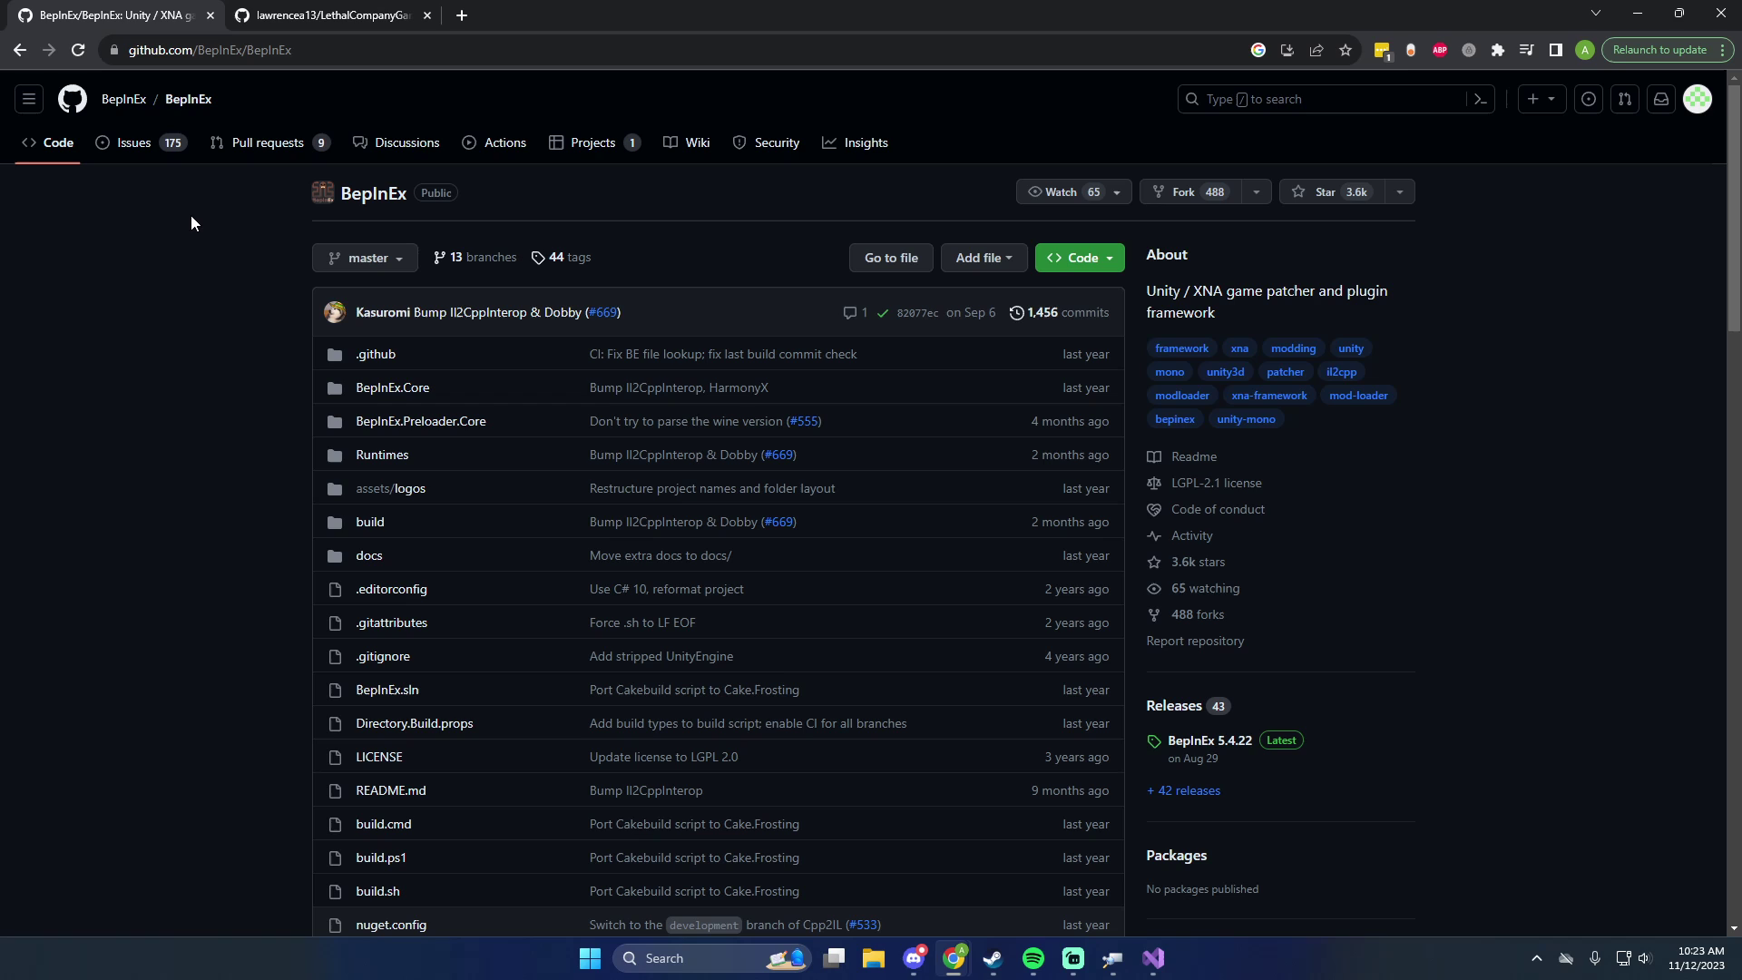
{"action": "scroll", "coordinate": [210, 297], "scroll_direction": "down", "scroll_amount": 2}
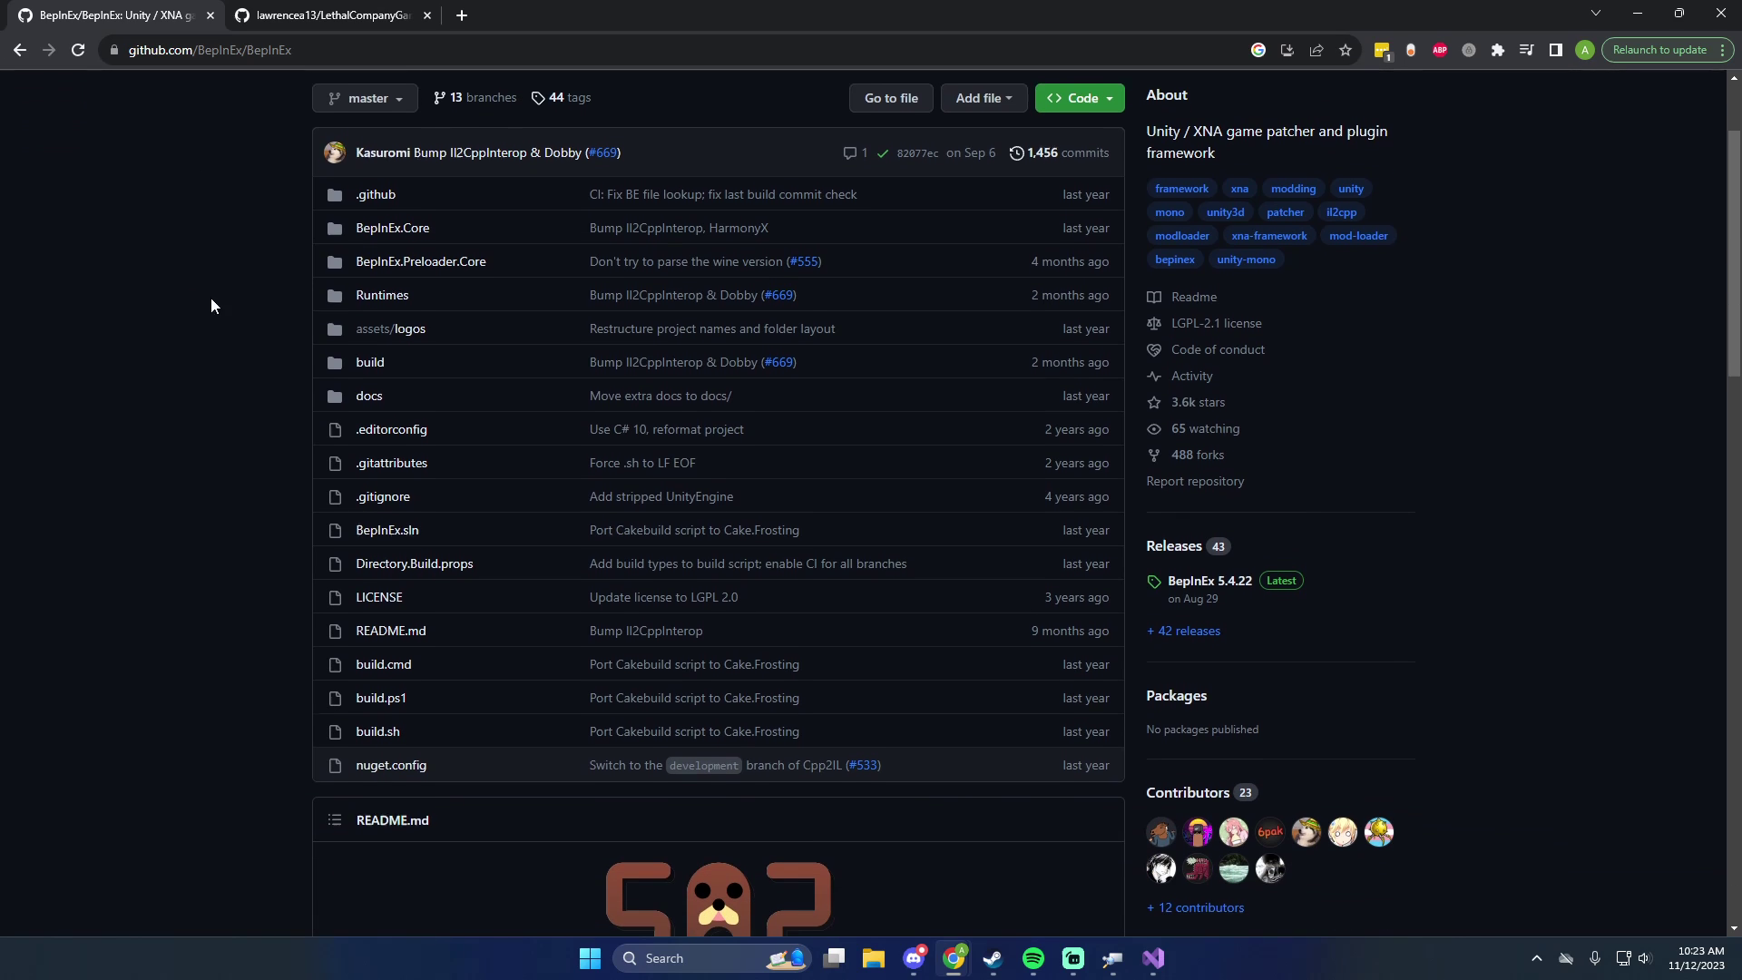
- Open the BepInEx 5.4.22 release page and scroll to the BepInEx_x64_5.4.22.0.zip asset
{"action": "left_click", "coordinate": [1217, 560]}
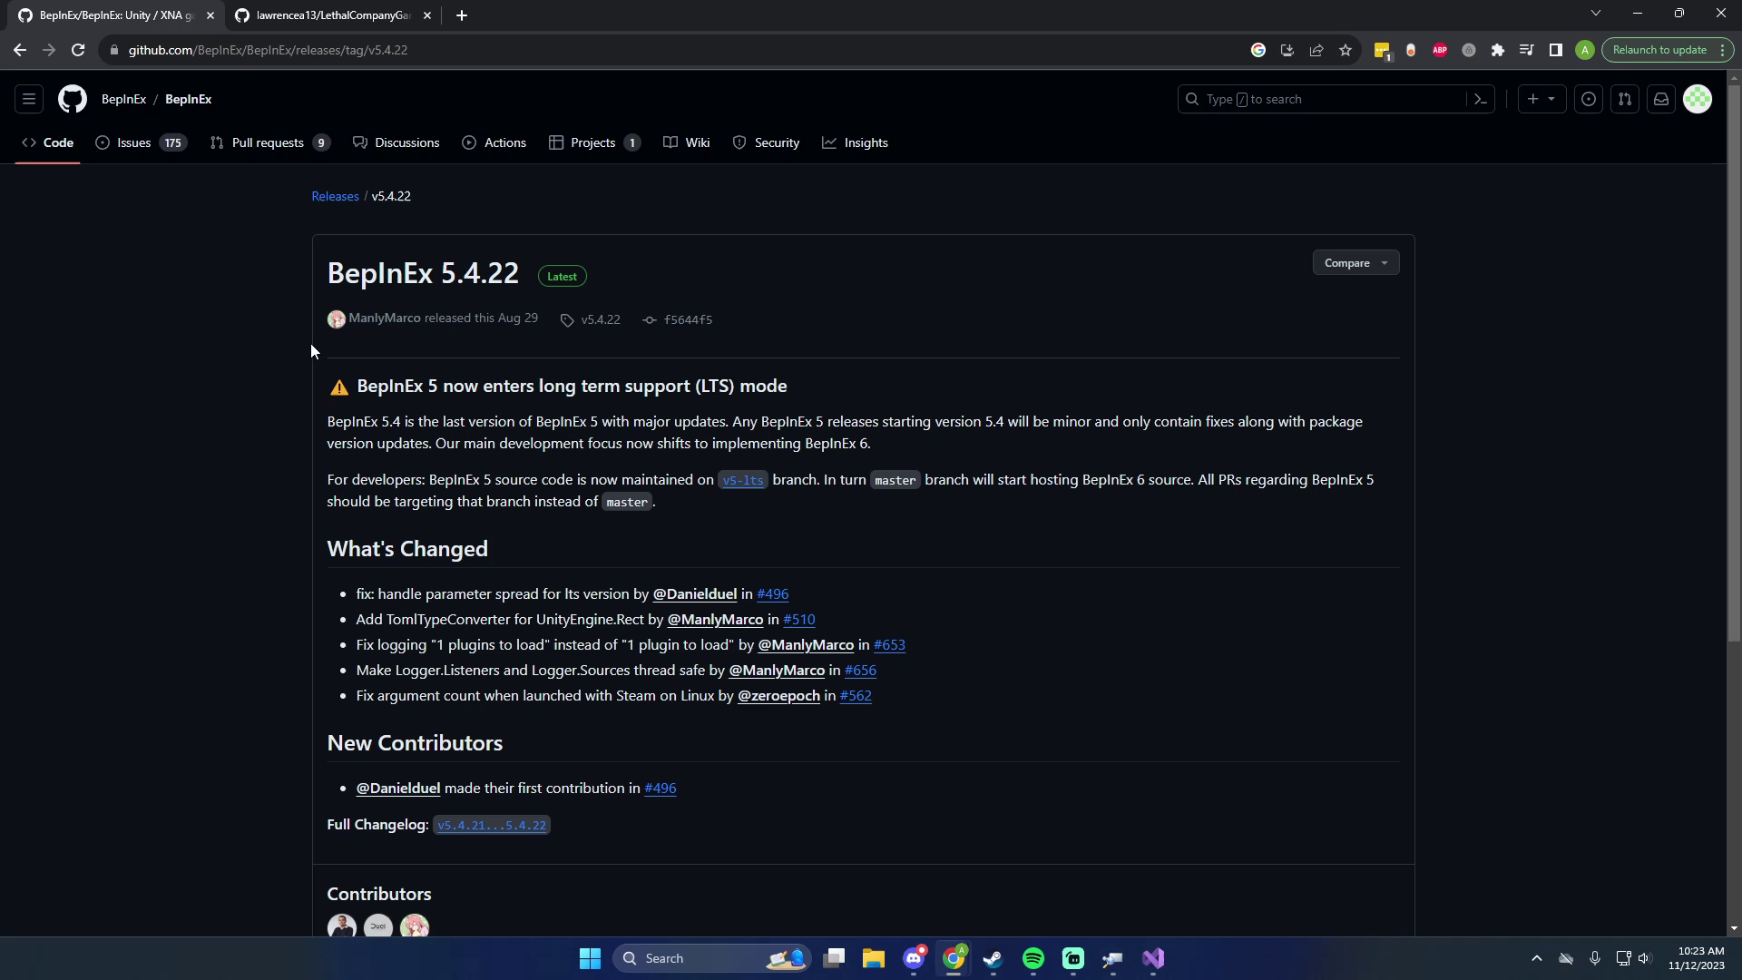
{"action": "scroll", "coordinate": [862, 499], "scroll_direction": "down", "scroll_amount": 4}
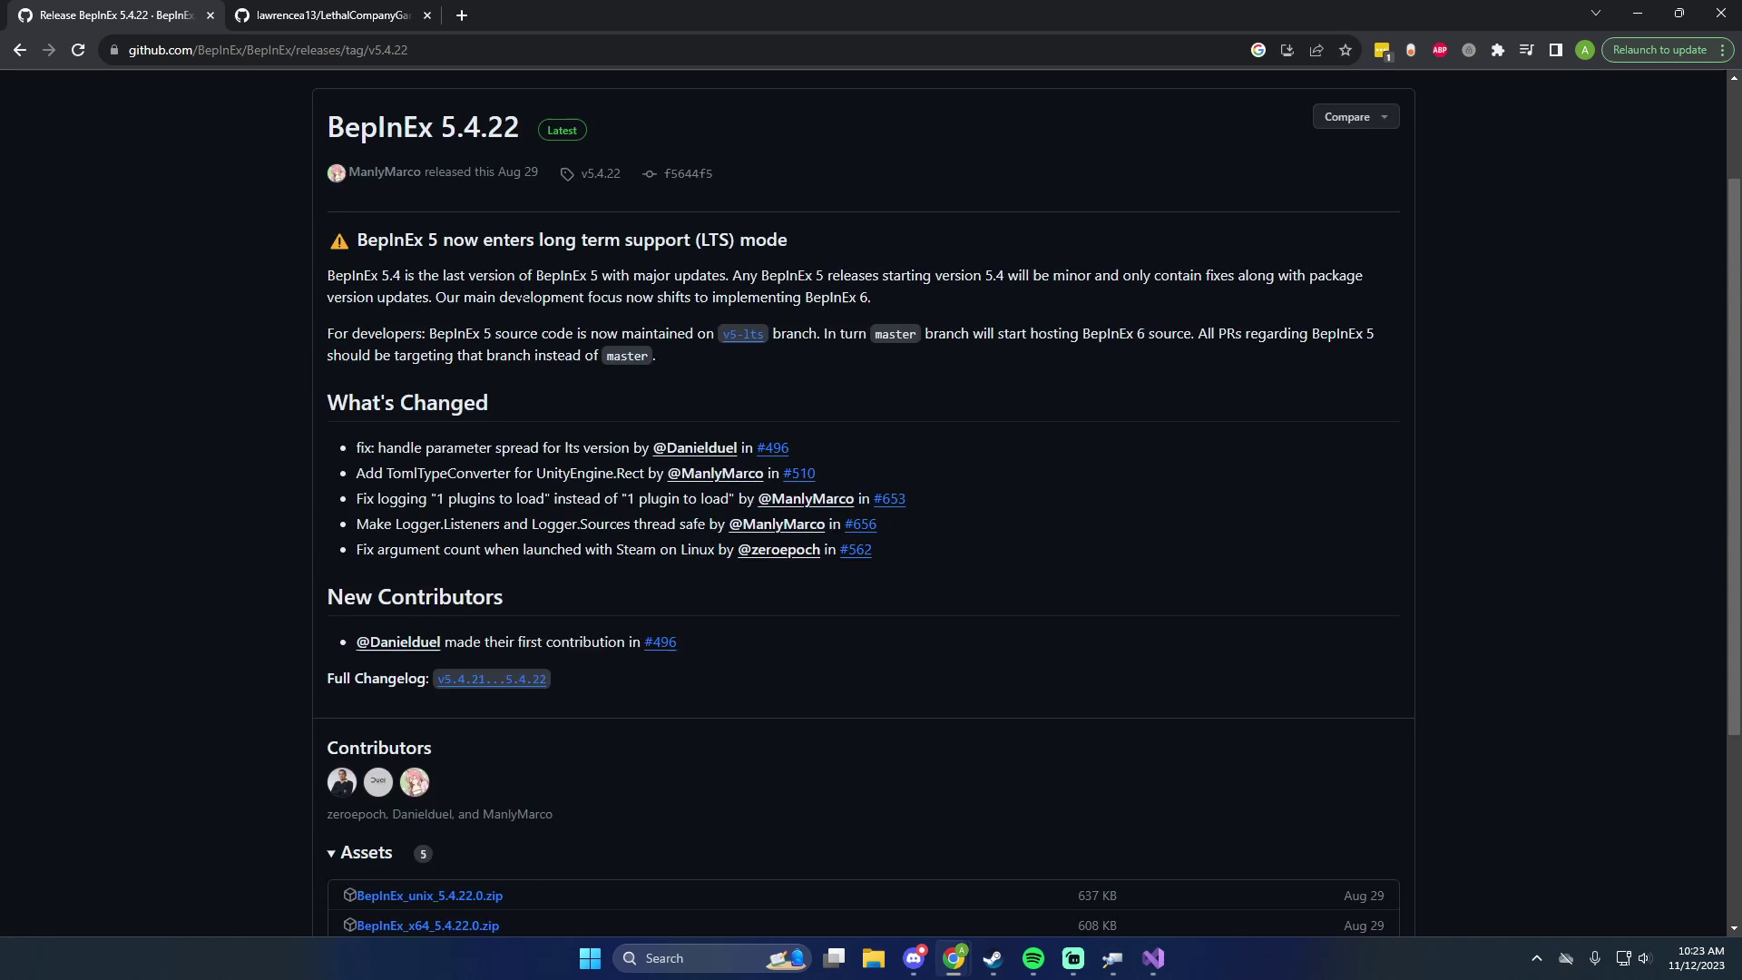
{"action": "scroll", "coordinate": [742, 372], "scroll_direction": "down", "scroll_amount": 1}
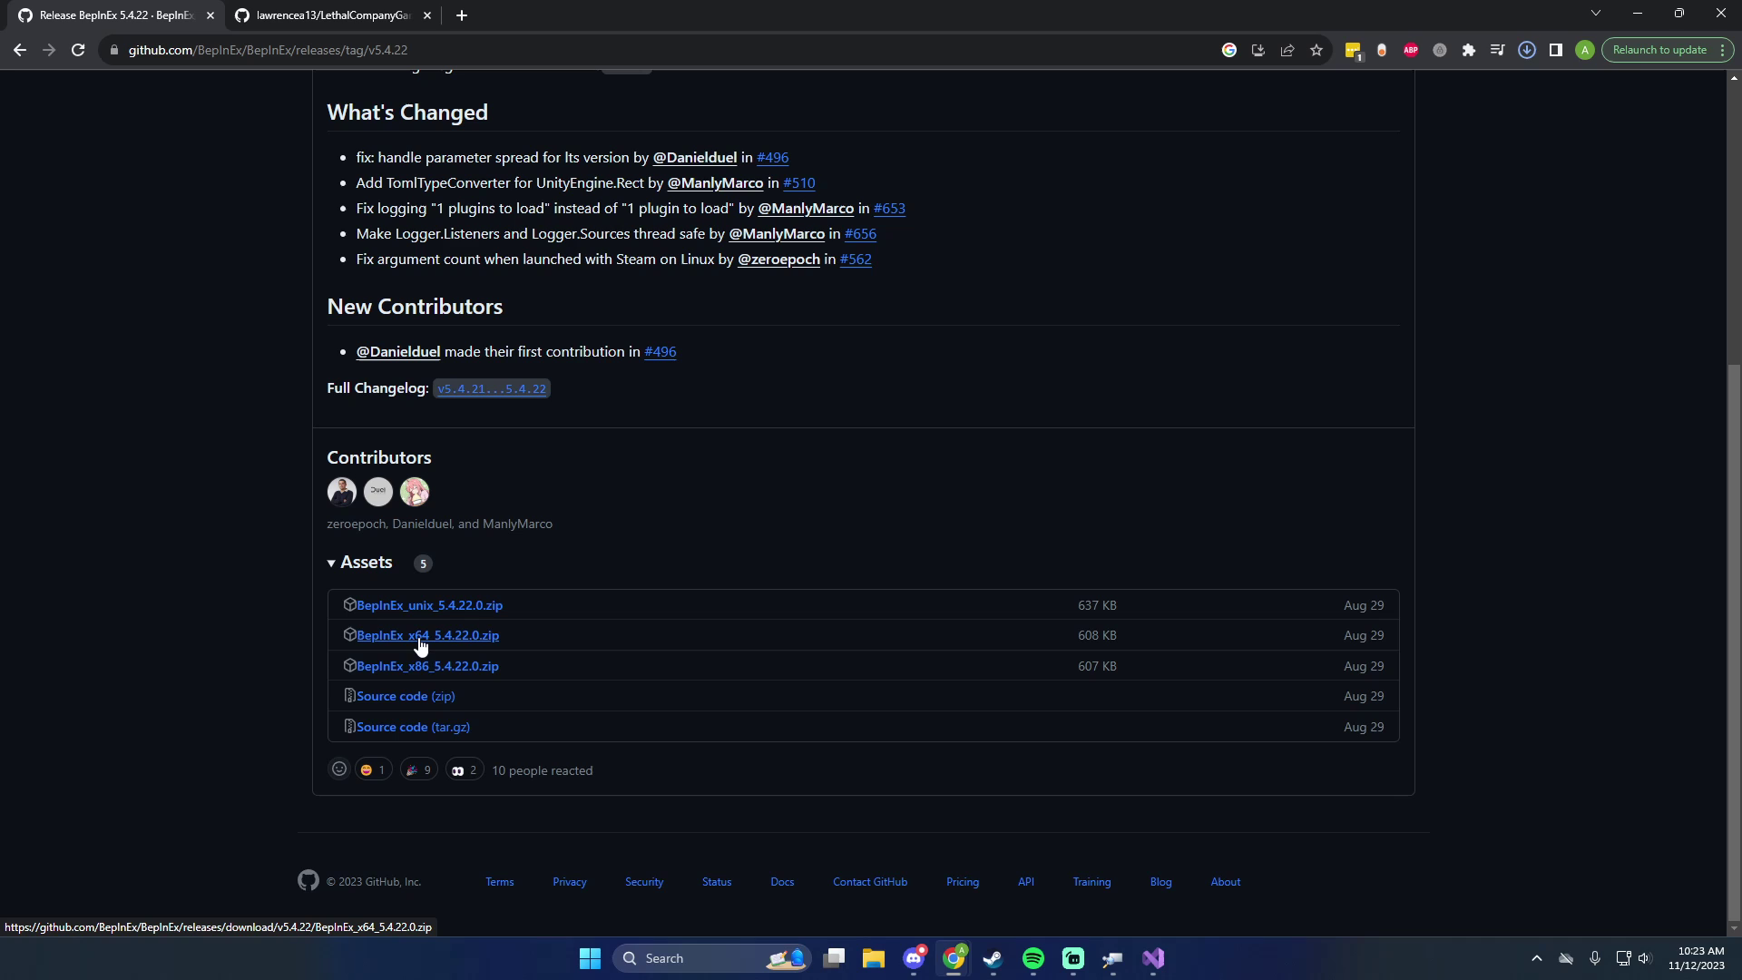
- Open BepInEx_x64_5.4.22.0.zip from Downloads, then narrow its window and move it left
{"action": "left_click", "coordinate": [872, 954]}
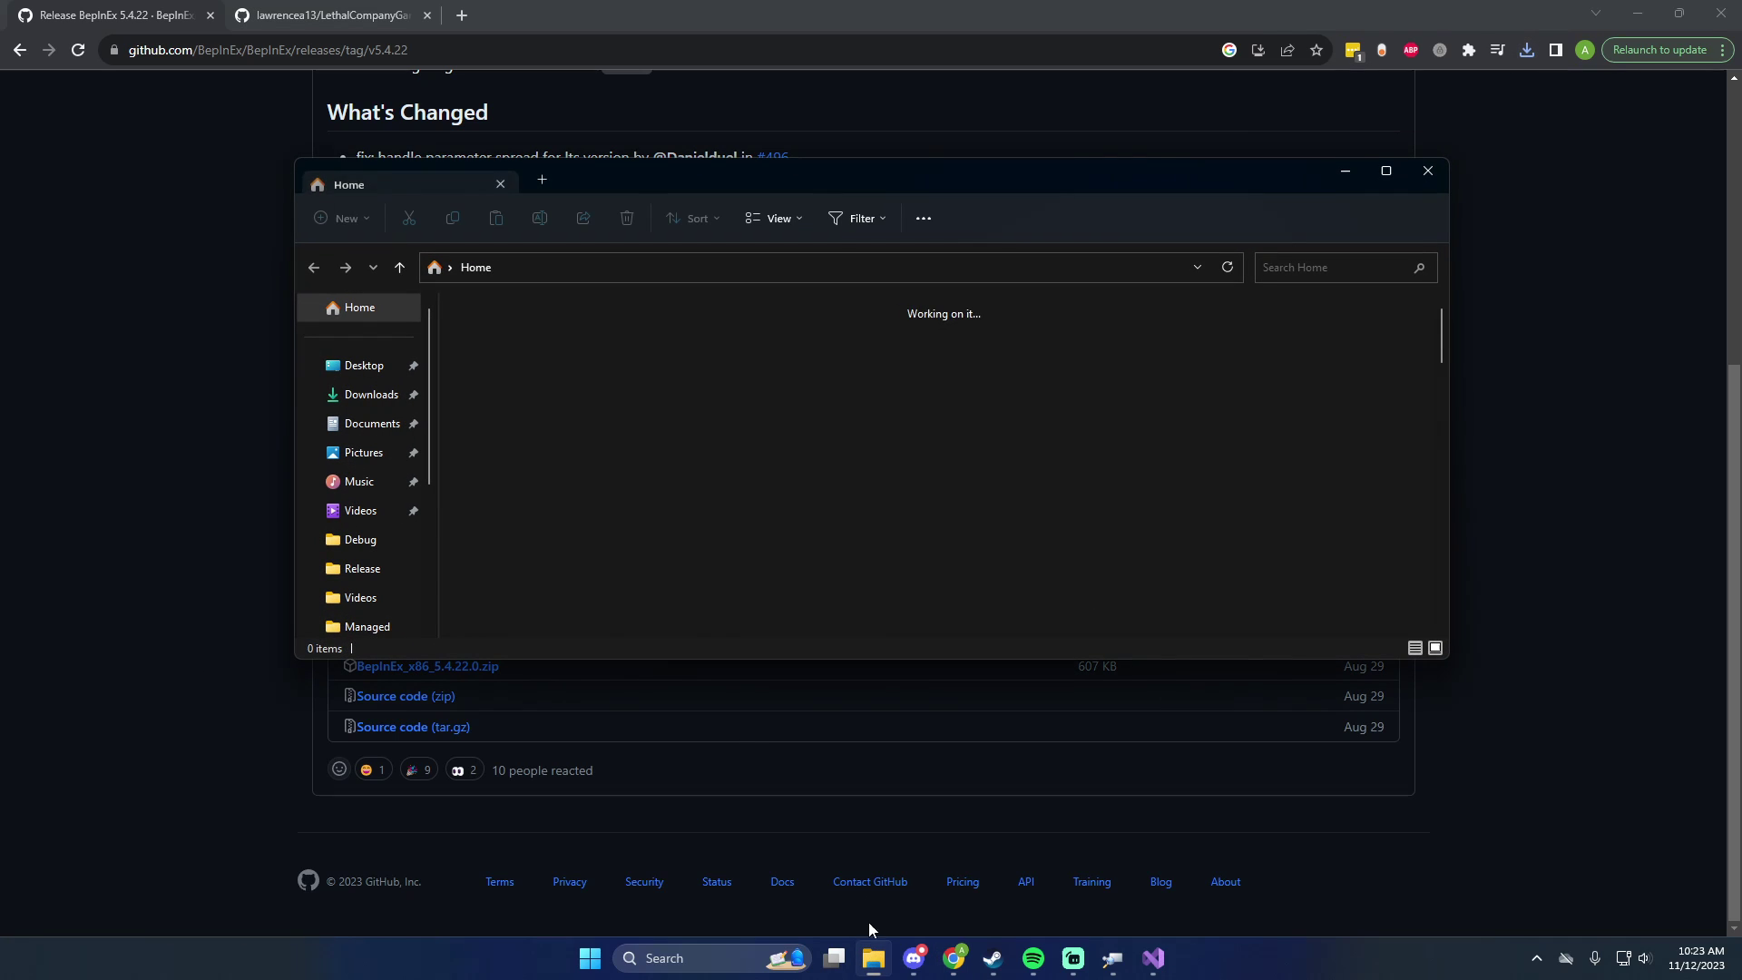
{"action": "left_click", "coordinate": [379, 397]}
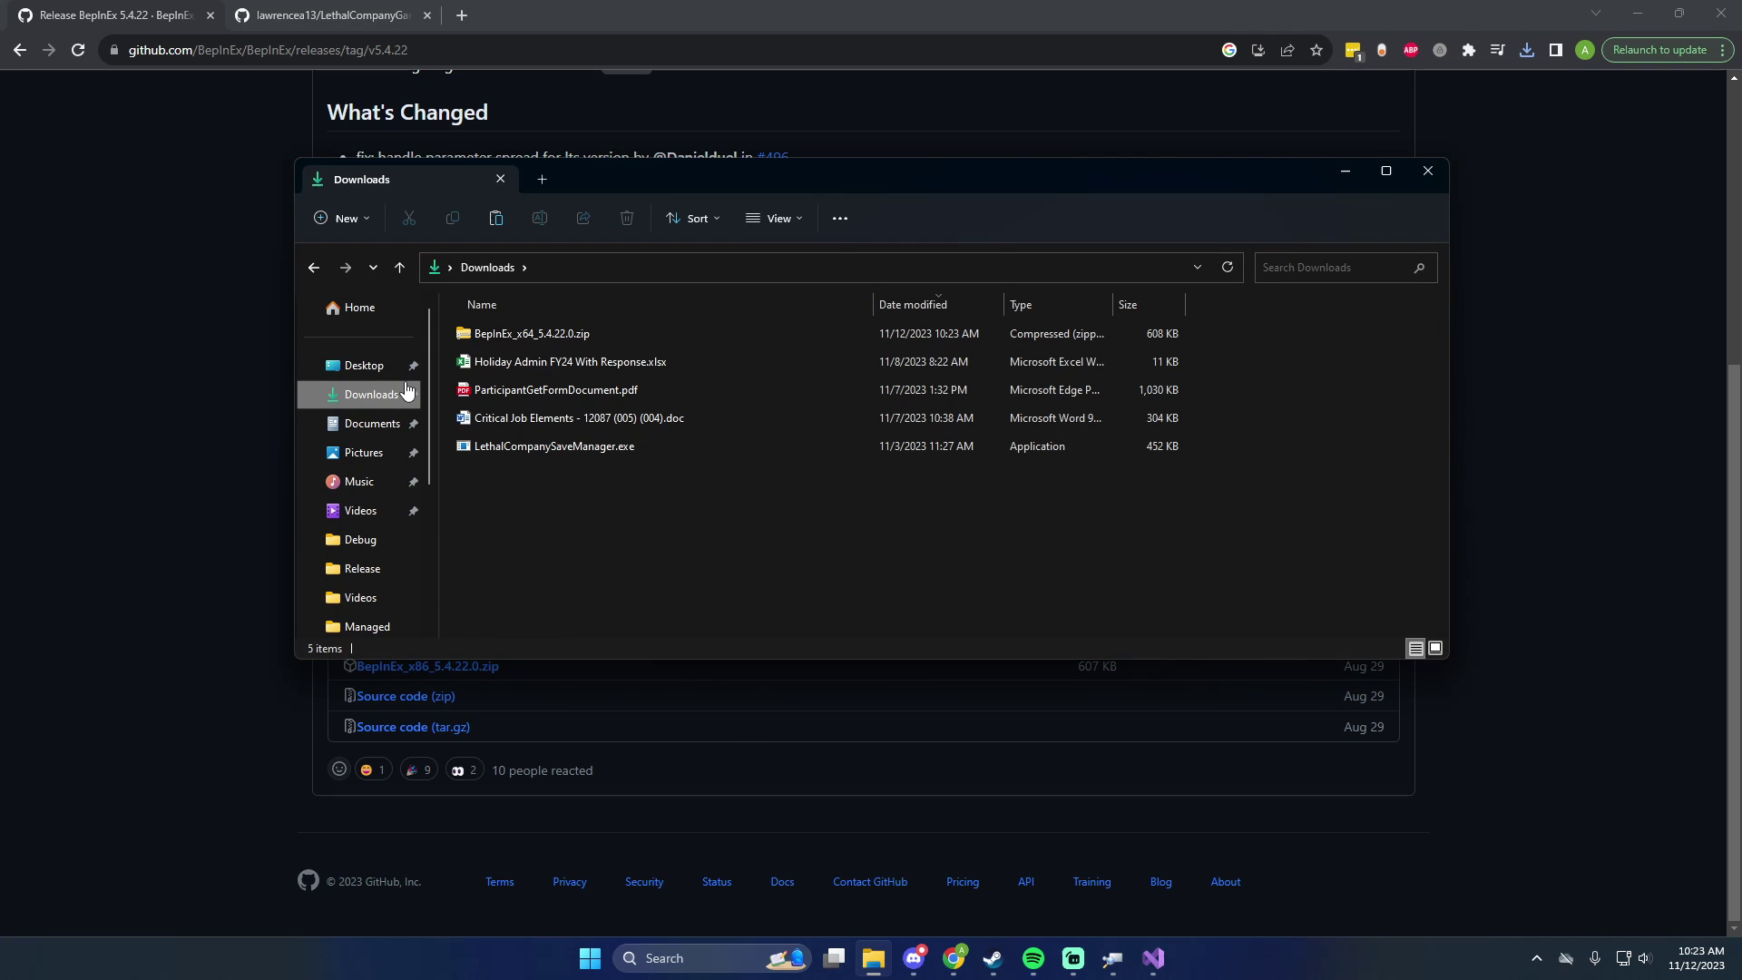
{"action": "double_click", "coordinate": [663, 344]}
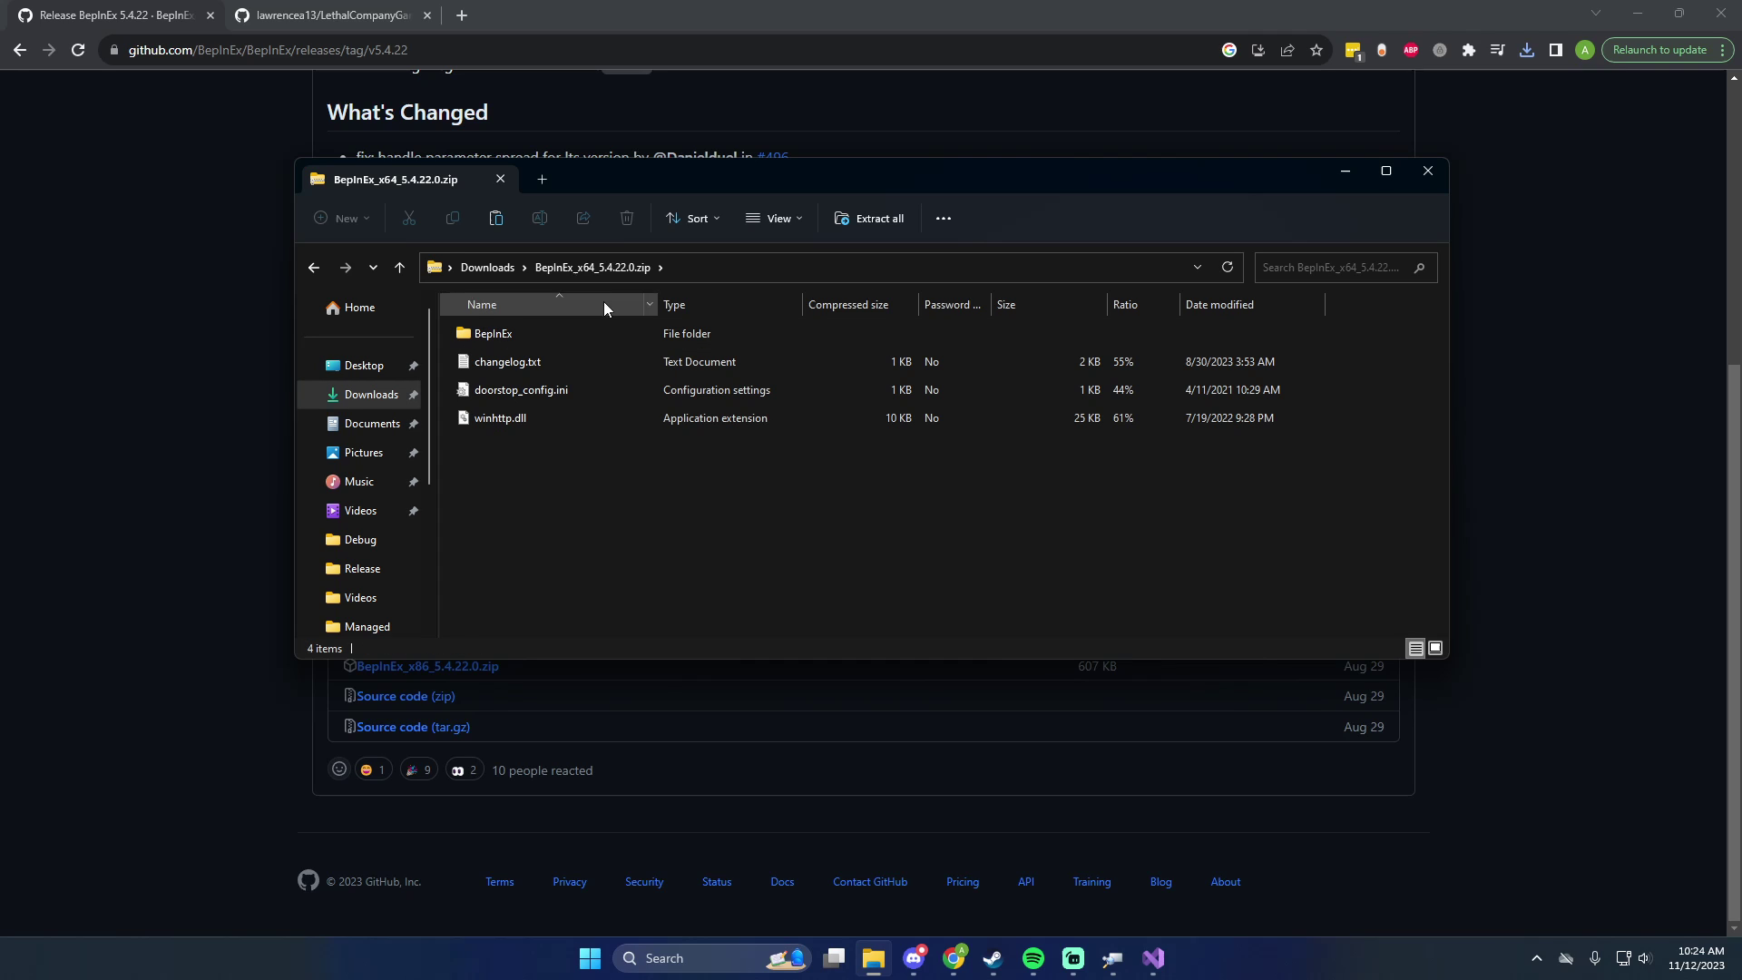
{"action": "left_click_drag", "start_coordinate": [600, 524], "coordinate": [661, 466]}
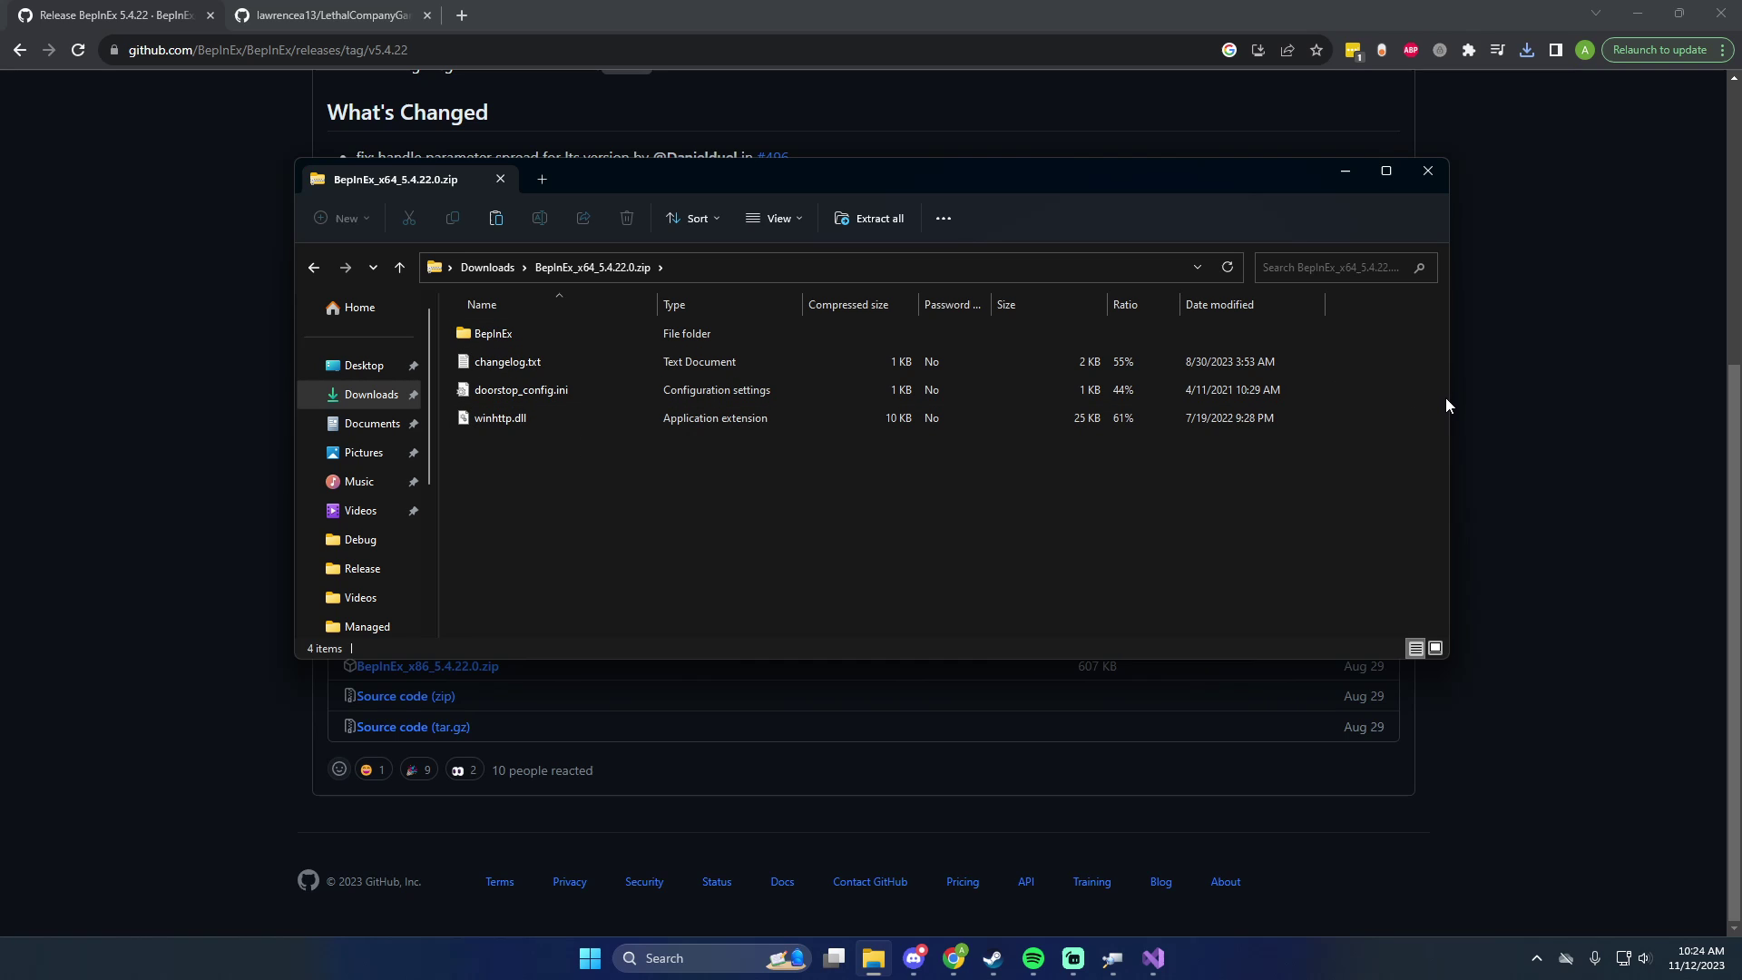
{"action": "left_click_drag", "start_coordinate": [1449, 398], "coordinate": [920, 361]}
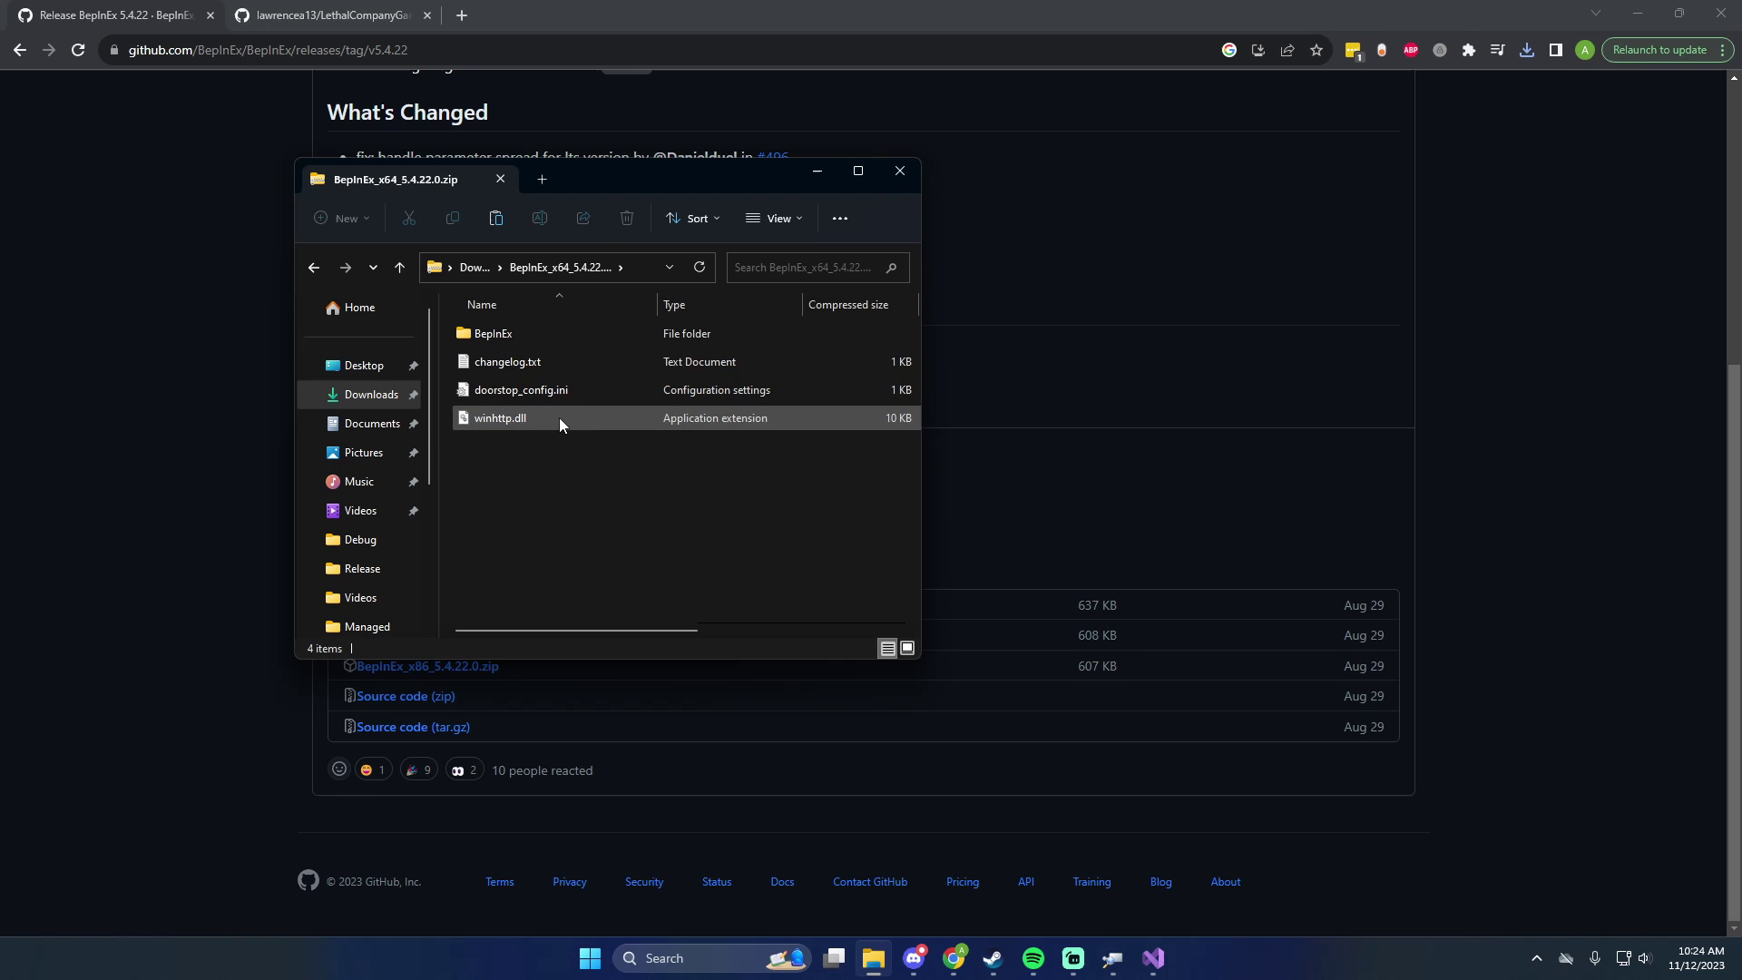
{"action": "left_click_drag", "start_coordinate": [641, 187], "coordinate": [468, 159]}
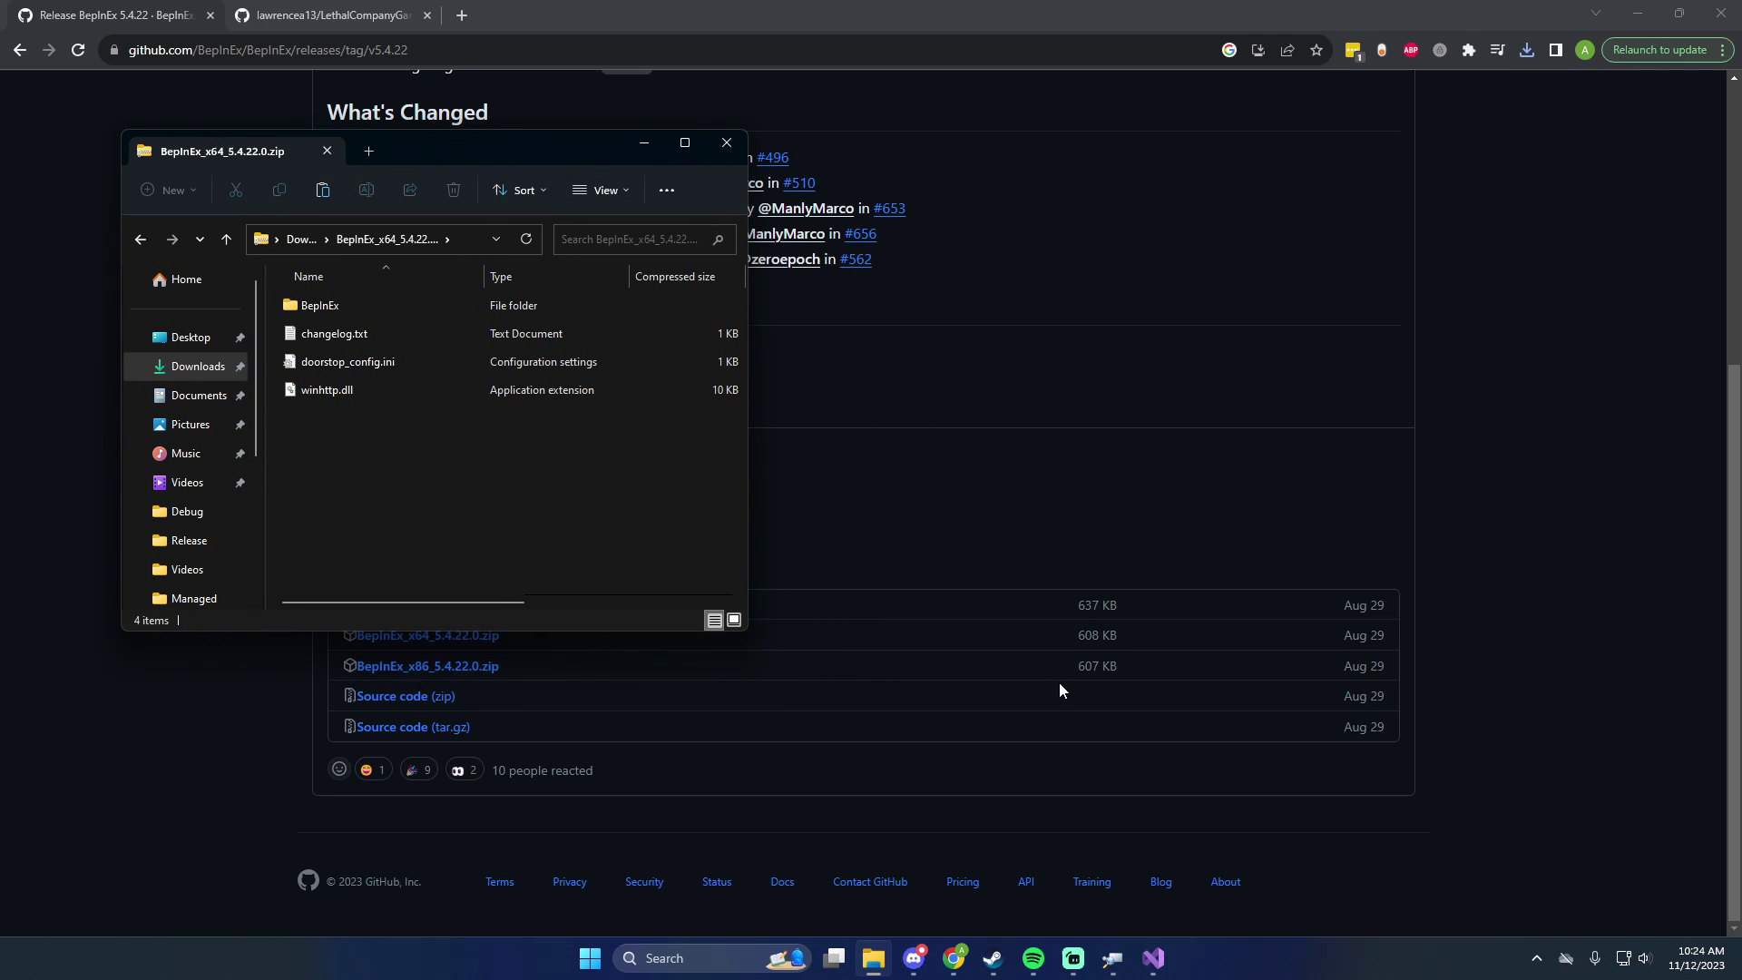
- Open Lethal Company's install folder from Steam through Manage > Browse local files
{"action": "left_click", "coordinate": [992, 958]}
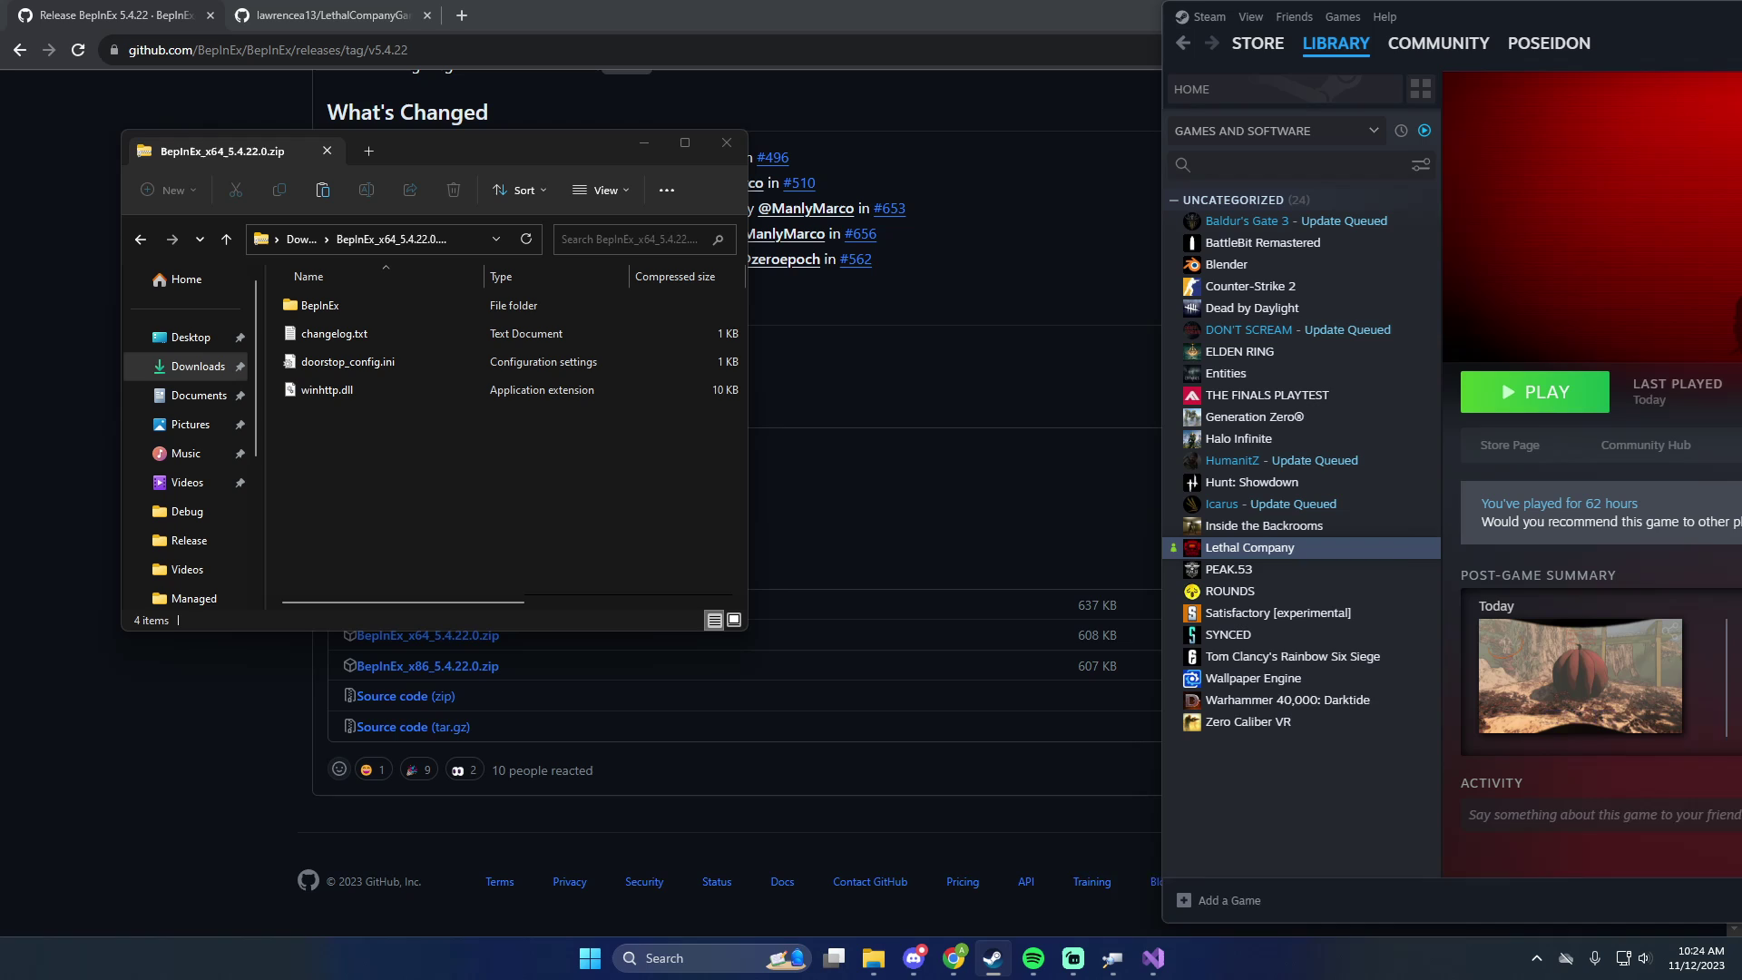
{"action": "right_click", "coordinate": [1139, 553]}
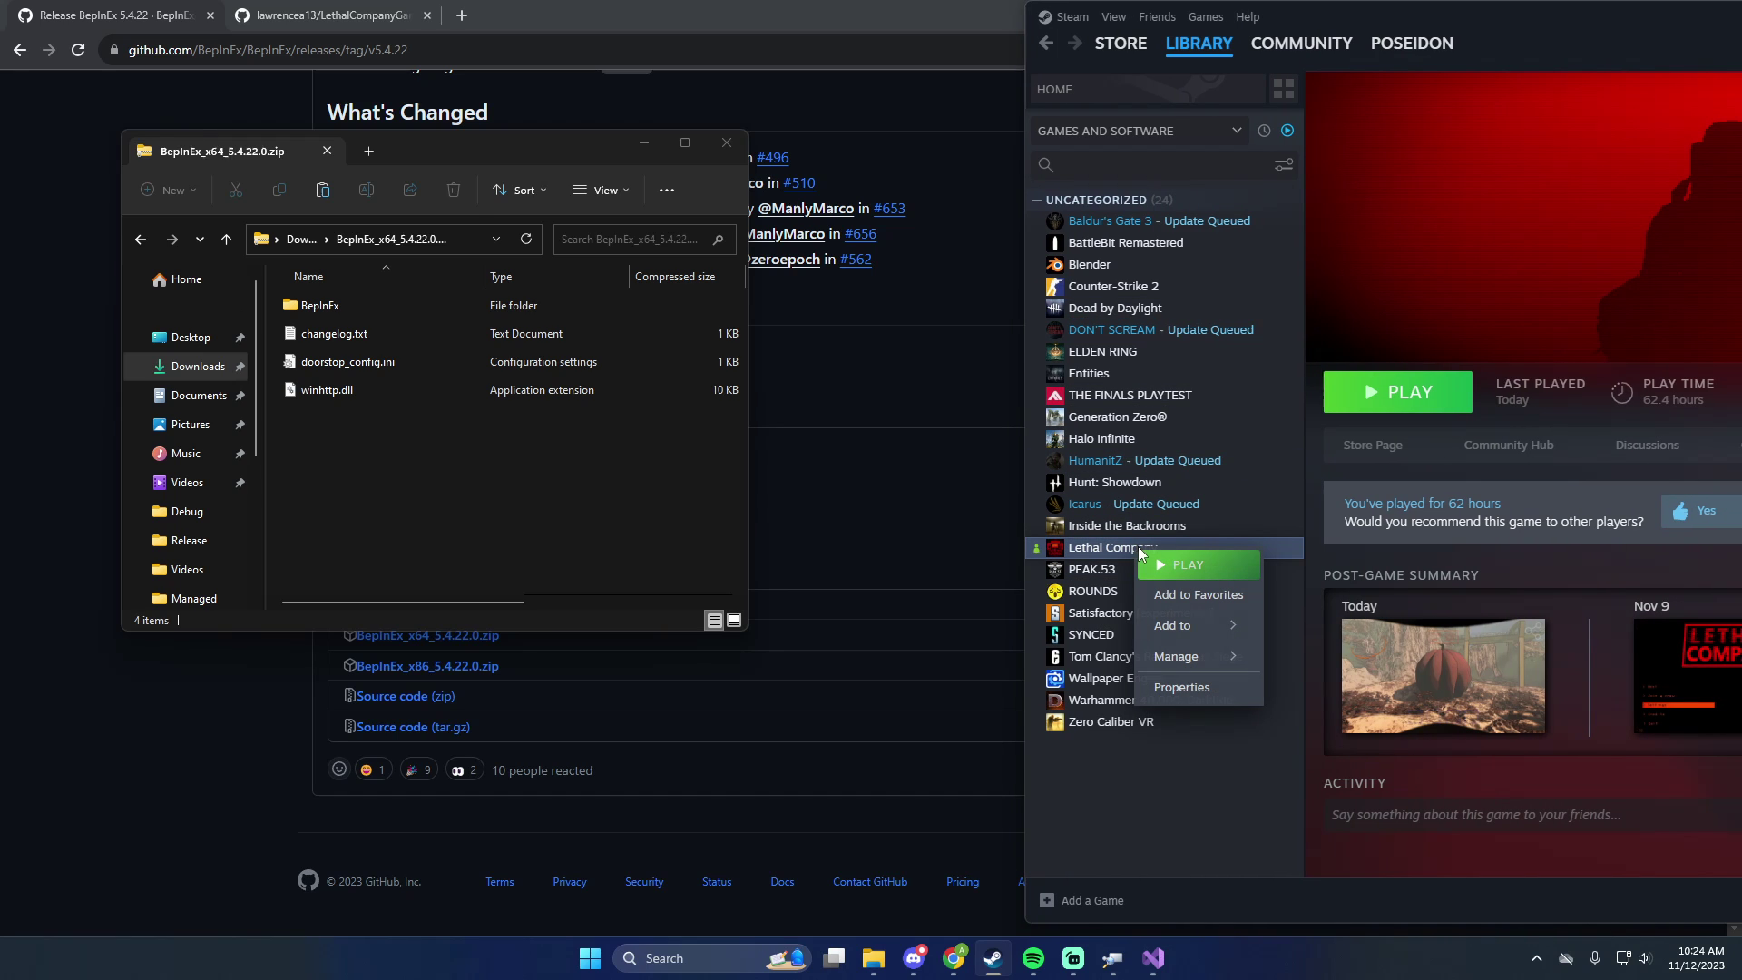
{"action": "mouse_move", "coordinate": [1202, 667]}
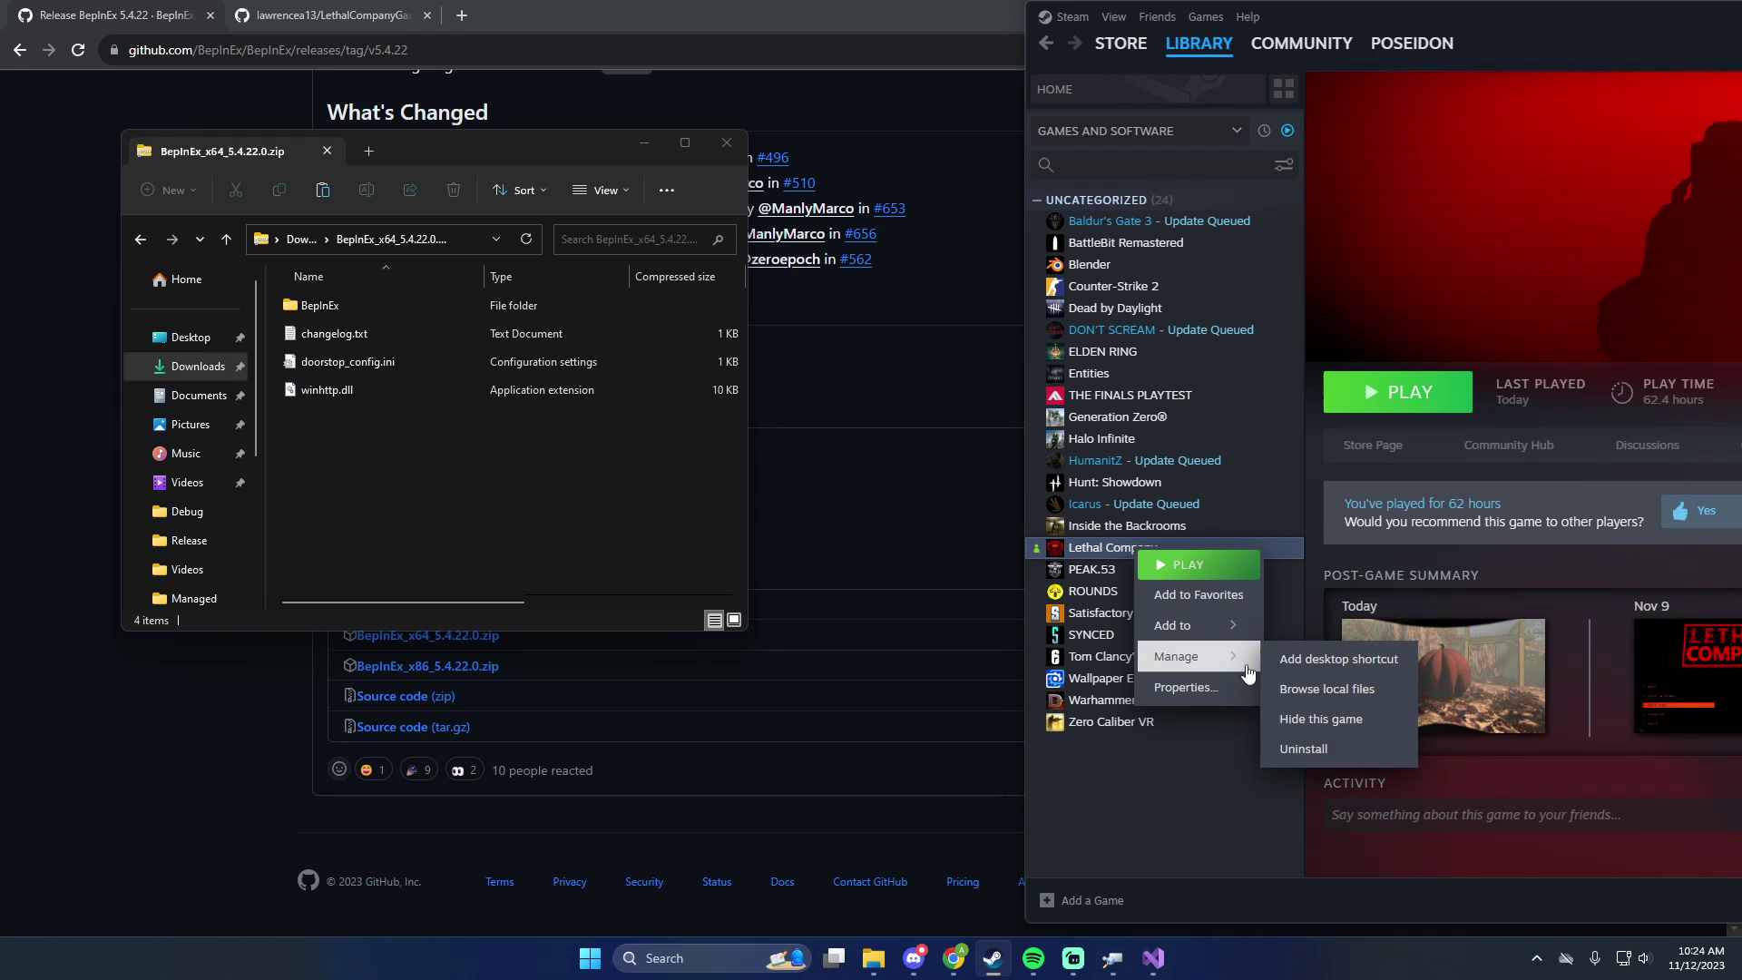
{"action": "left_click", "coordinate": [1357, 691]}
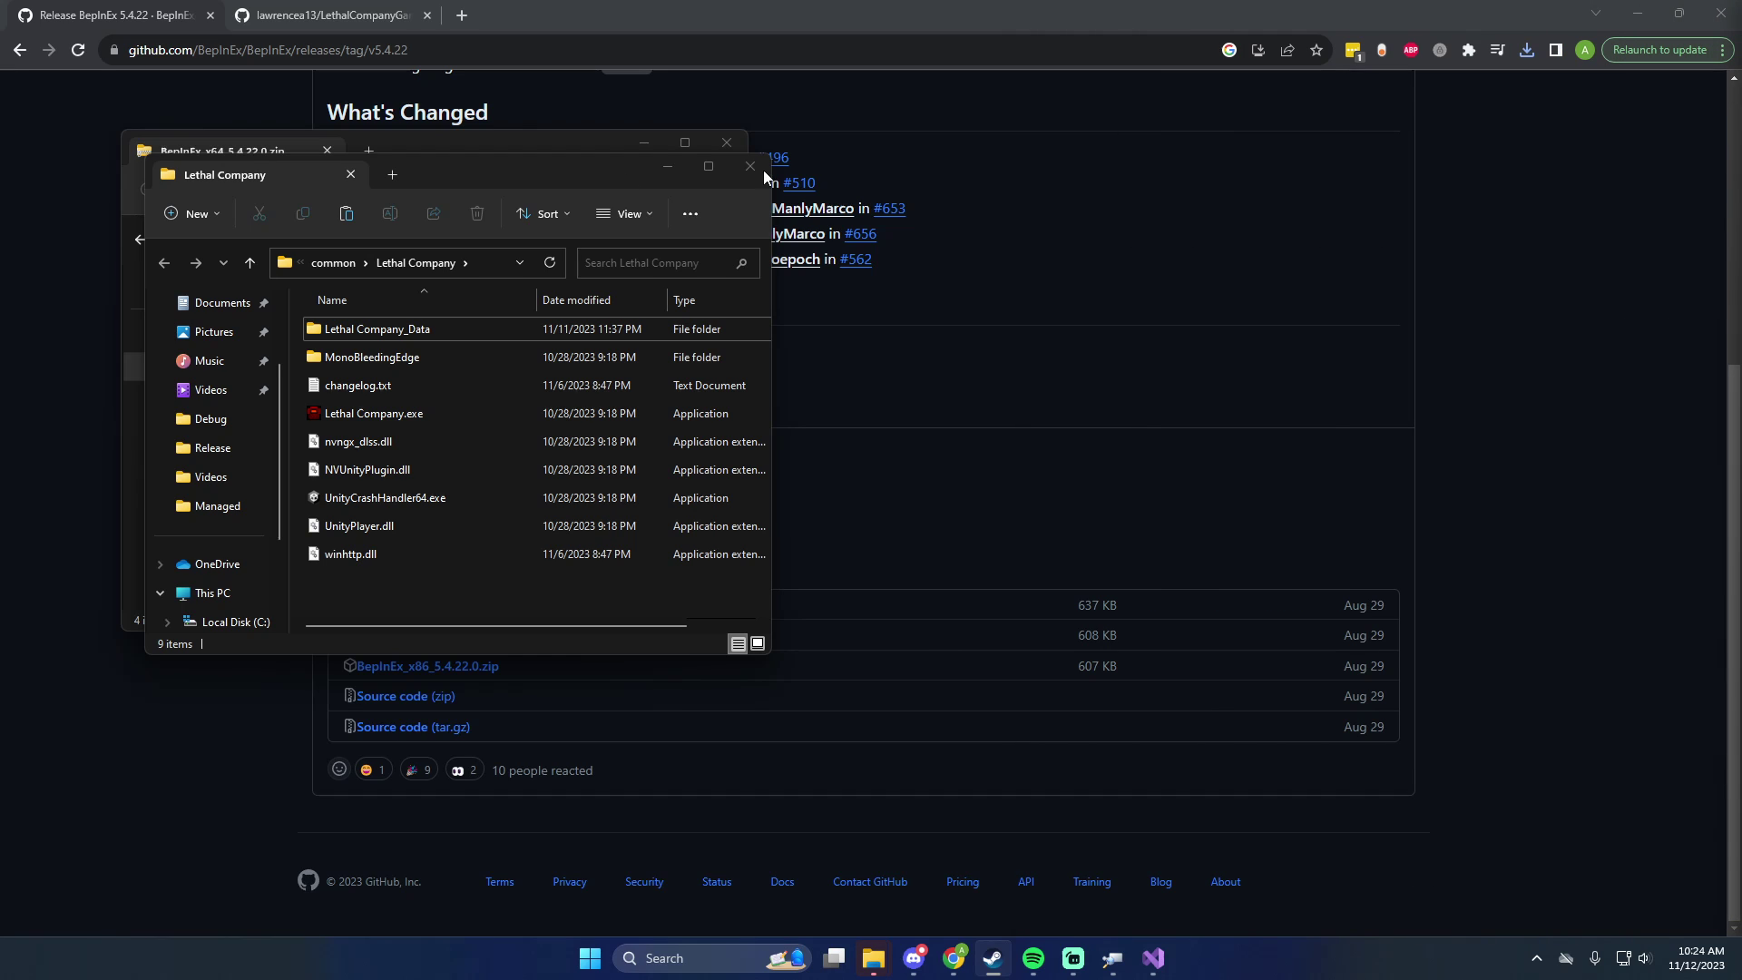
- Place the game folder window on the right and select all four items in the zip
{"action": "left_click_drag", "start_coordinate": [530, 175], "coordinate": [1096, 165]}
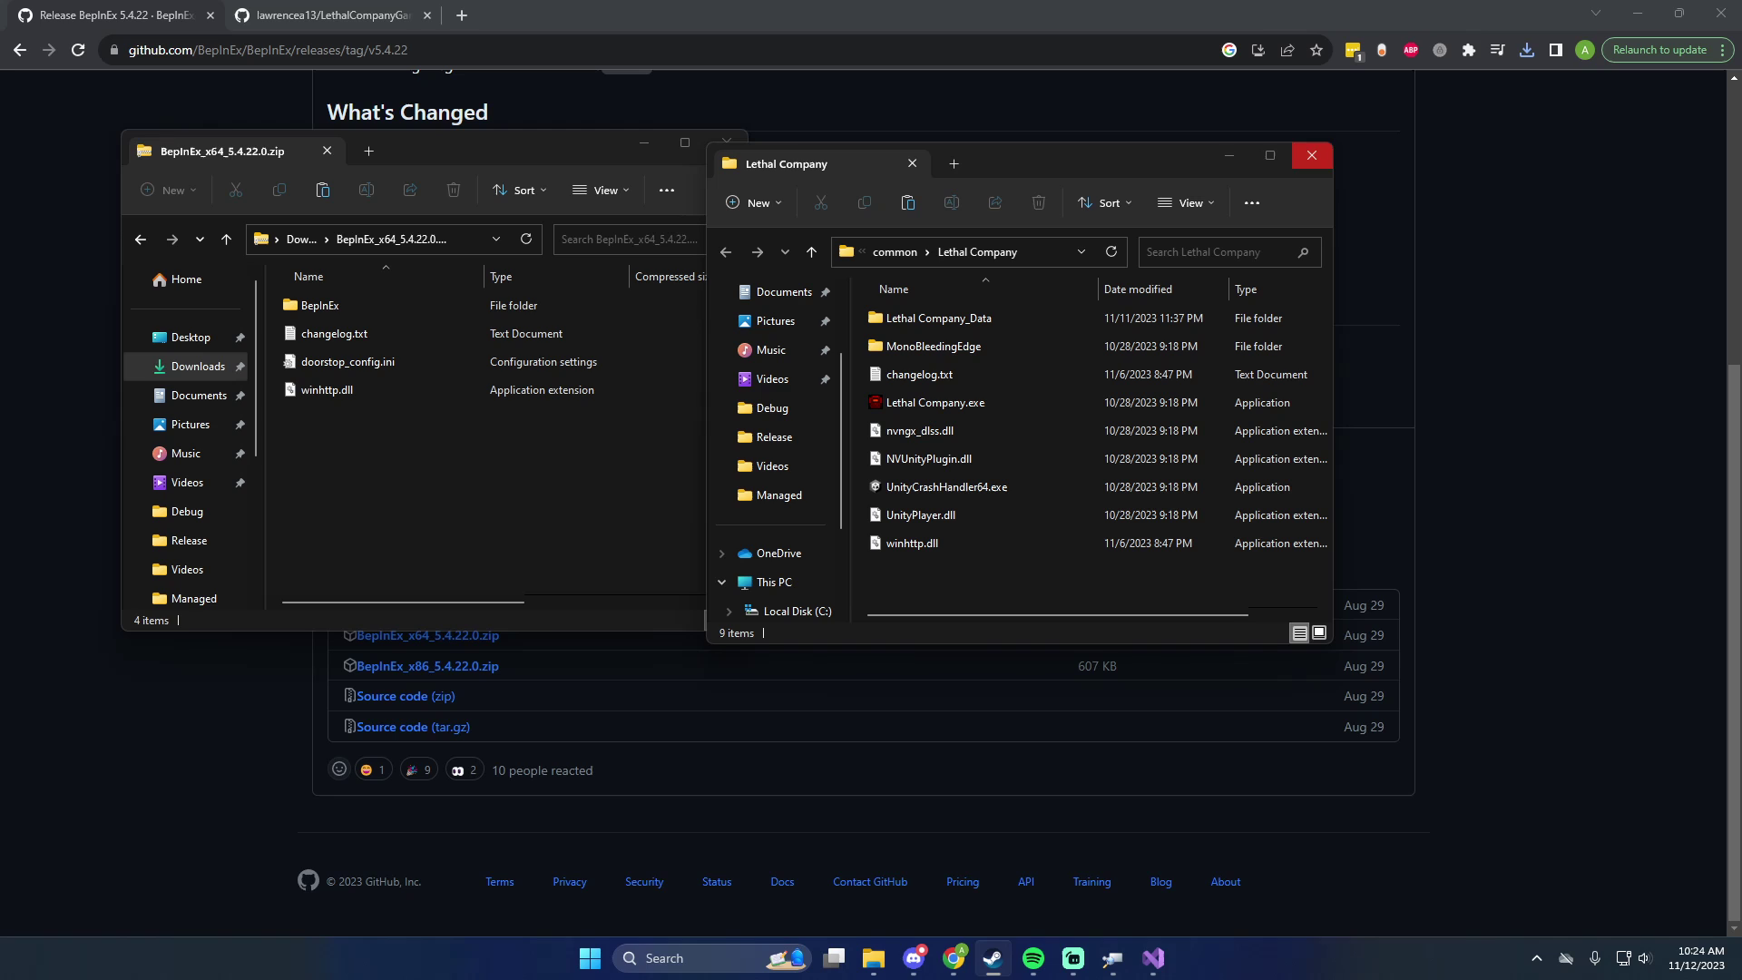
{"action": "left_click_drag", "start_coordinate": [966, 167], "coordinate": [1048, 137]}
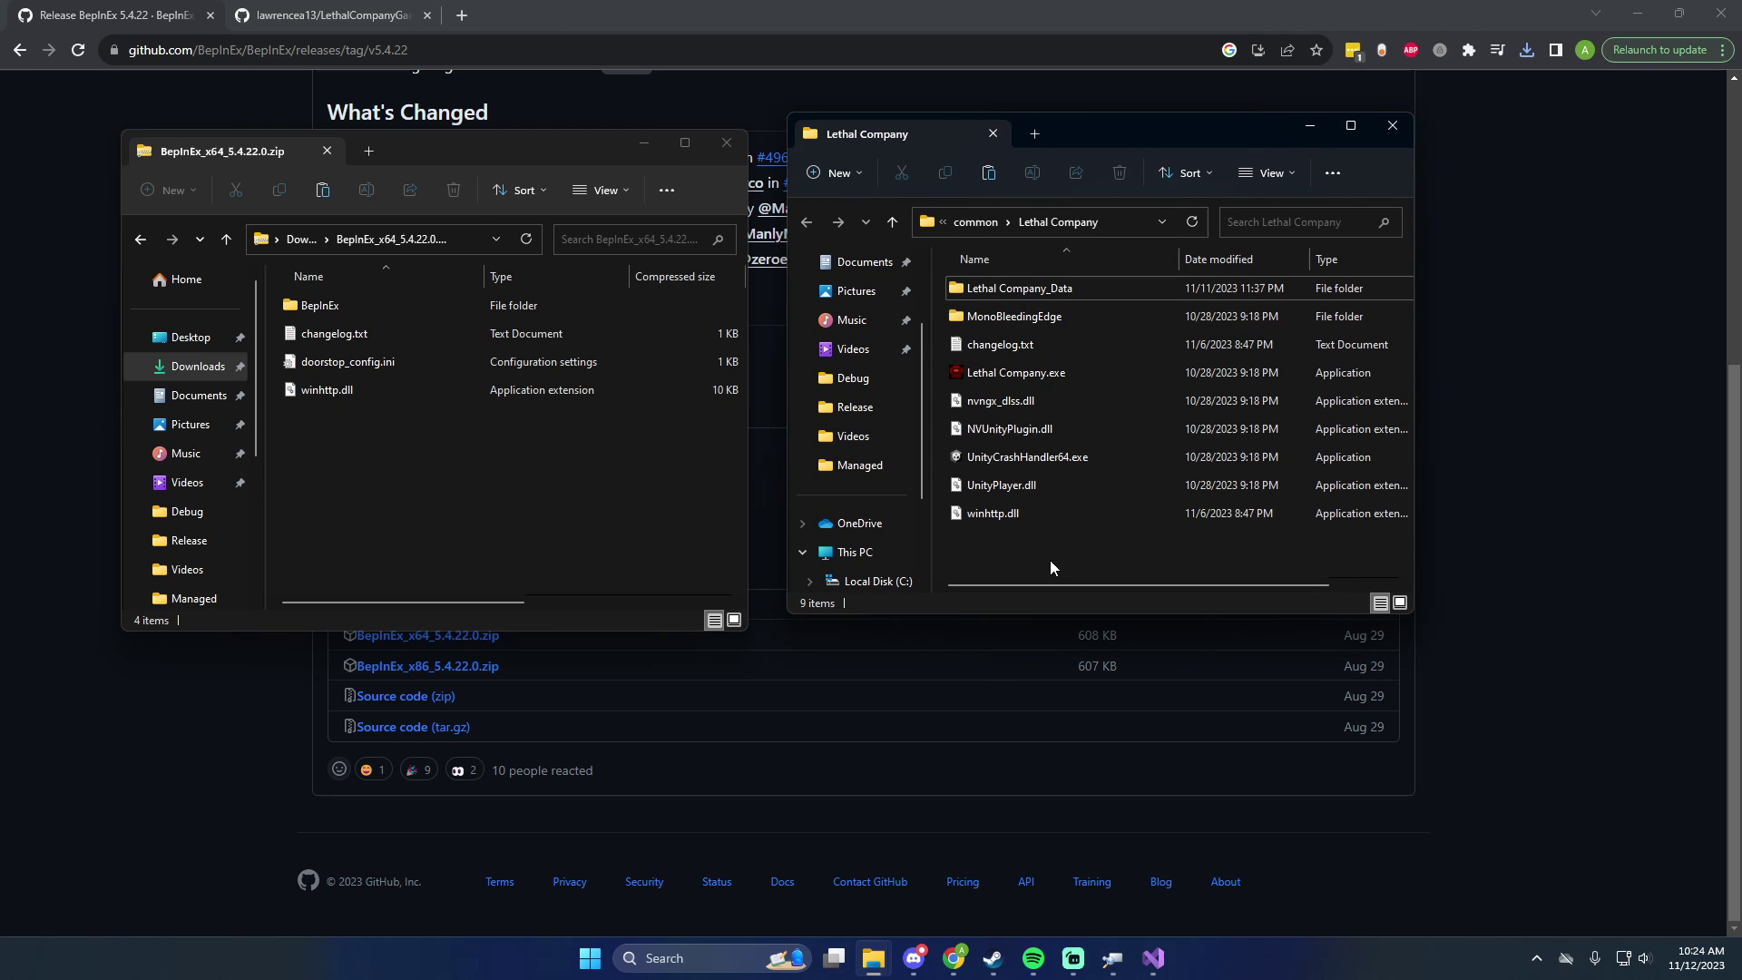
{"action": "left_click_drag", "start_coordinate": [350, 487], "coordinate": [396, 297]}
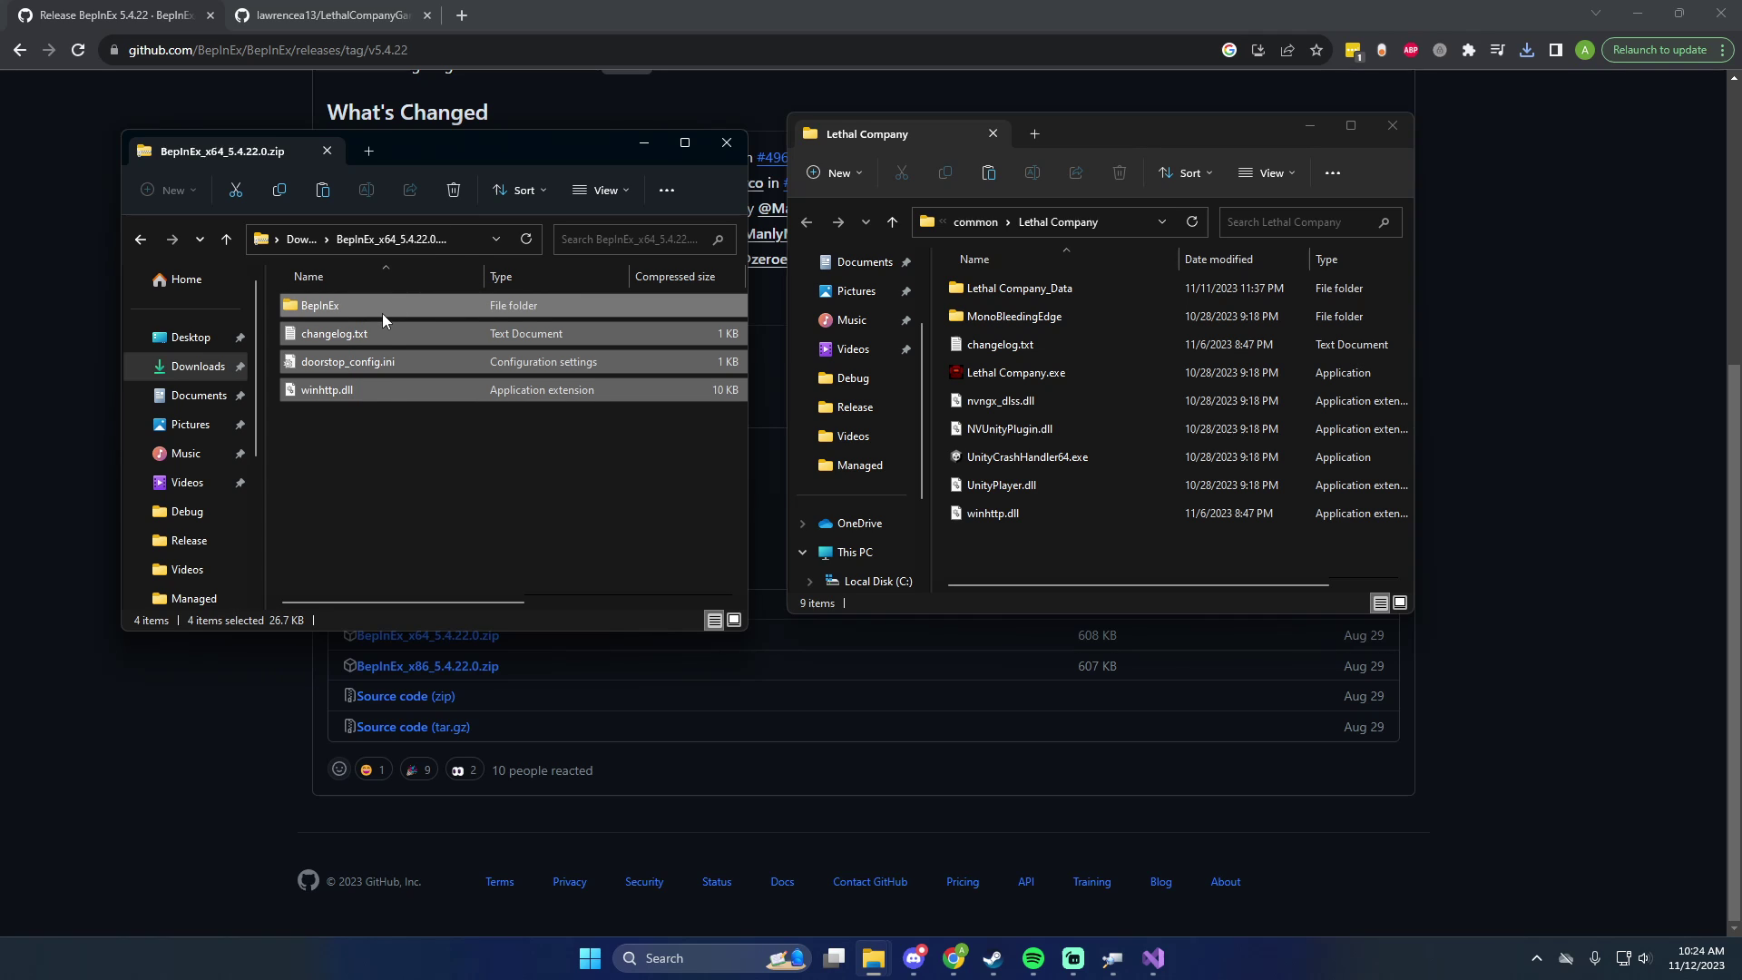
{"action": "left_click_drag", "start_coordinate": [374, 453], "coordinate": [373, 399]}
- Copy the four items into Lethal Company, replacing existing files, and open its BepInEx folder
{"action": "left_click", "coordinate": [426, 298]}
{"action": "left_click_drag", "start_coordinate": [519, 324], "coordinate": [1130, 563]}
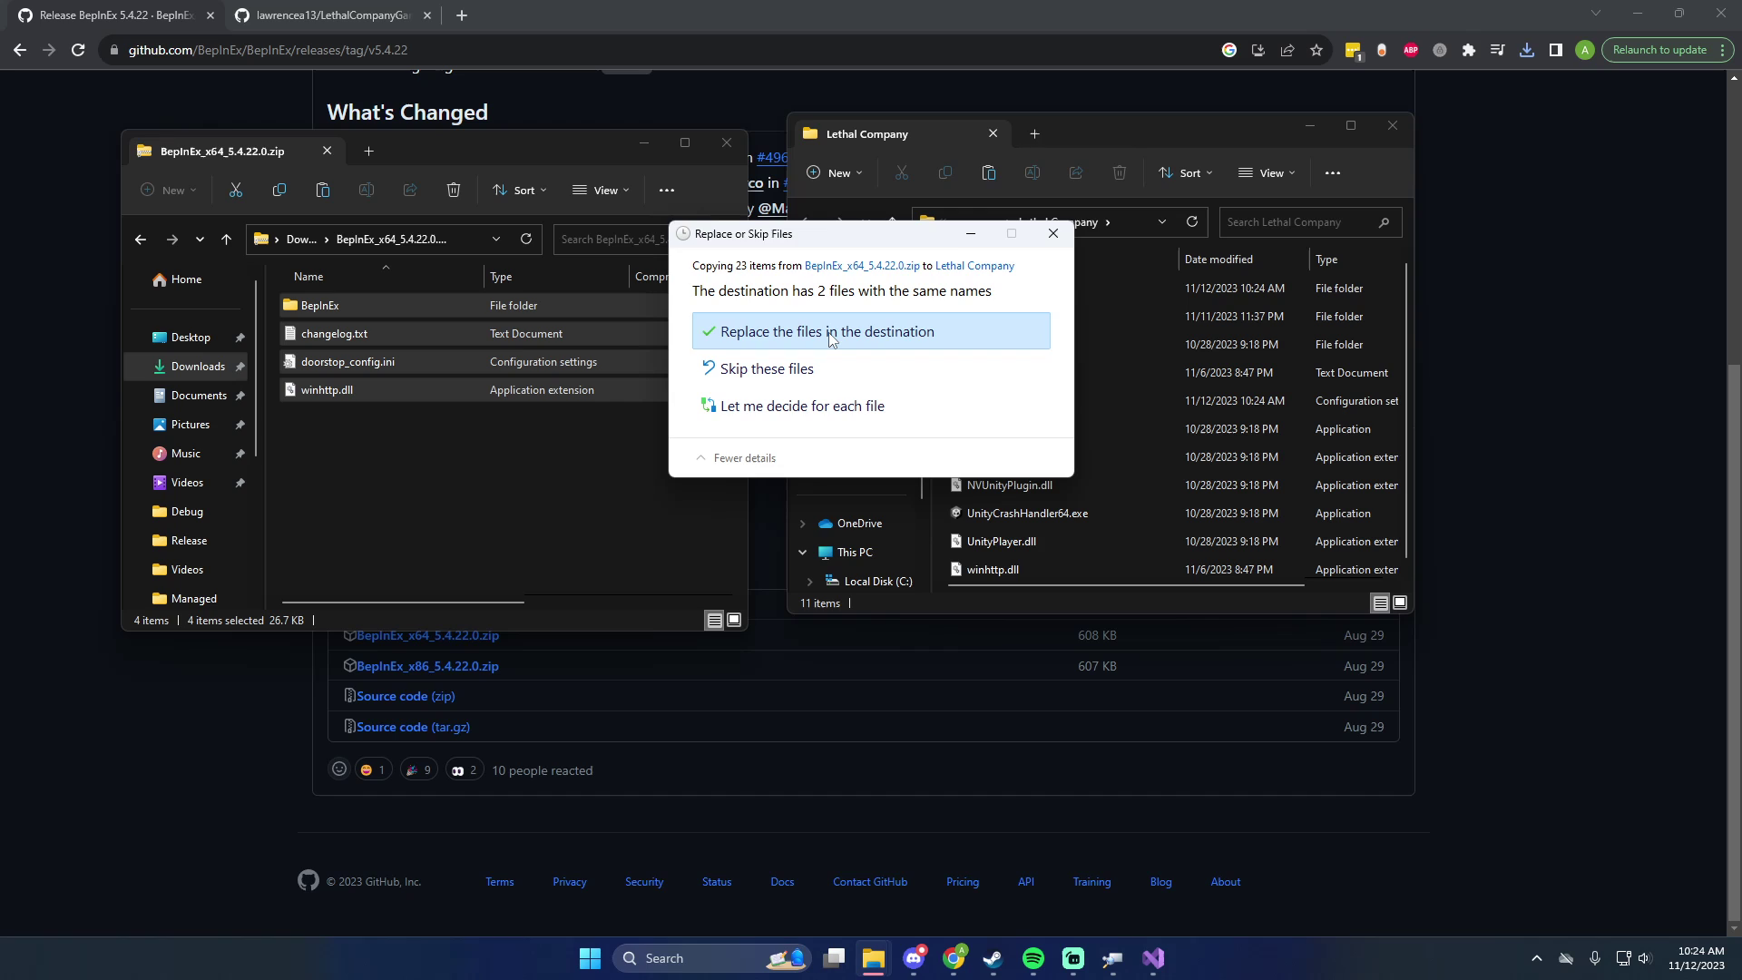
{"action": "left_click", "coordinate": [829, 334]}
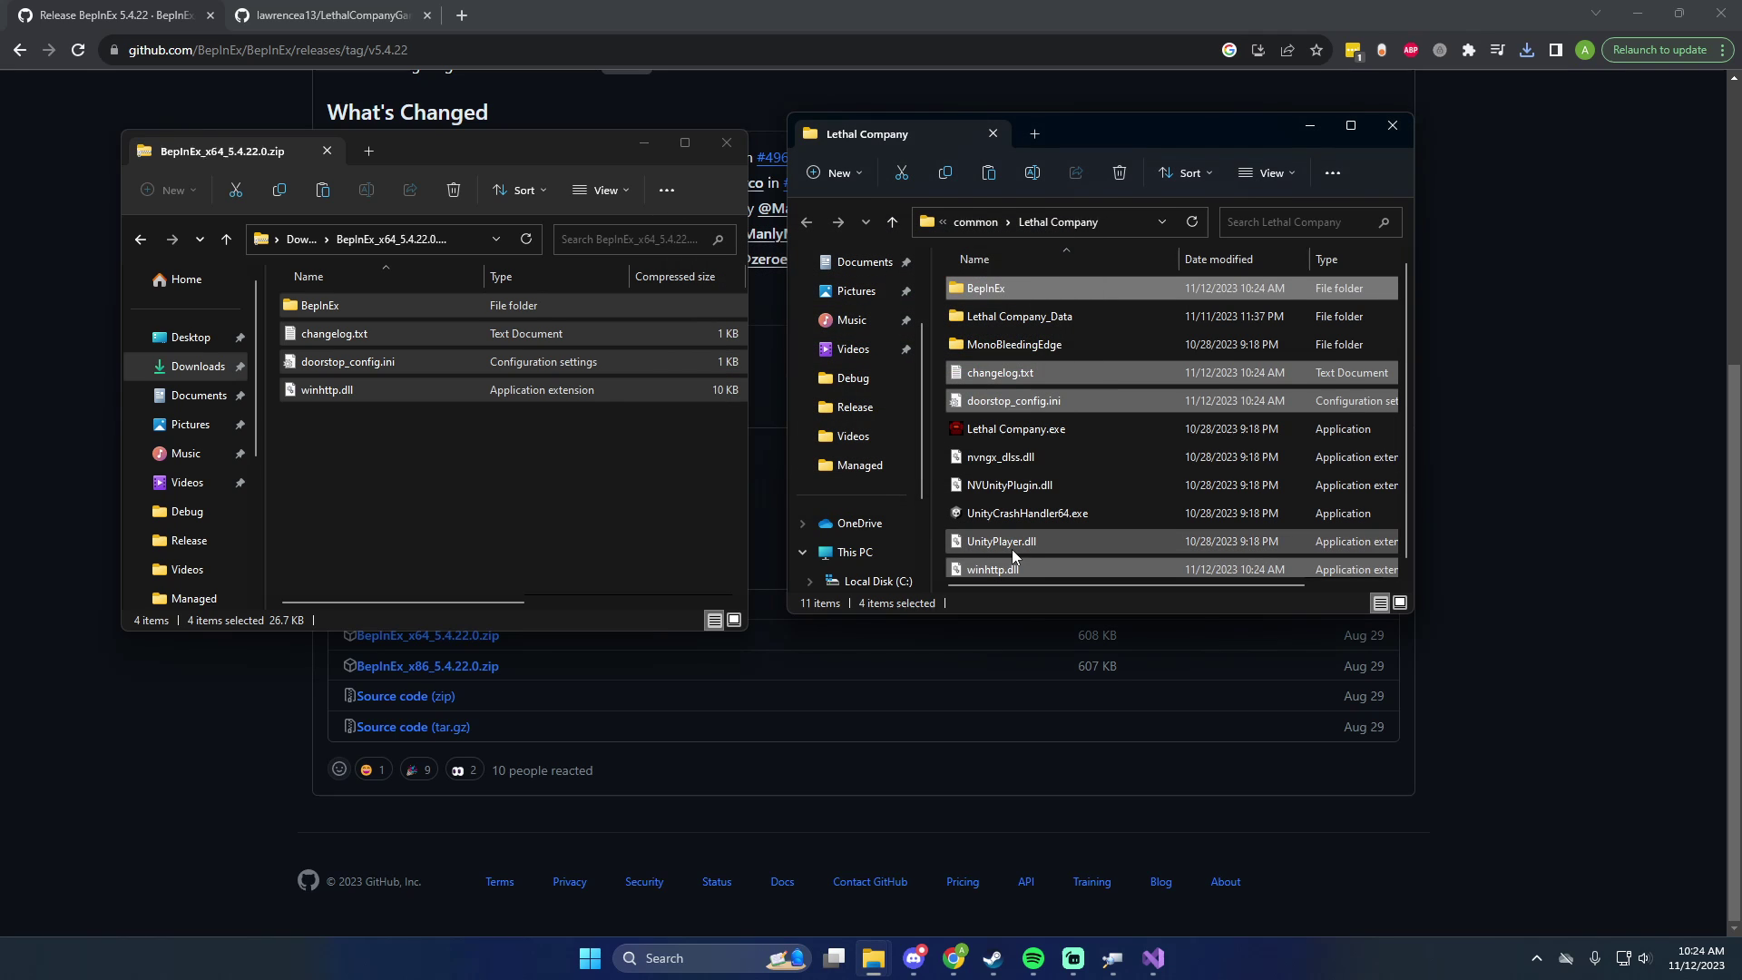
{"action": "left_click", "coordinate": [1147, 377]}
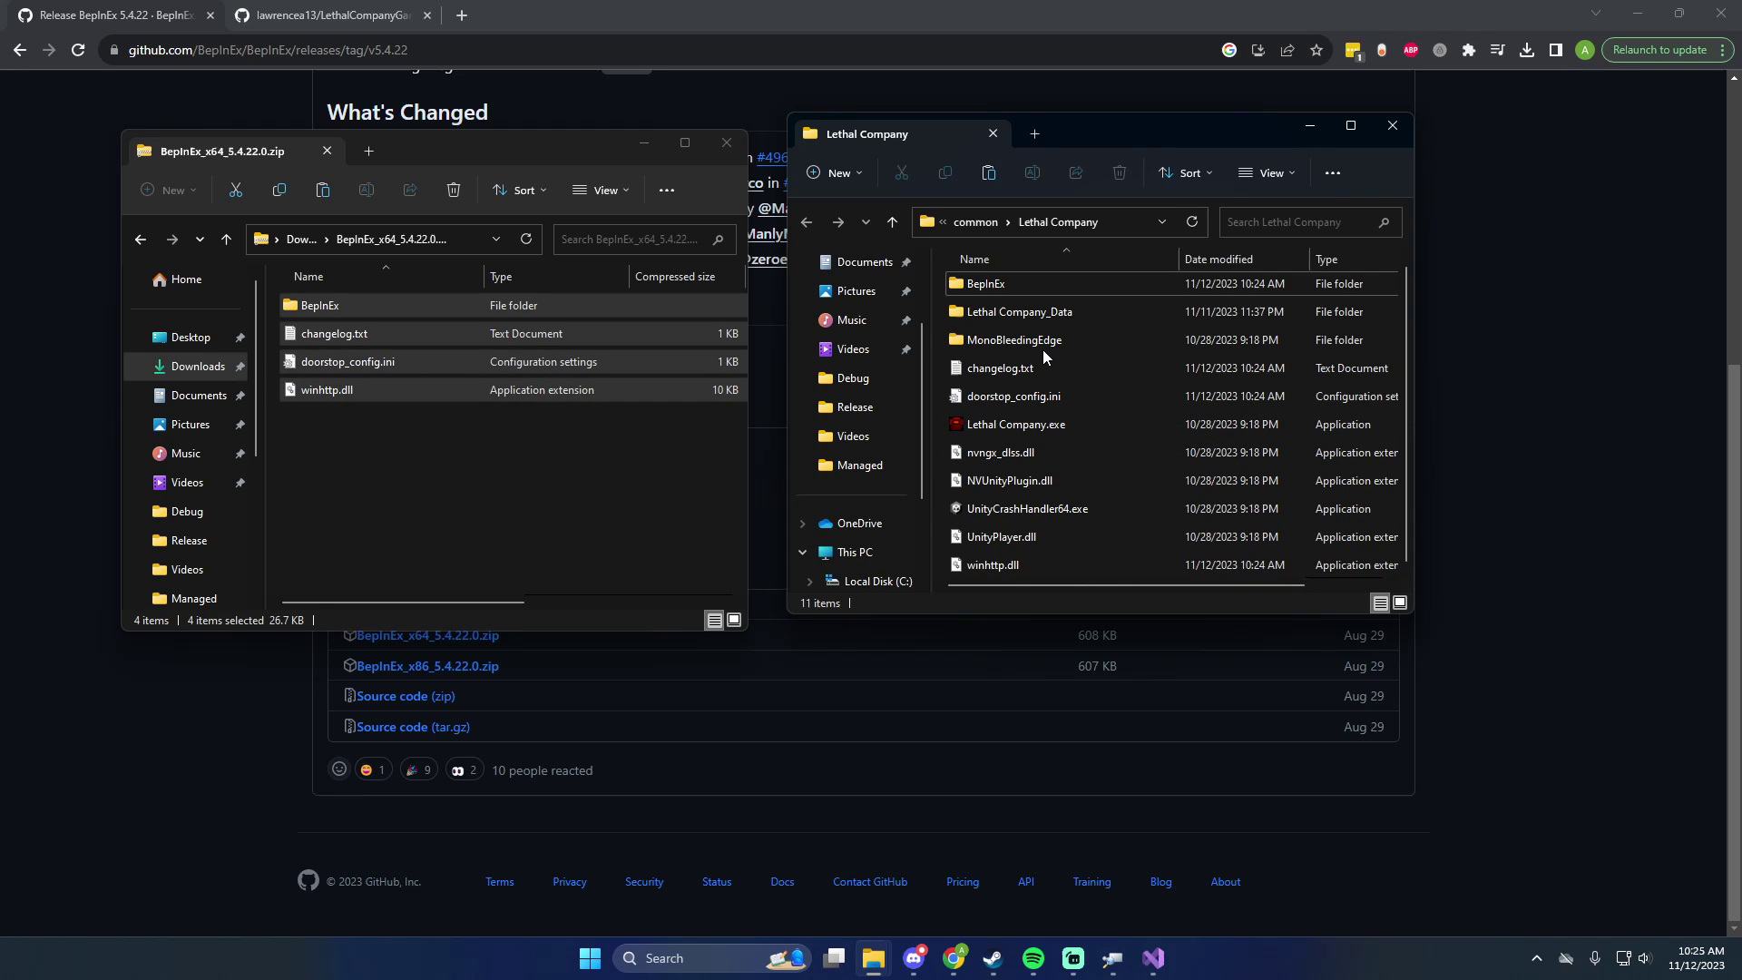
{"action": "double_click", "coordinate": [1023, 286]}
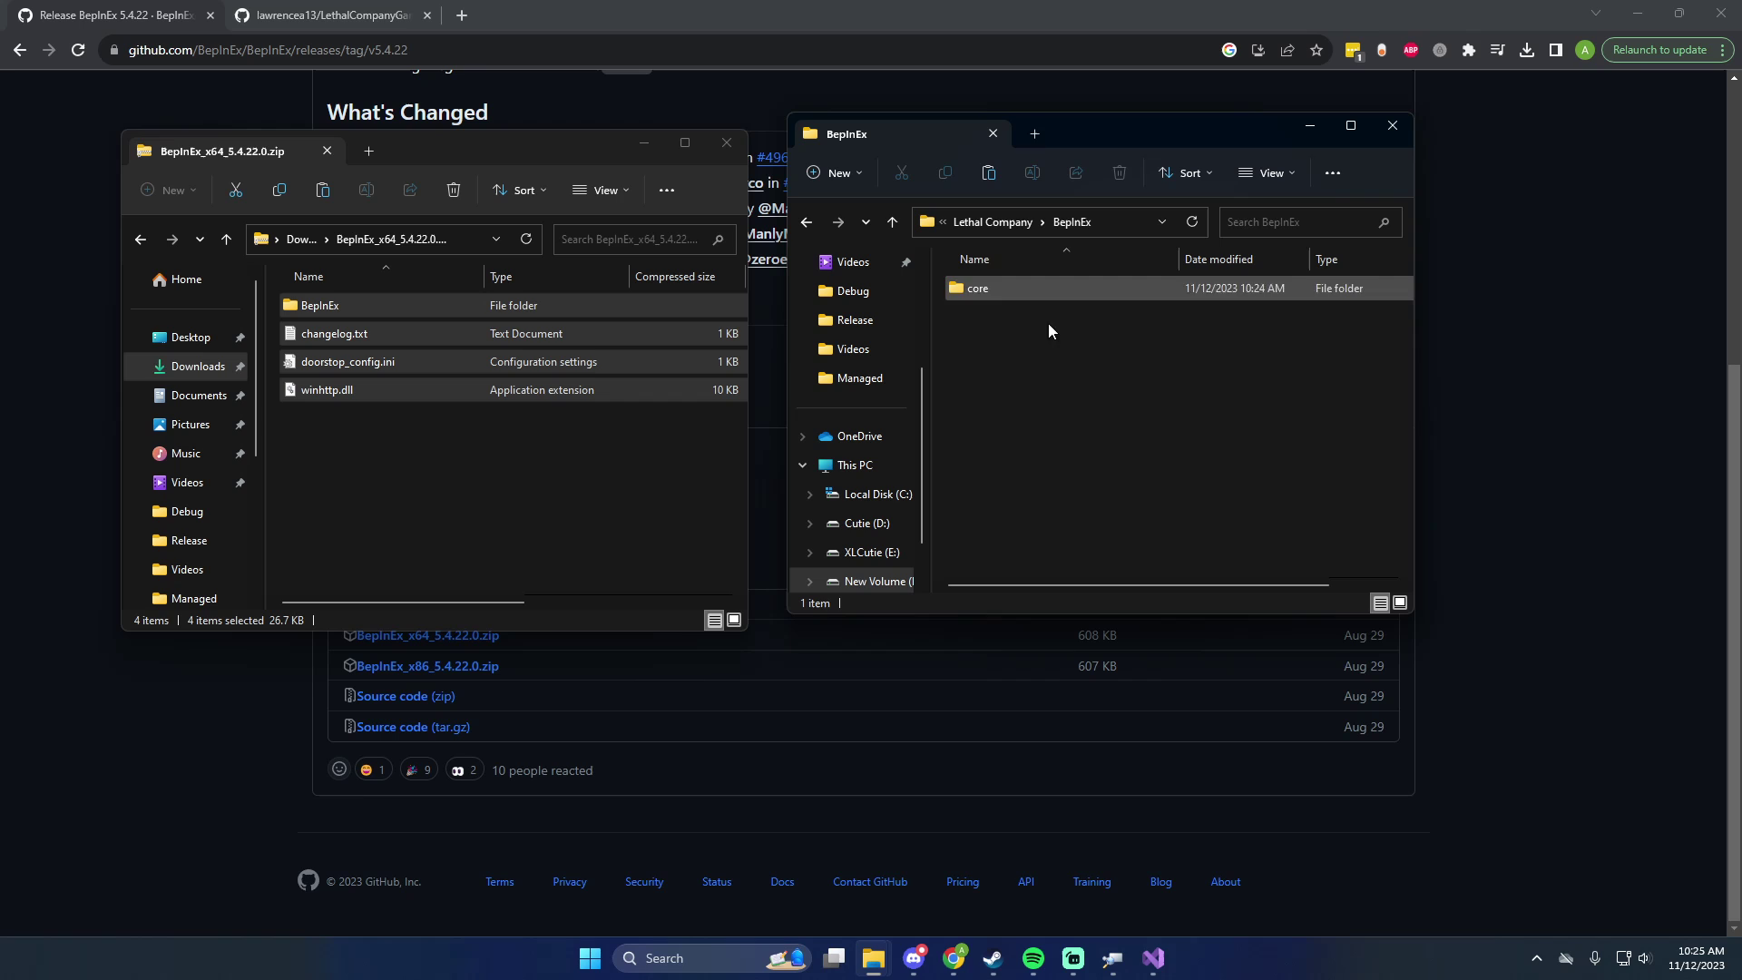
- Return to the Lethal Company folder, restore the Steam window, and launch Lethal Company
{"action": "left_click", "coordinate": [993, 221]}
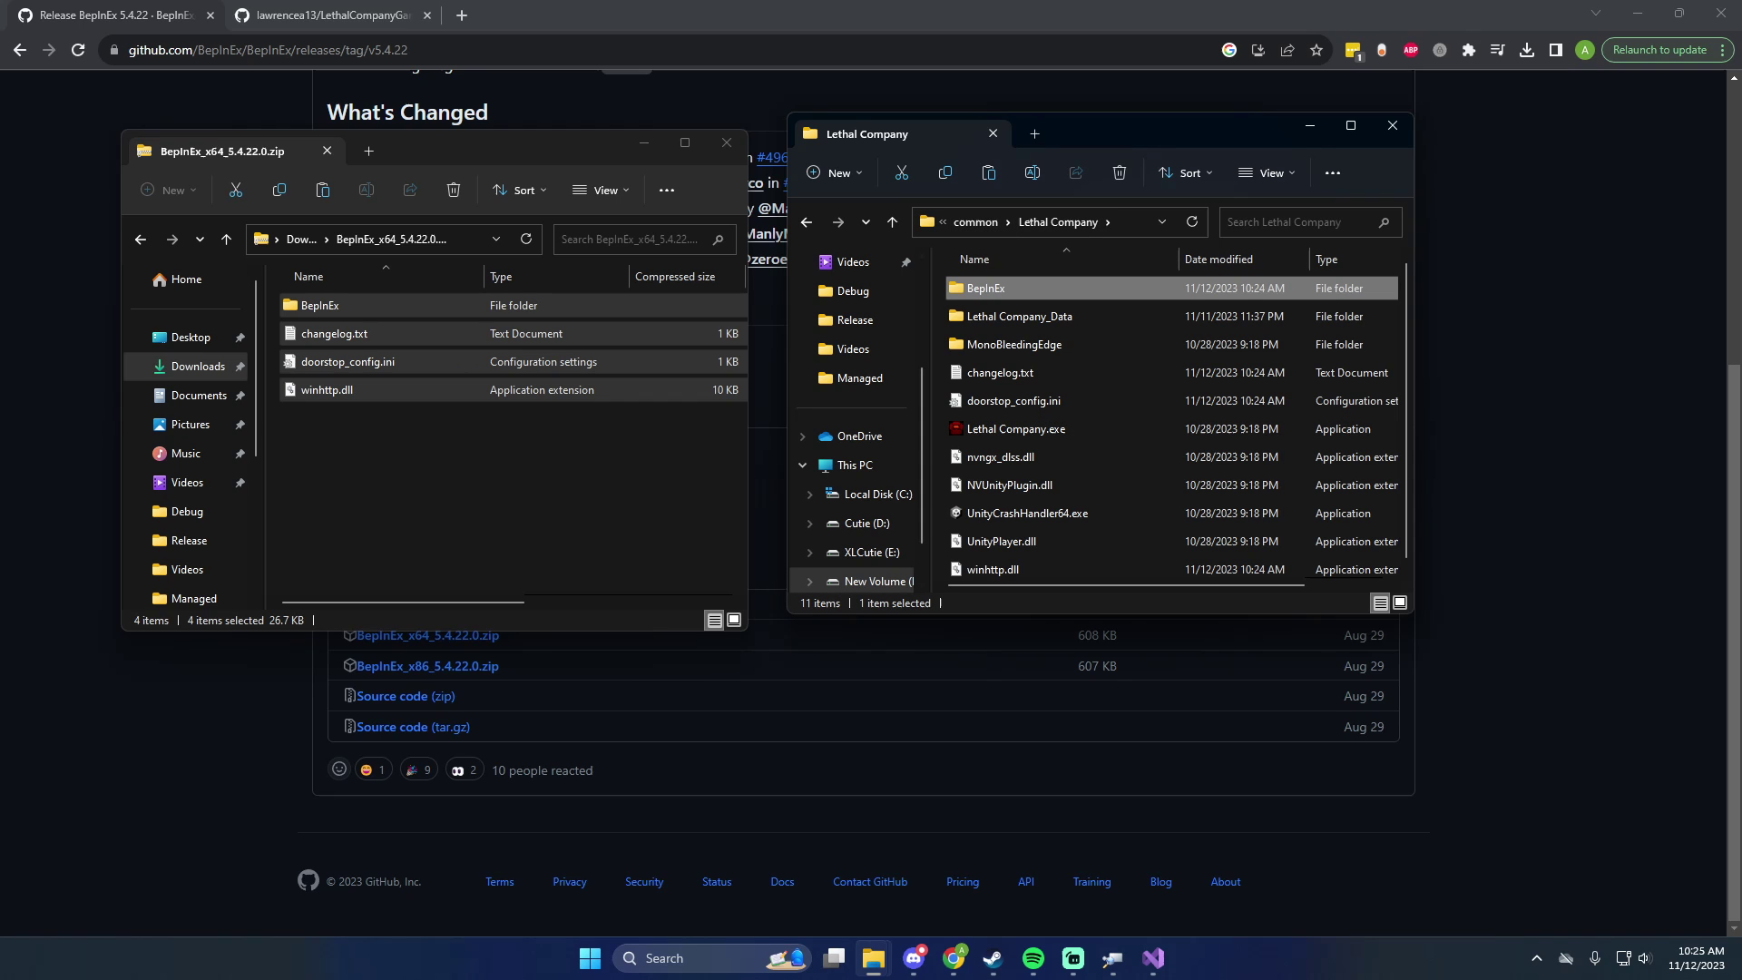
{"action": "left_click", "coordinate": [992, 958]}
{"action": "key", "text": "super+Up"}
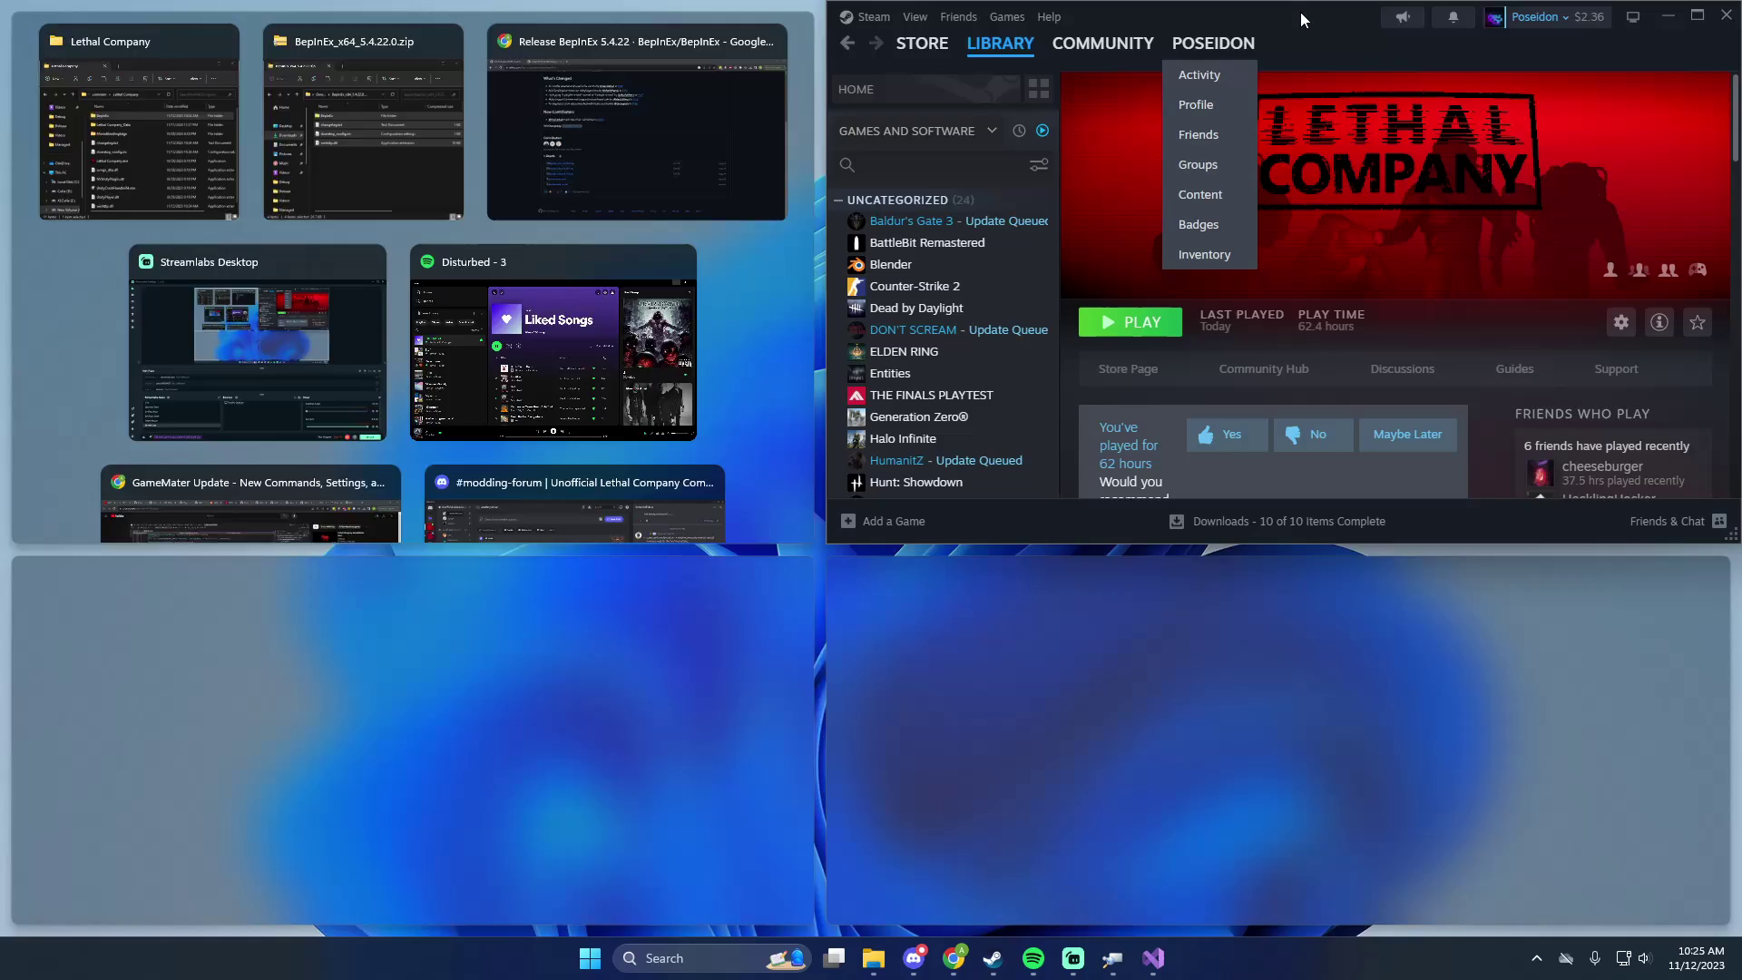
{"action": "left_click_drag", "start_coordinate": [1299, 13], "coordinate": [978, 59]}
{"action": "left_click", "coordinate": [439, 438]}
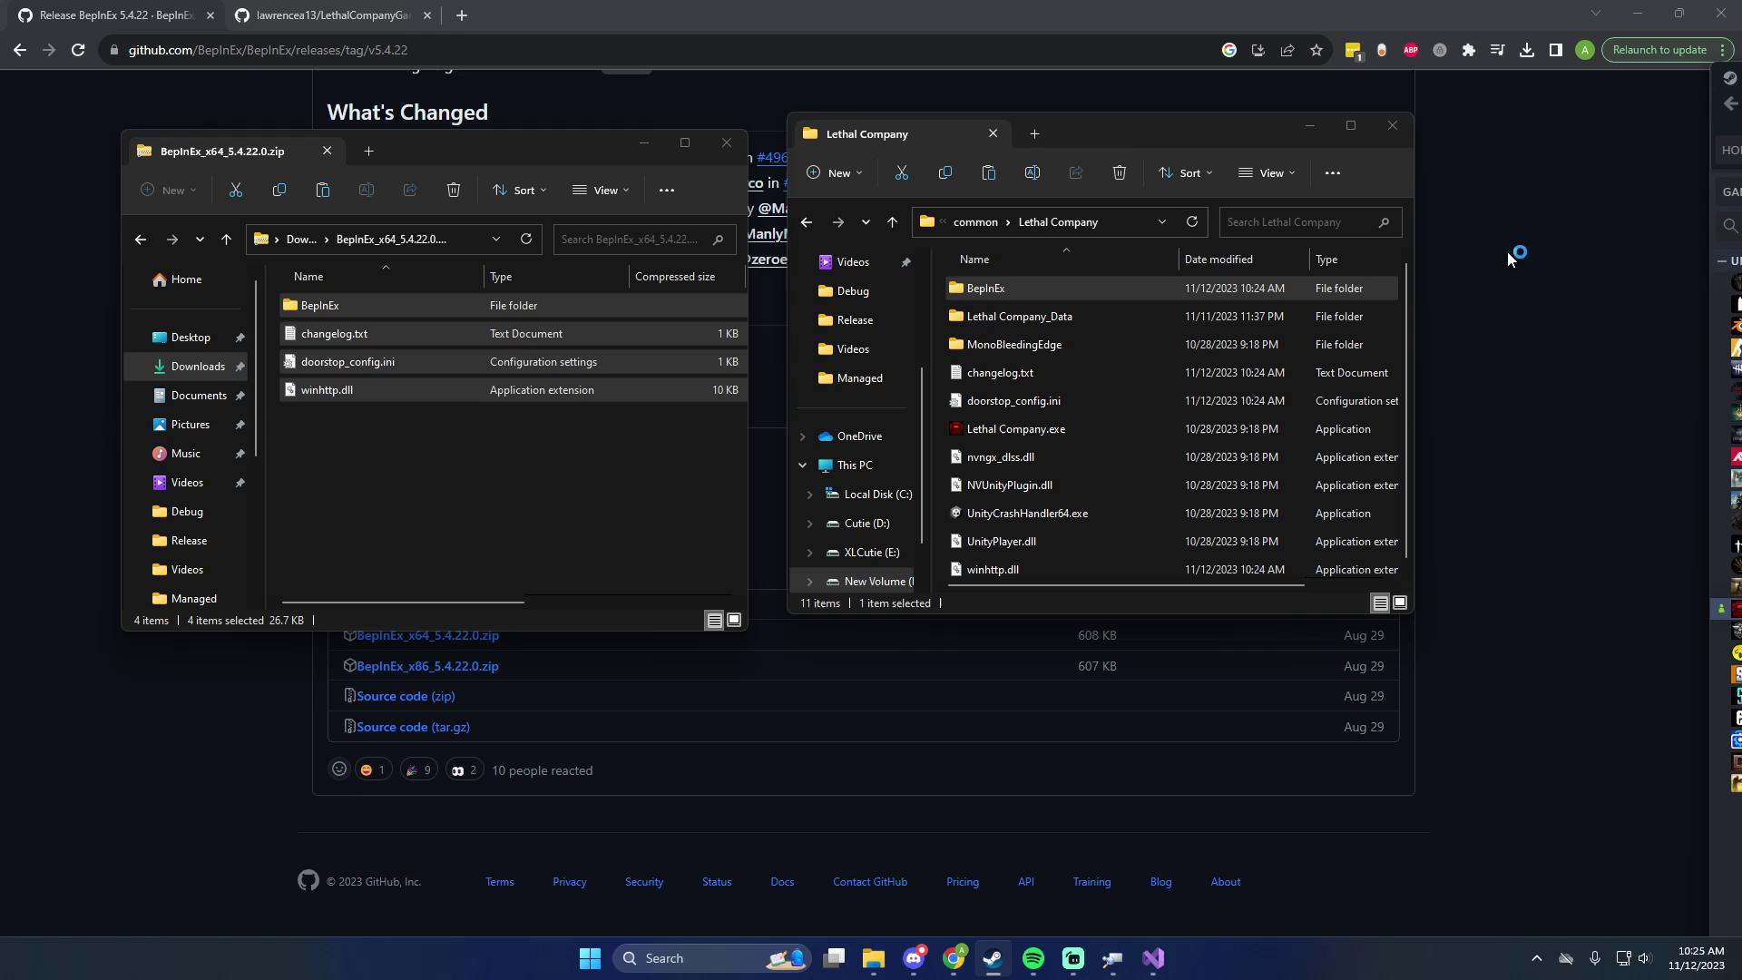
- Open the game's BepInEx folder to see cache, config, core, patchers, plugins and LogOutput.log
{"action": "double_click", "coordinate": [1042, 288]}
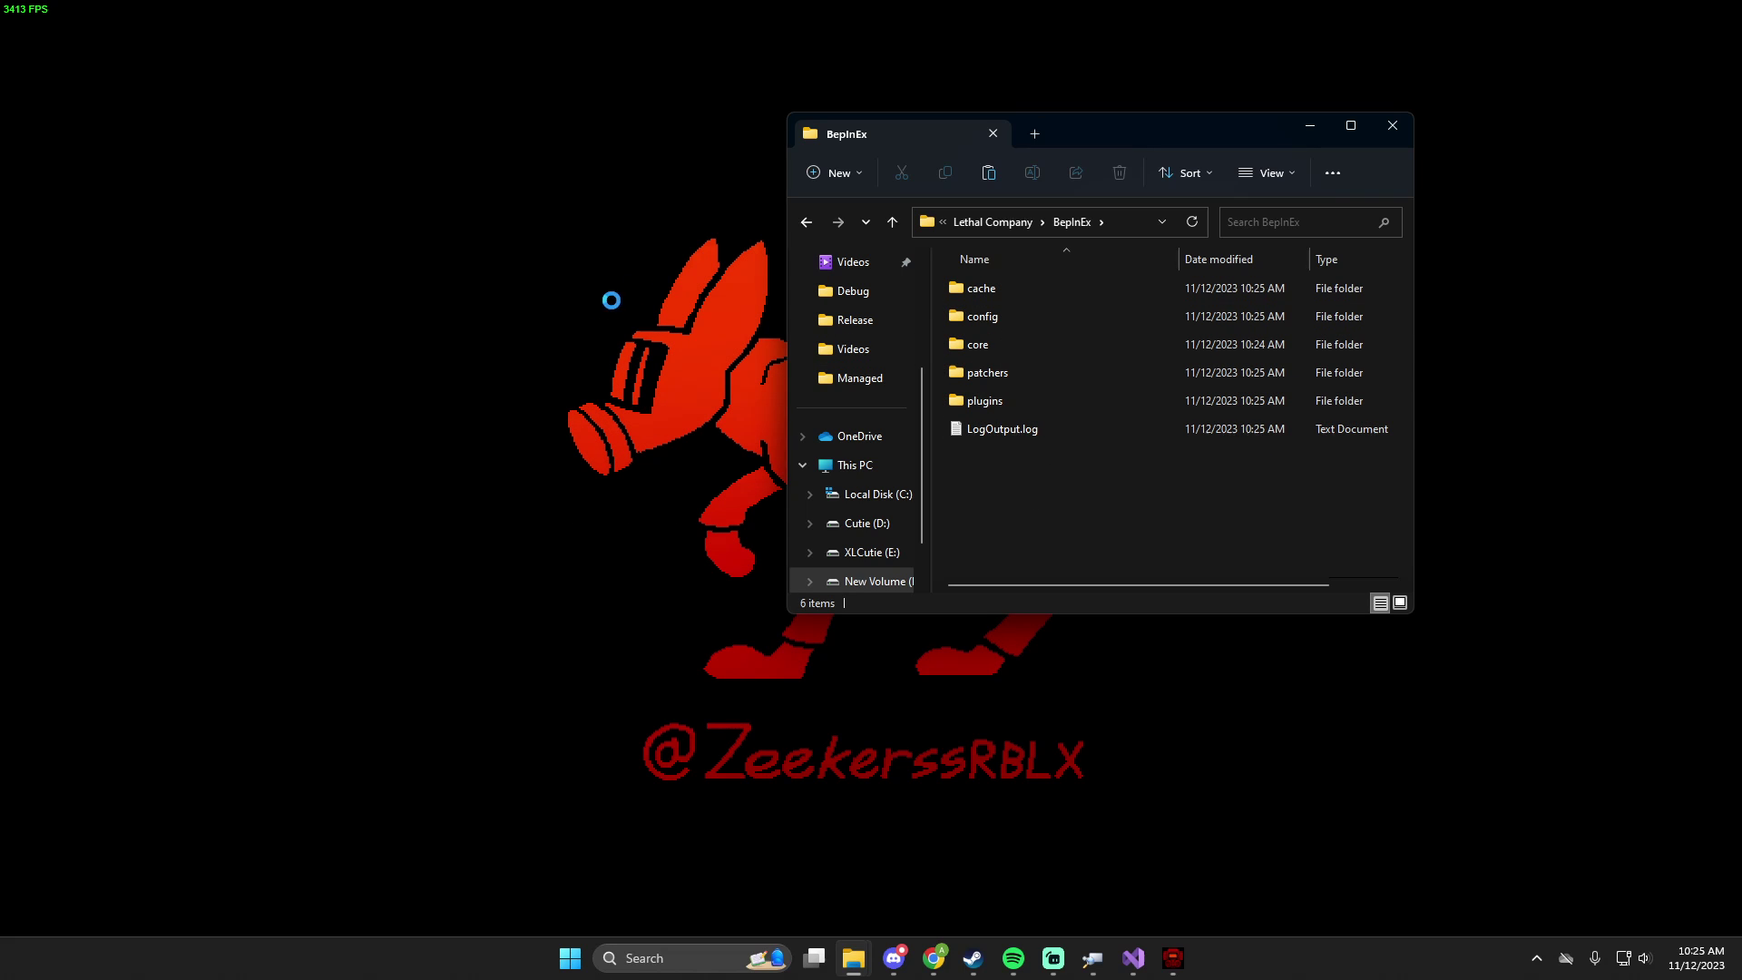
{"action": "left_click_drag", "start_coordinate": [1069, 499], "coordinate": [1045, 287]}
{"action": "left_click", "coordinate": [1032, 503]}
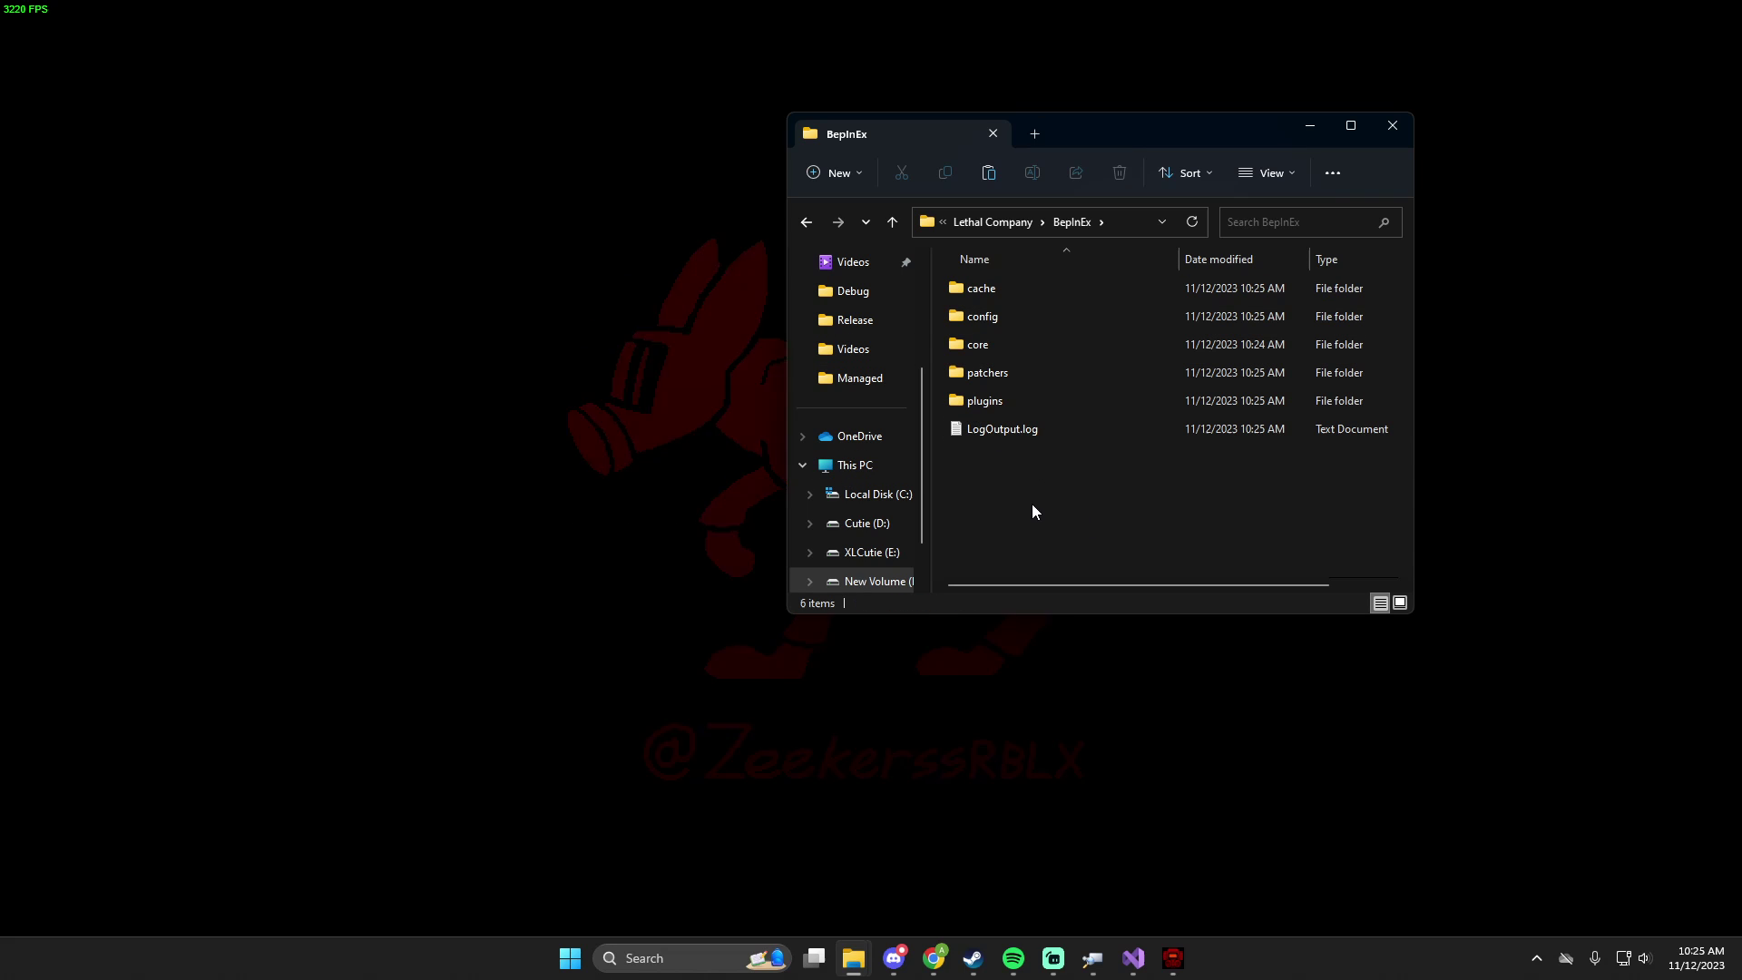
{"action": "left_click_drag", "start_coordinate": [1013, 543], "coordinate": [1016, 282]}
- Leave the running game and take the zip window back to Downloads
{"action": "left_click", "coordinate": [621, 439]}
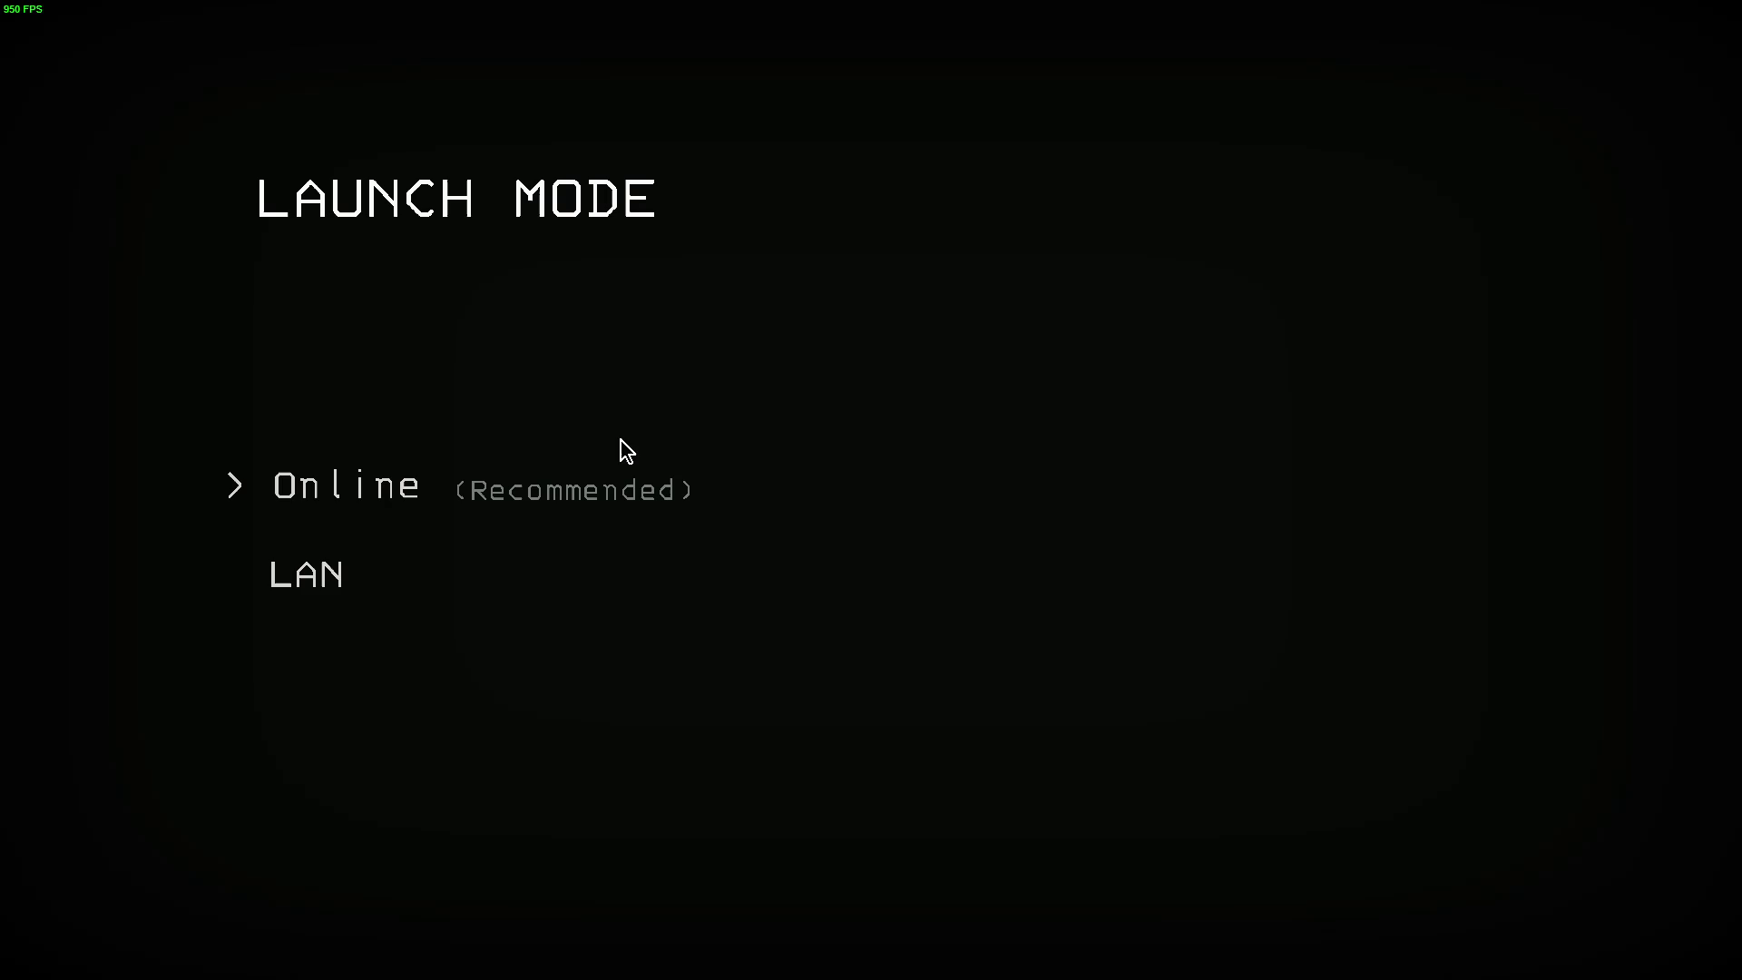
{"action": "key", "text": "alt+Tab"}
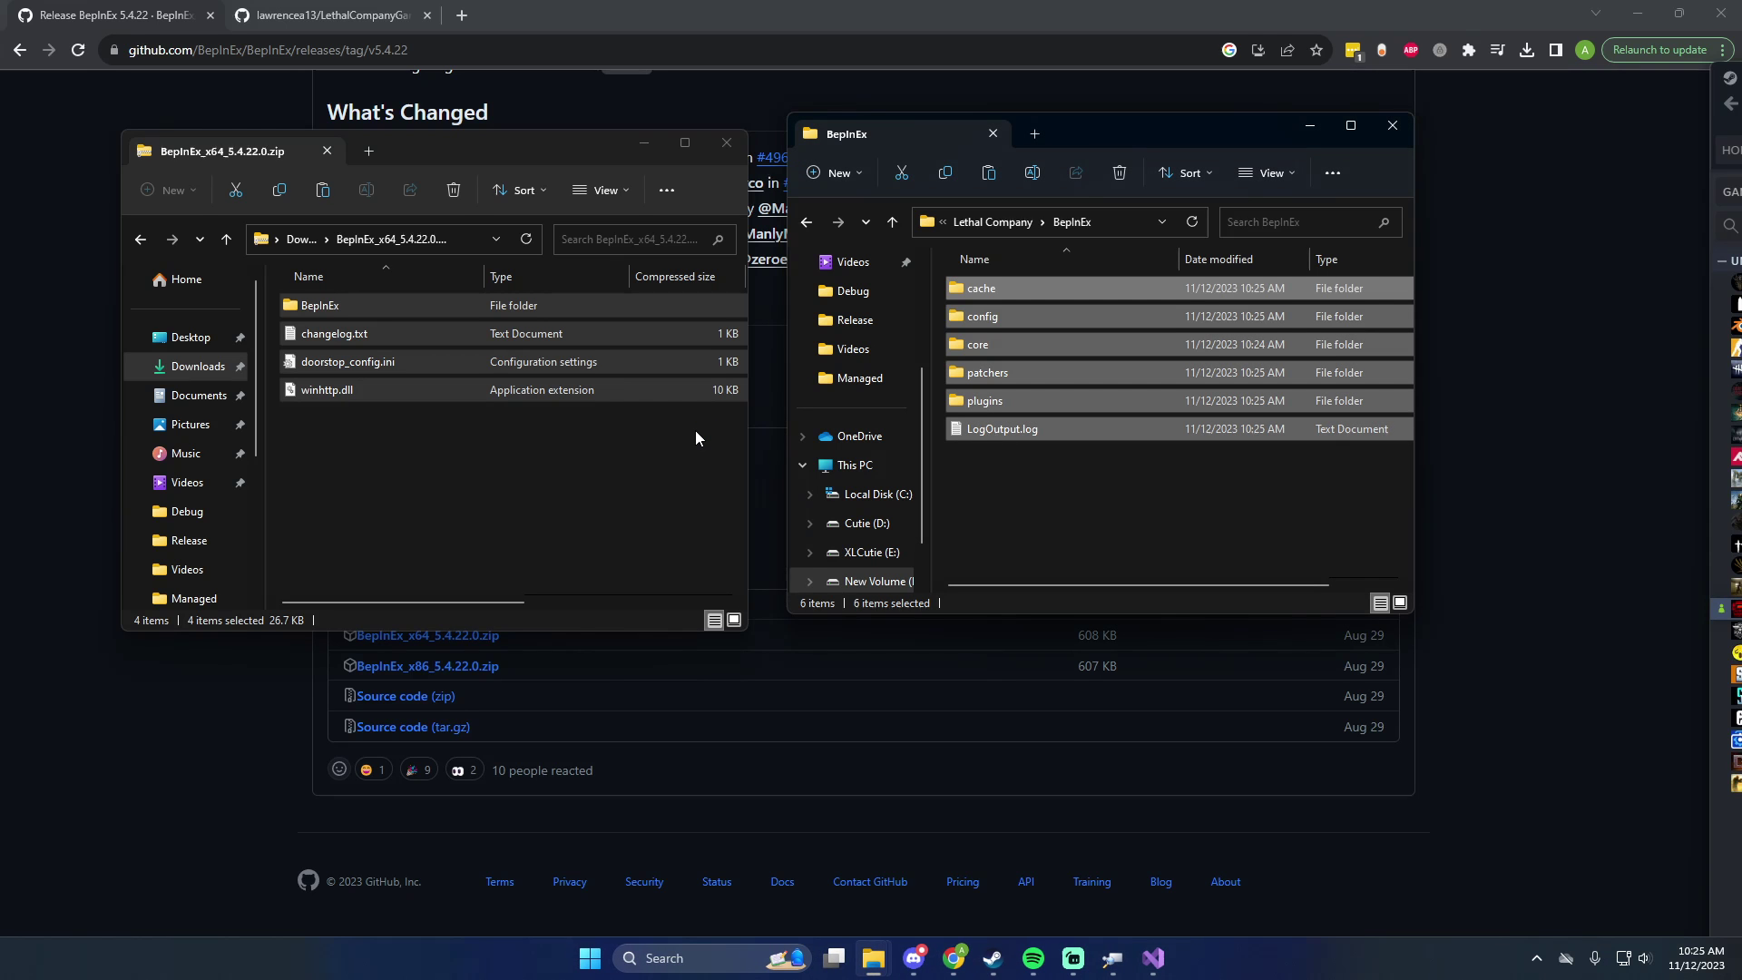
{"action": "left_click_drag", "start_coordinate": [510, 156], "coordinate": [604, 270]}
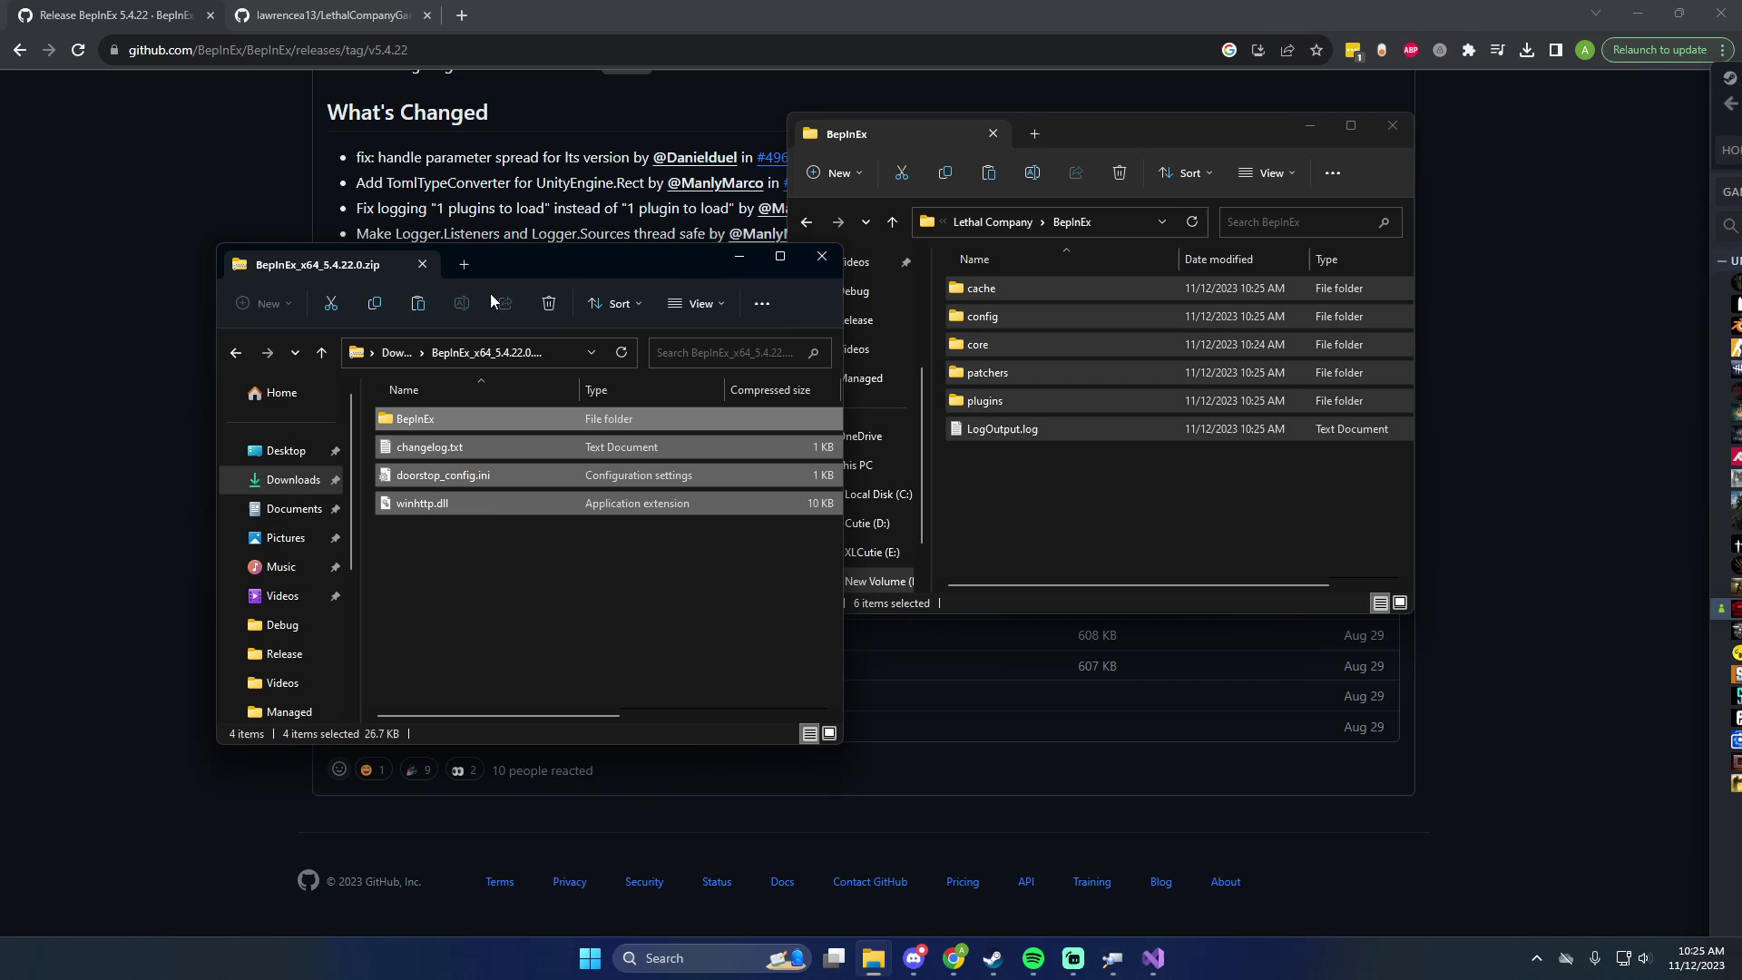
{"action": "left_click", "coordinate": [235, 352]}
- Open the Release v1.01 page of the LethalCompanyGameMaster repository
{"action": "left_click", "coordinate": [187, 390]}
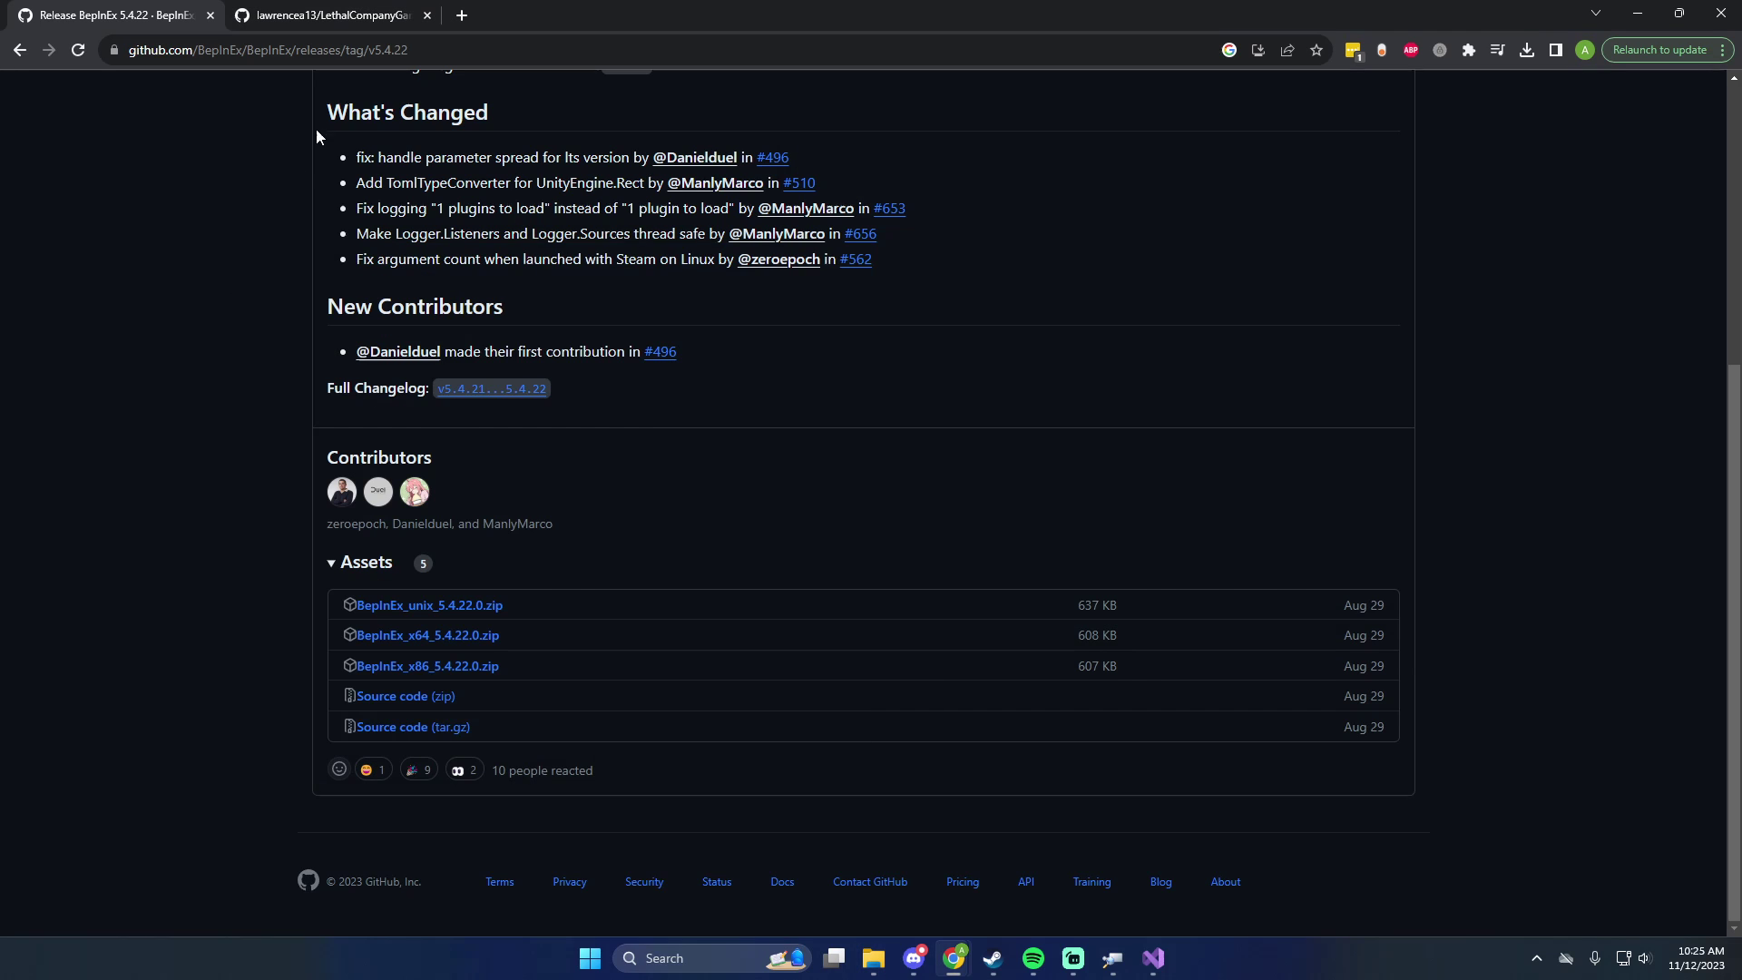
{"action": "left_click", "coordinate": [343, 13]}
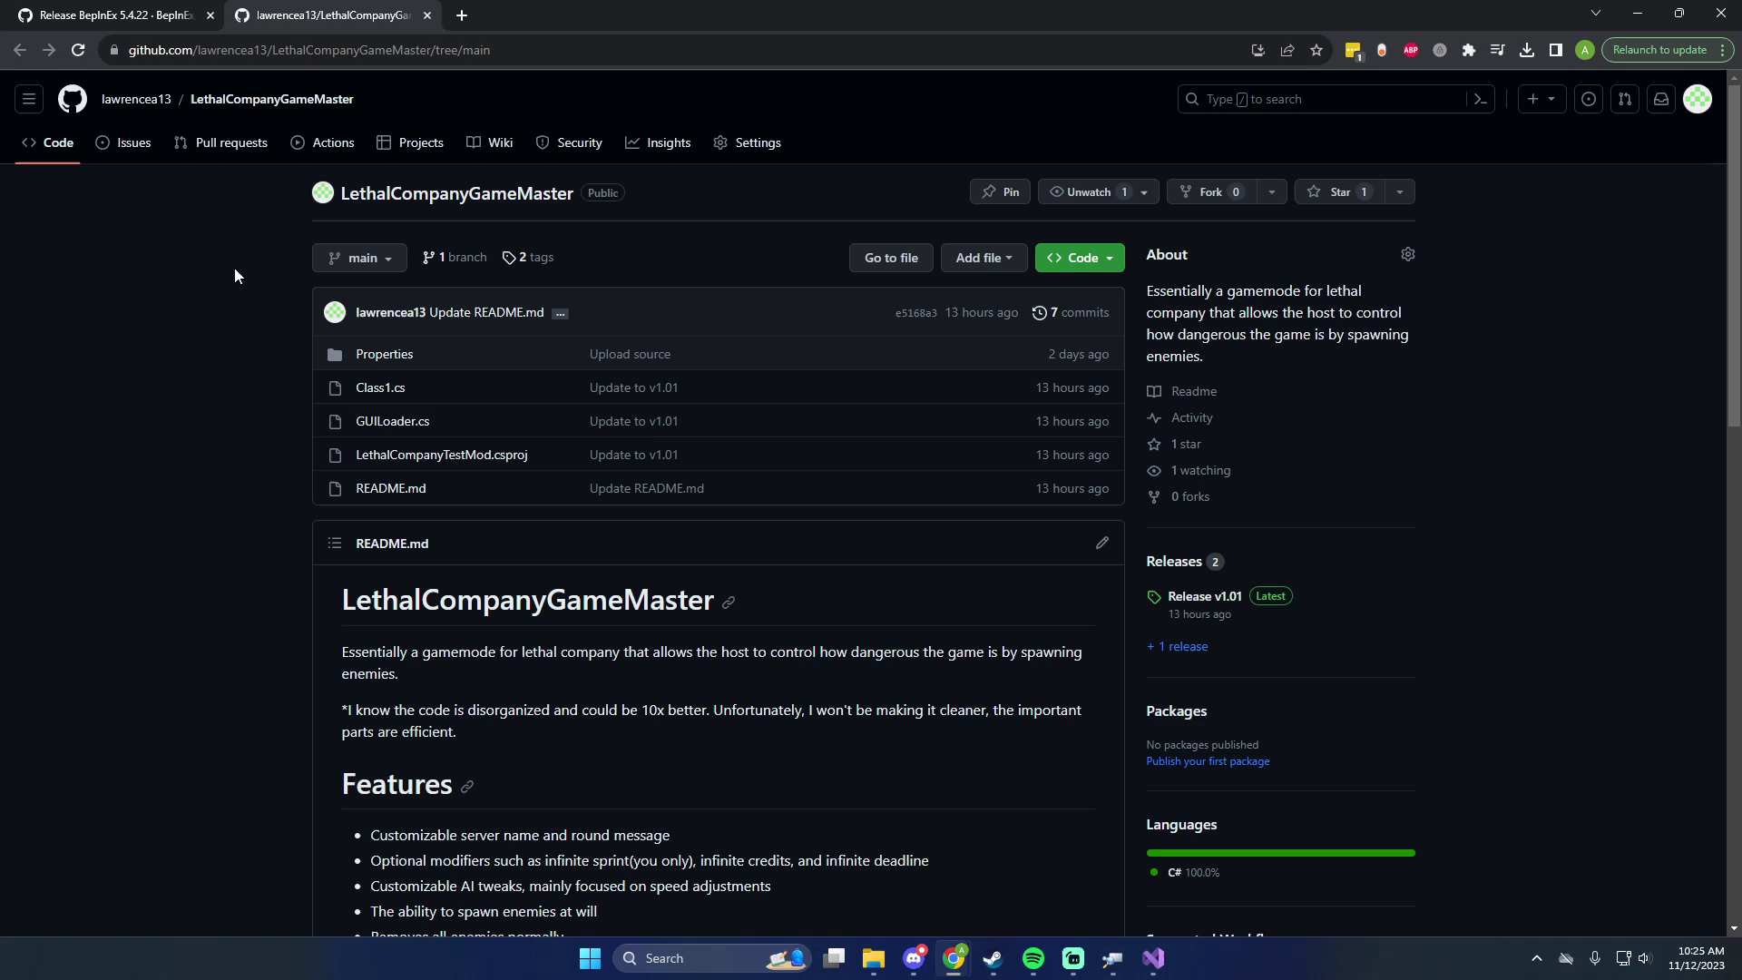
{"action": "scroll", "coordinate": [243, 285], "scroll_direction": "down", "scroll_amount": 1}
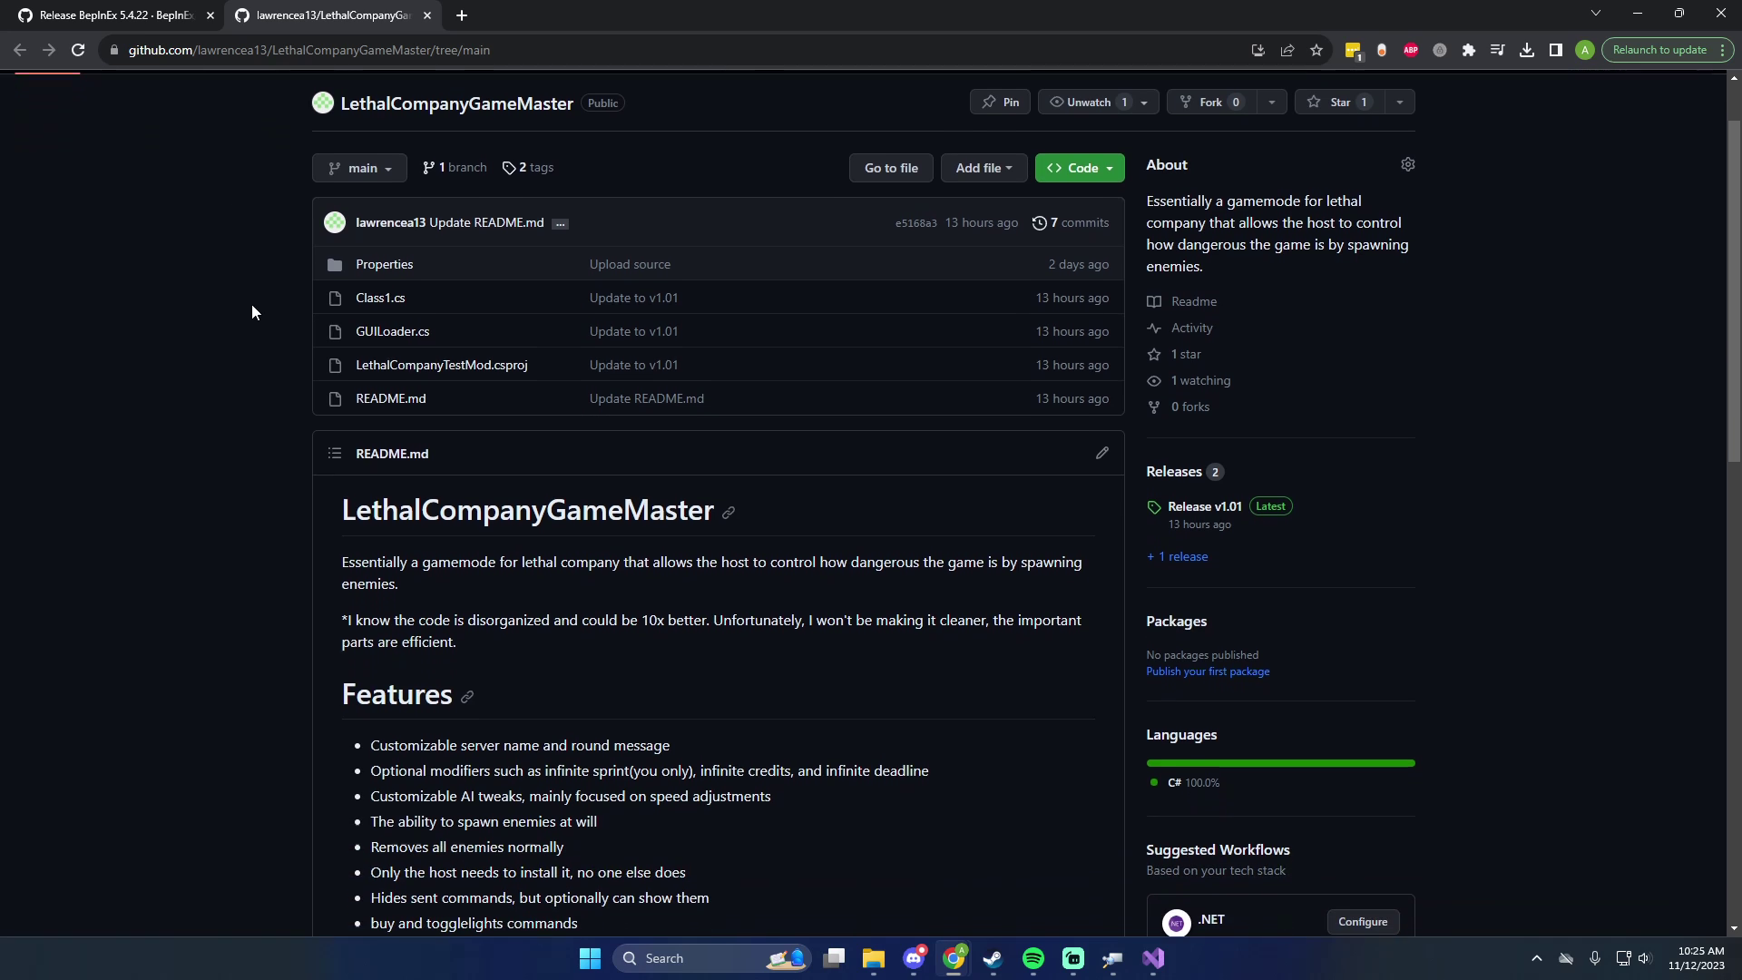
{"action": "left_click", "coordinate": [1205, 508]}
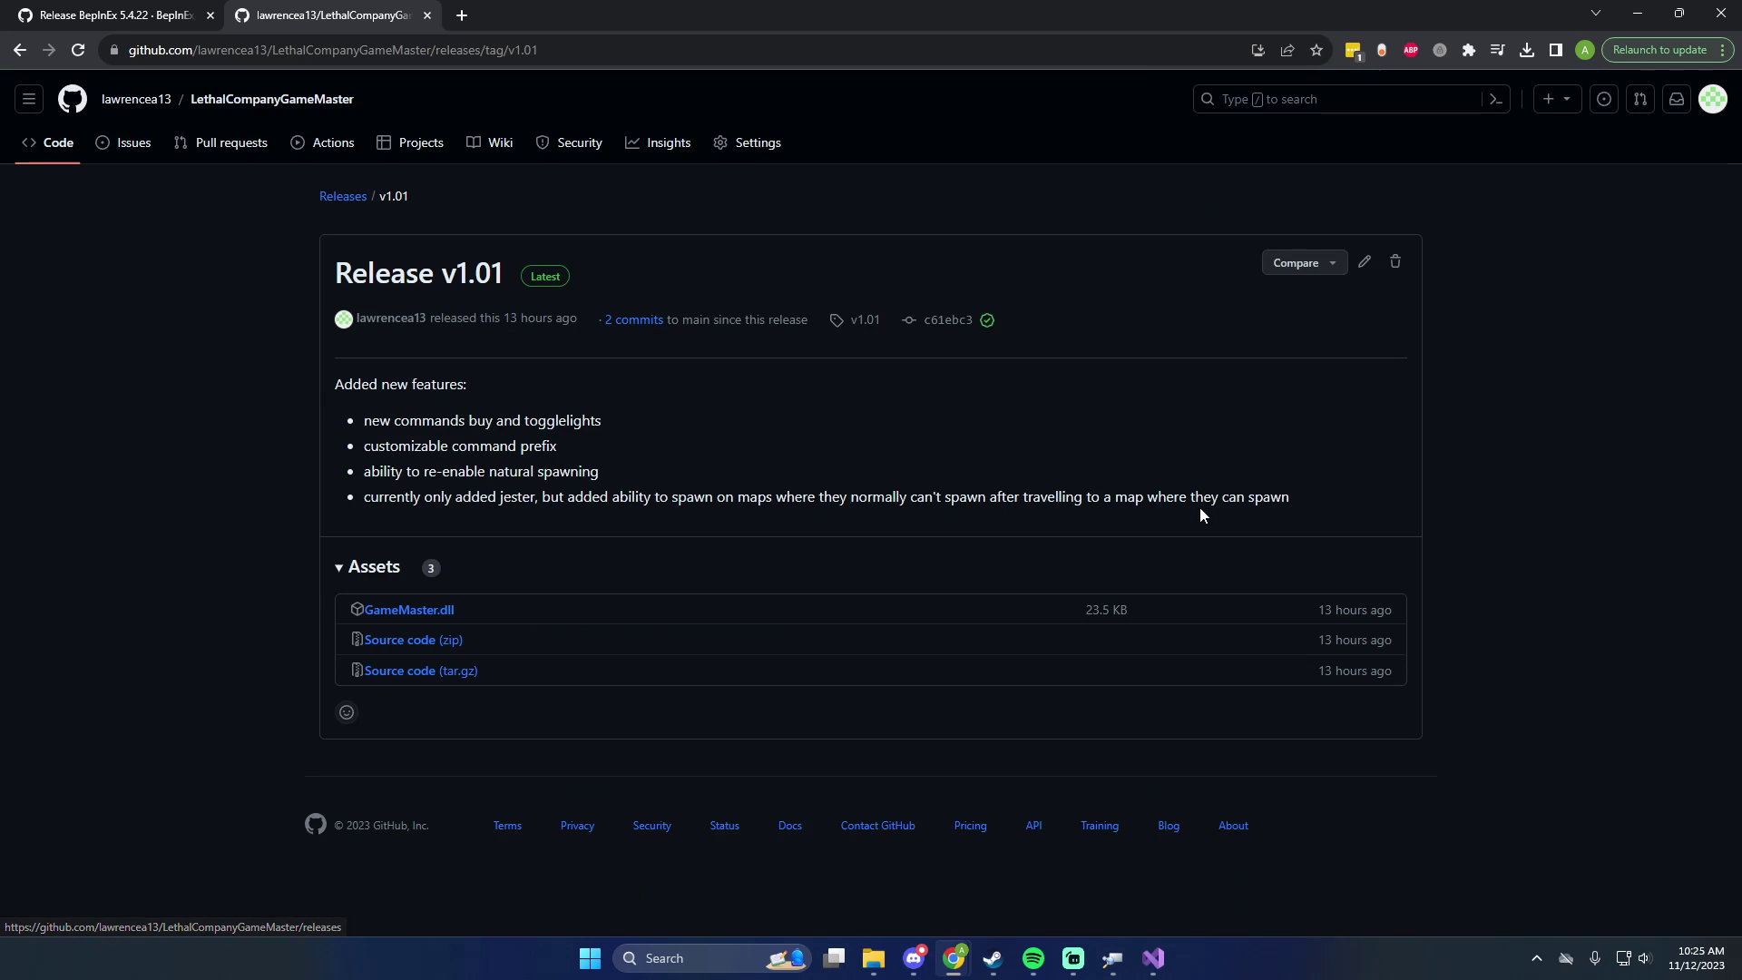
- Download GameMaster.dll, keeping it despite the suspicious-file warning
{"action": "left_click", "coordinate": [436, 612]}
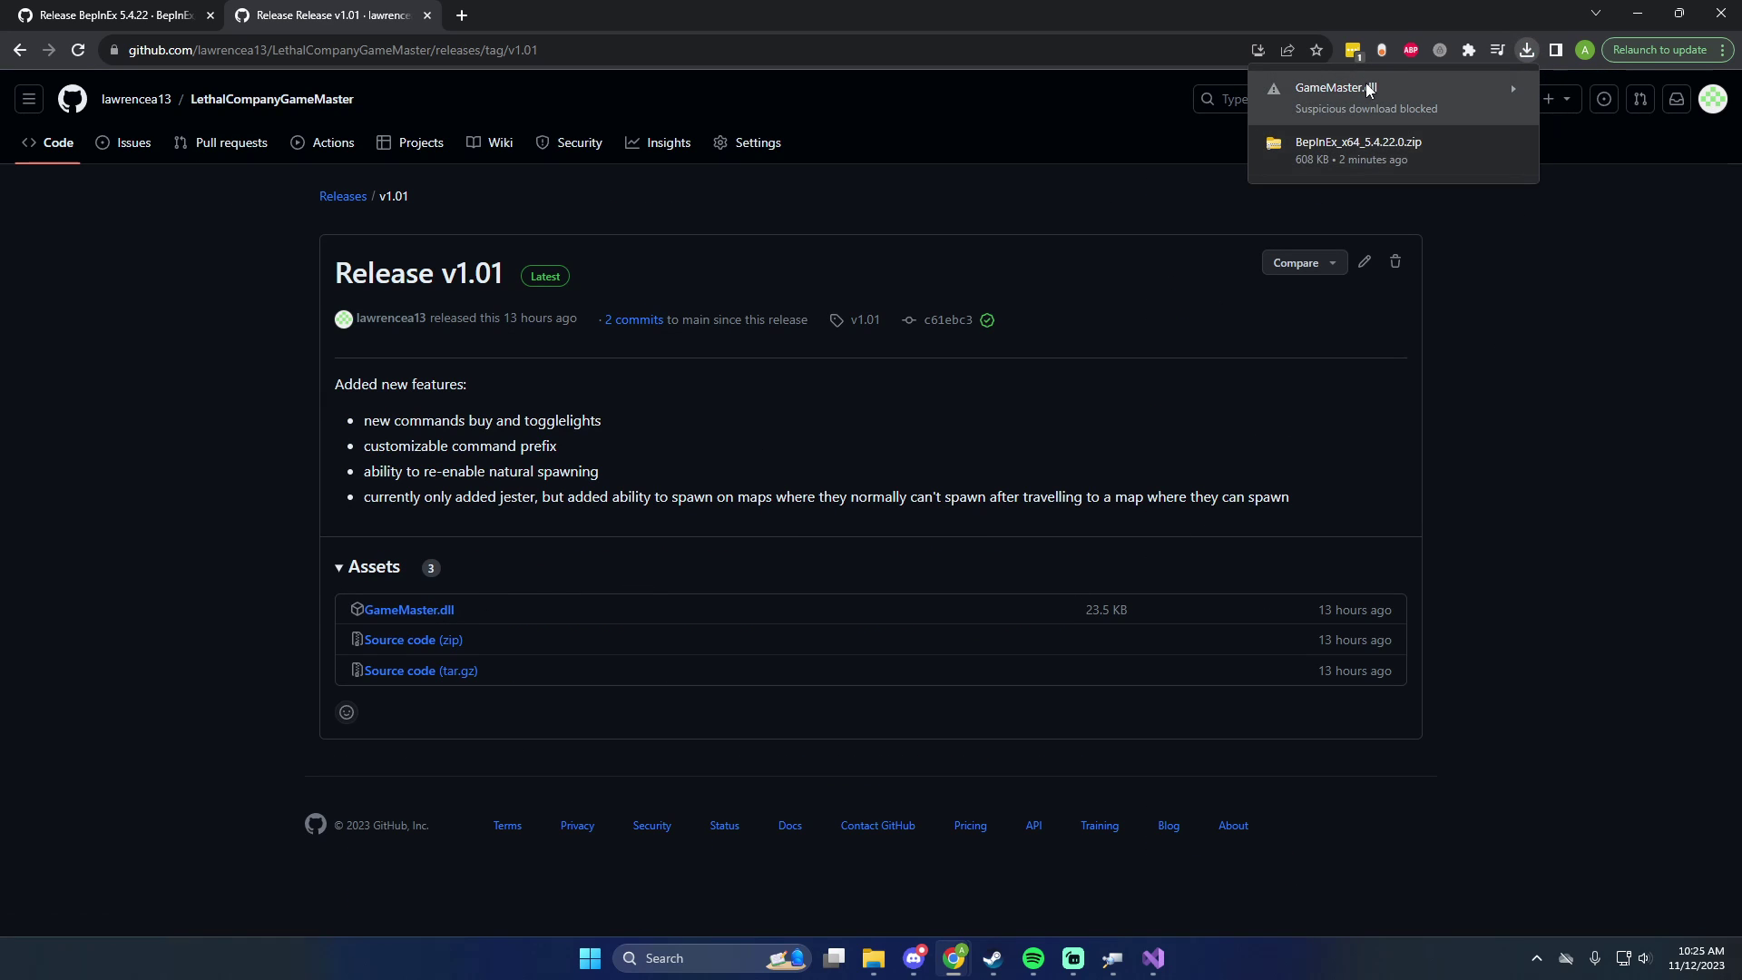
{"action": "left_click", "coordinate": [1414, 86]}
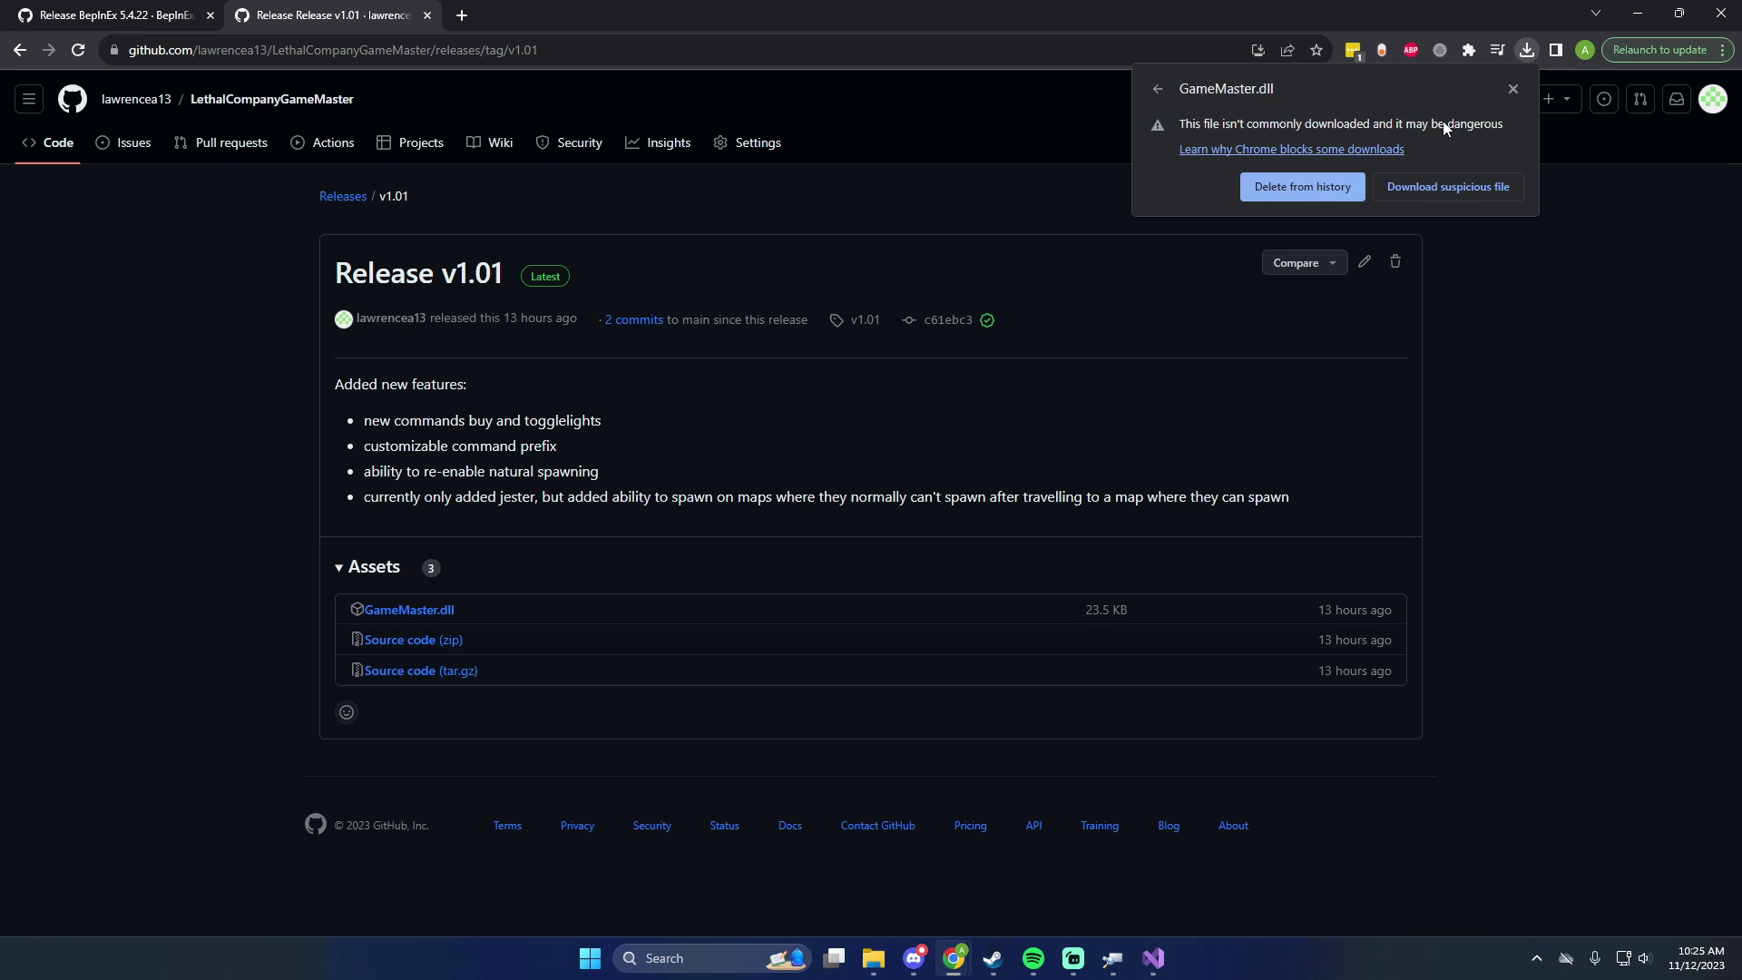
{"action": "left_click", "coordinate": [1477, 185]}
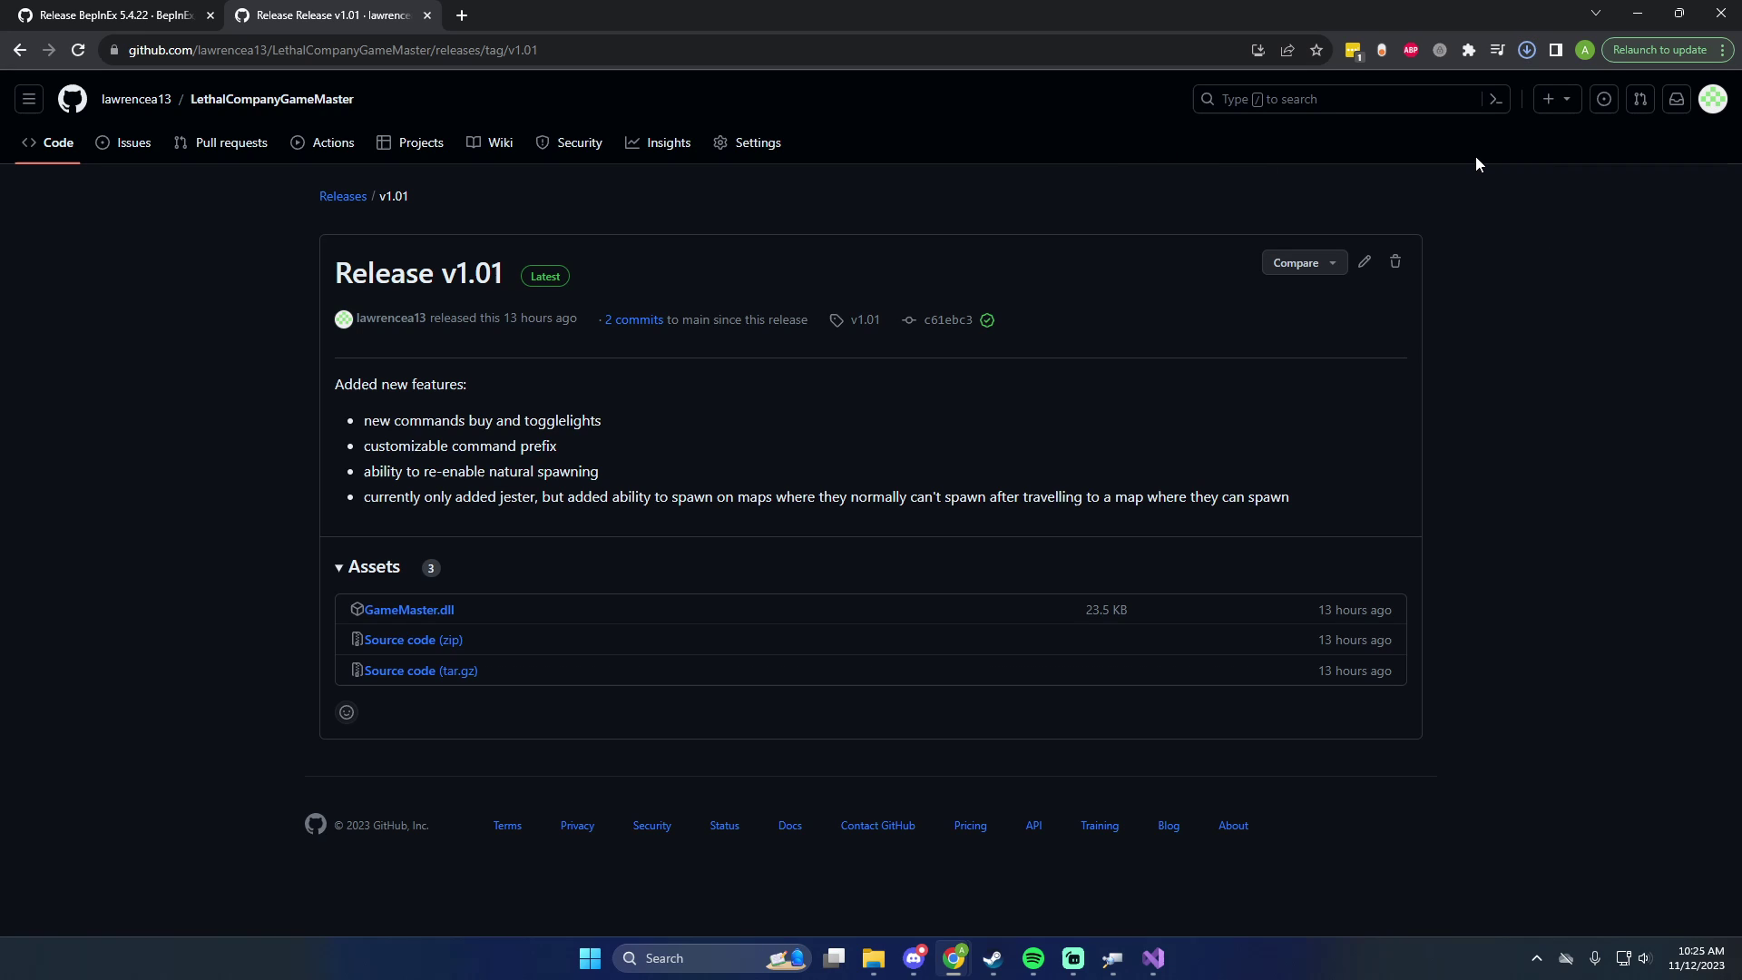
- Select GameMaster.dll in Downloads and open the empty BepInEx plugins folder
{"action": "mouse_move", "coordinate": [882, 961]}
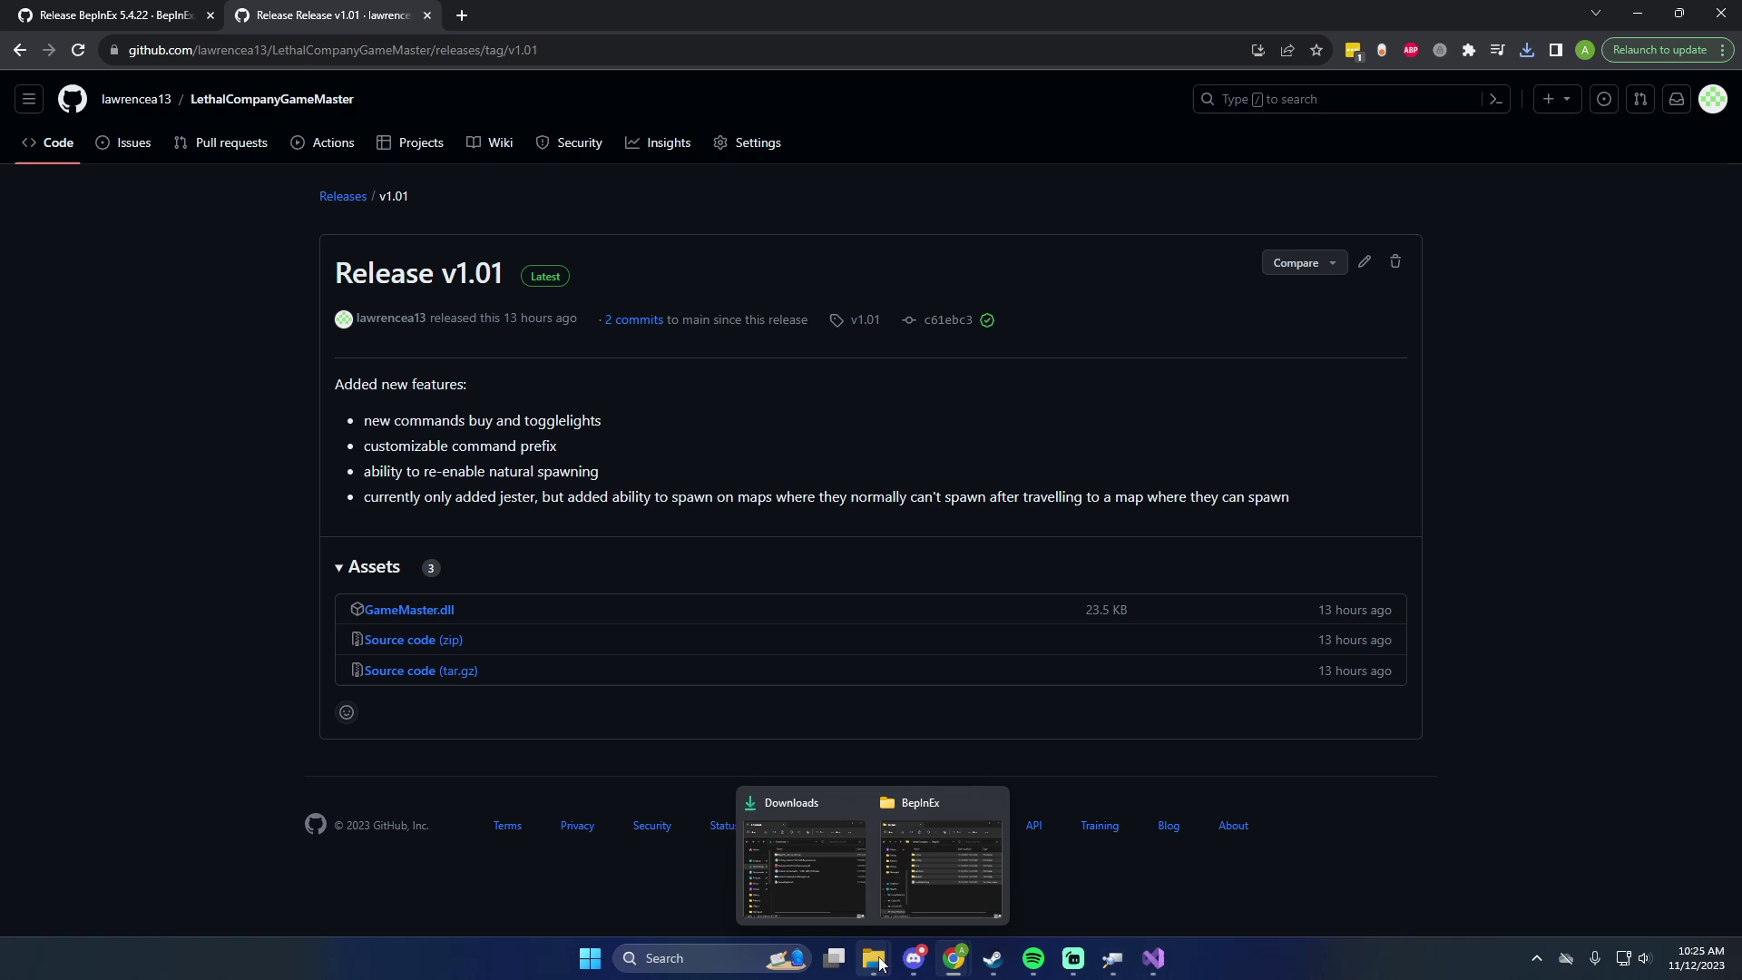
{"action": "left_click", "coordinate": [820, 896]}
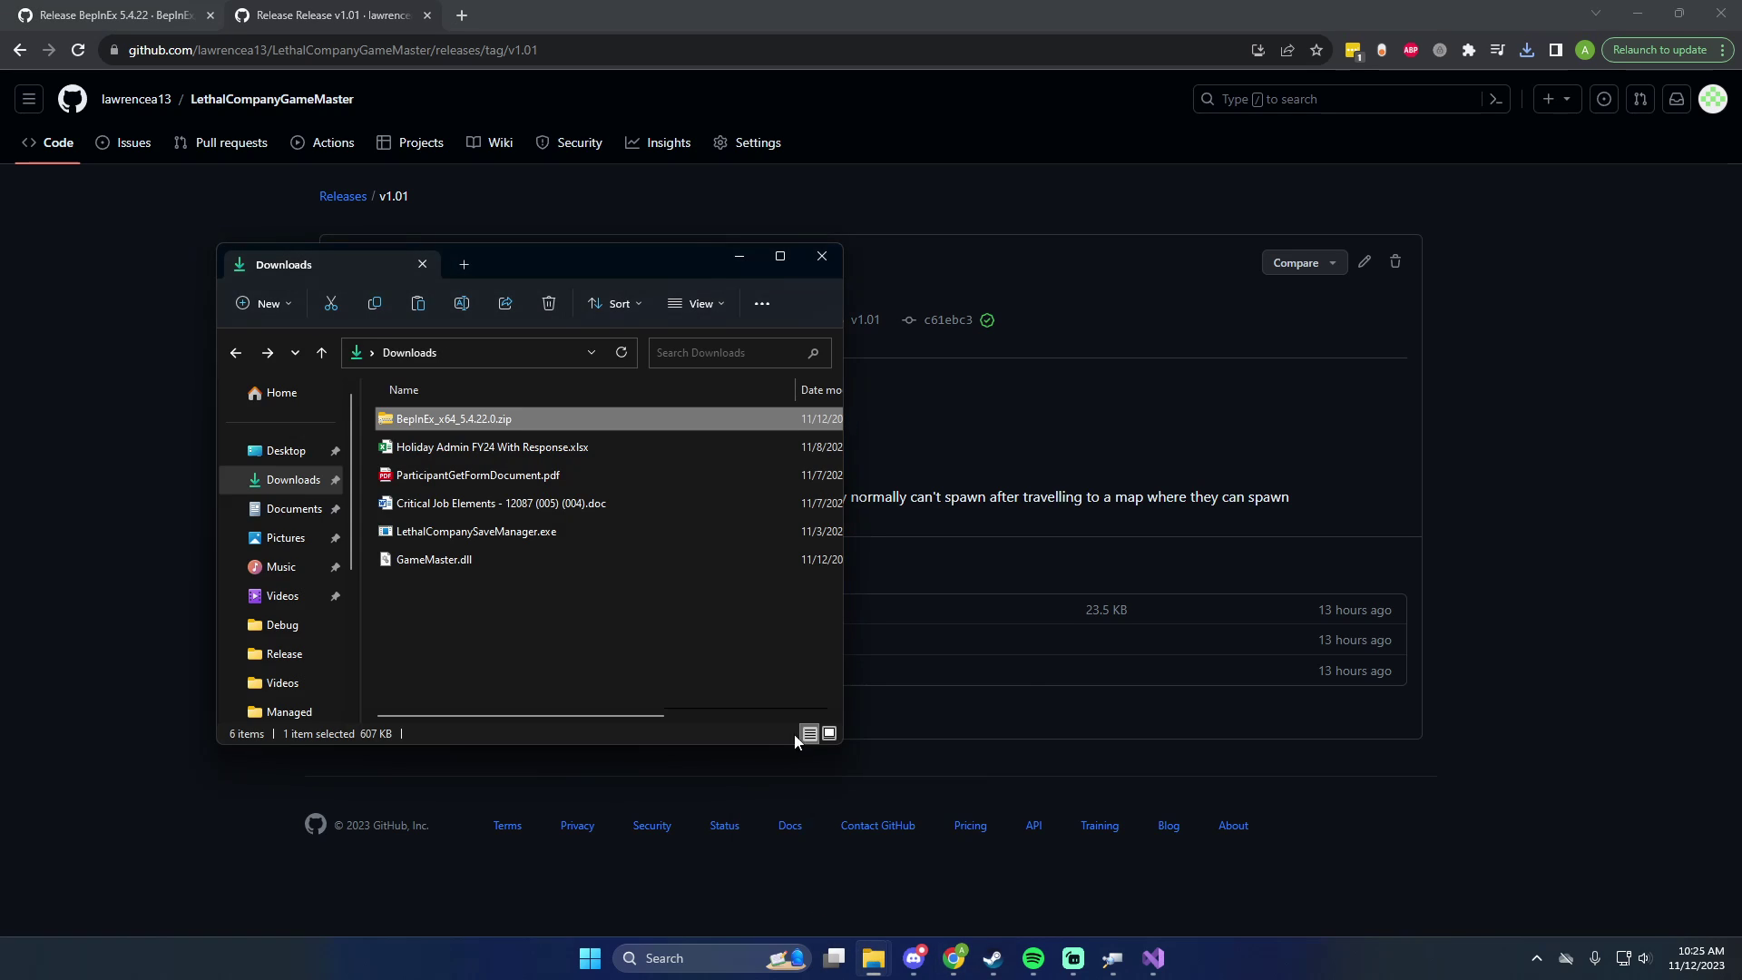
{"action": "right_click", "coordinate": [510, 624]}
{"action": "left_click", "coordinate": [478, 559]}
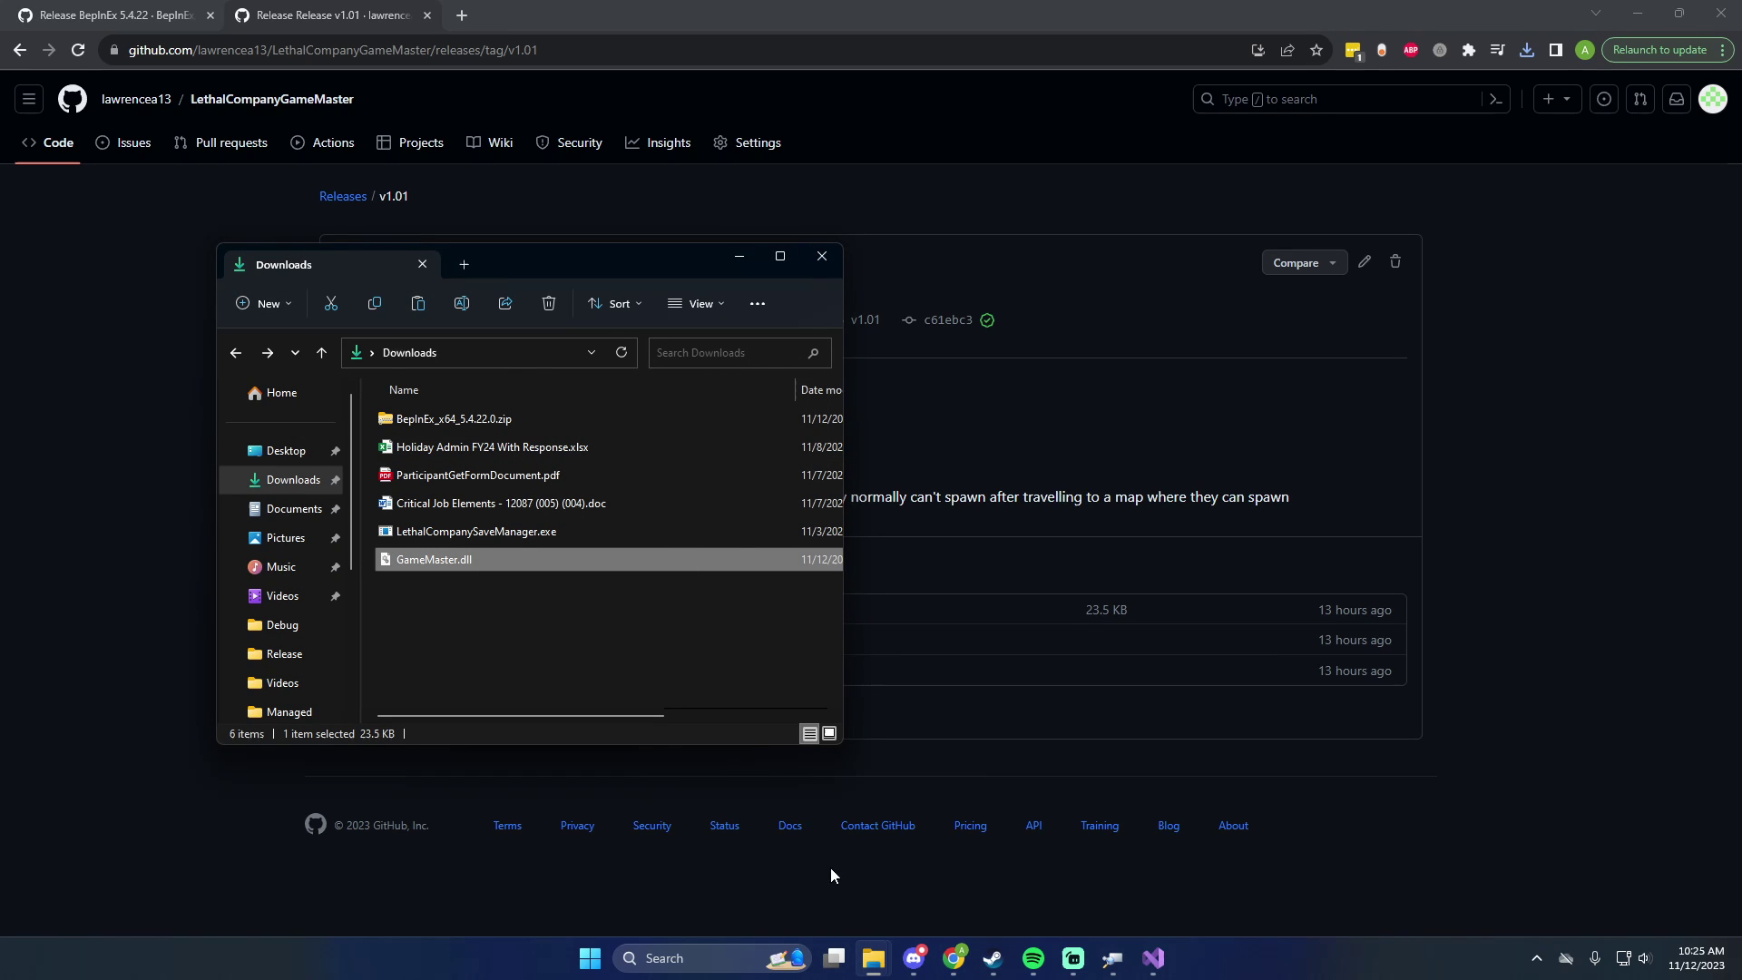
{"action": "mouse_move", "coordinate": [873, 958]}
{"action": "left_click", "coordinate": [942, 838]}
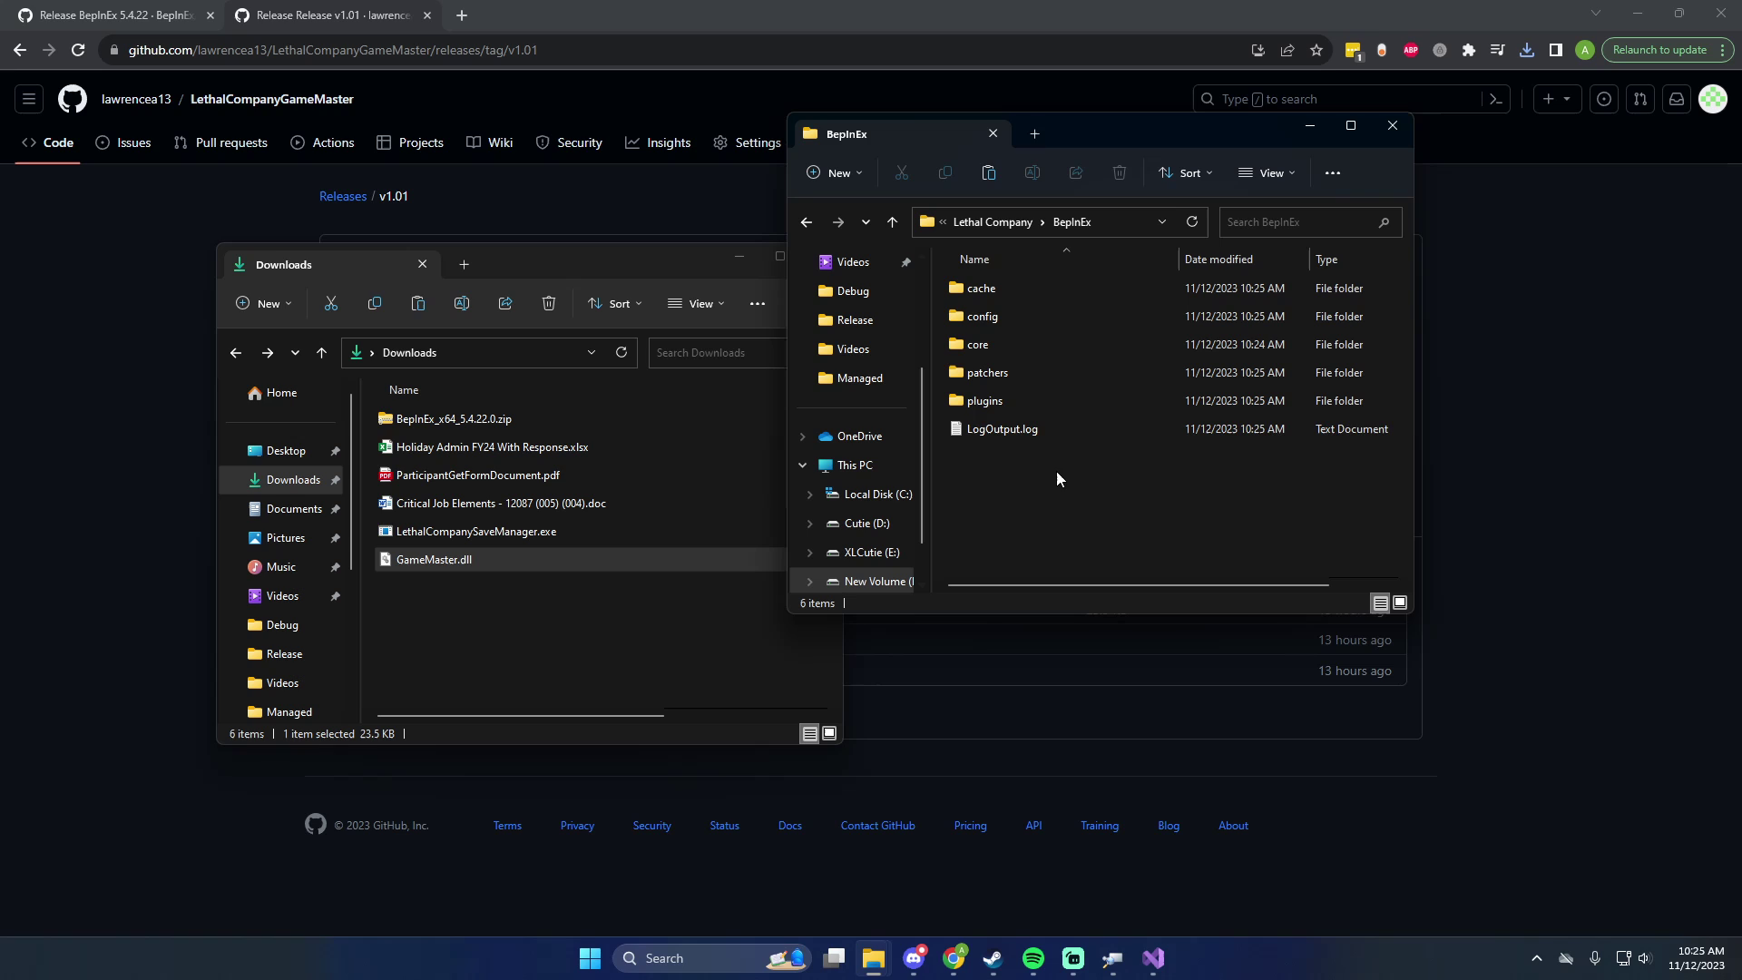
{"action": "double_click", "coordinate": [1054, 402]}
- Copy GameMaster.dll into plugins, rearrange the windows, and go up to BepInEx
{"action": "left_click", "coordinate": [481, 559]}
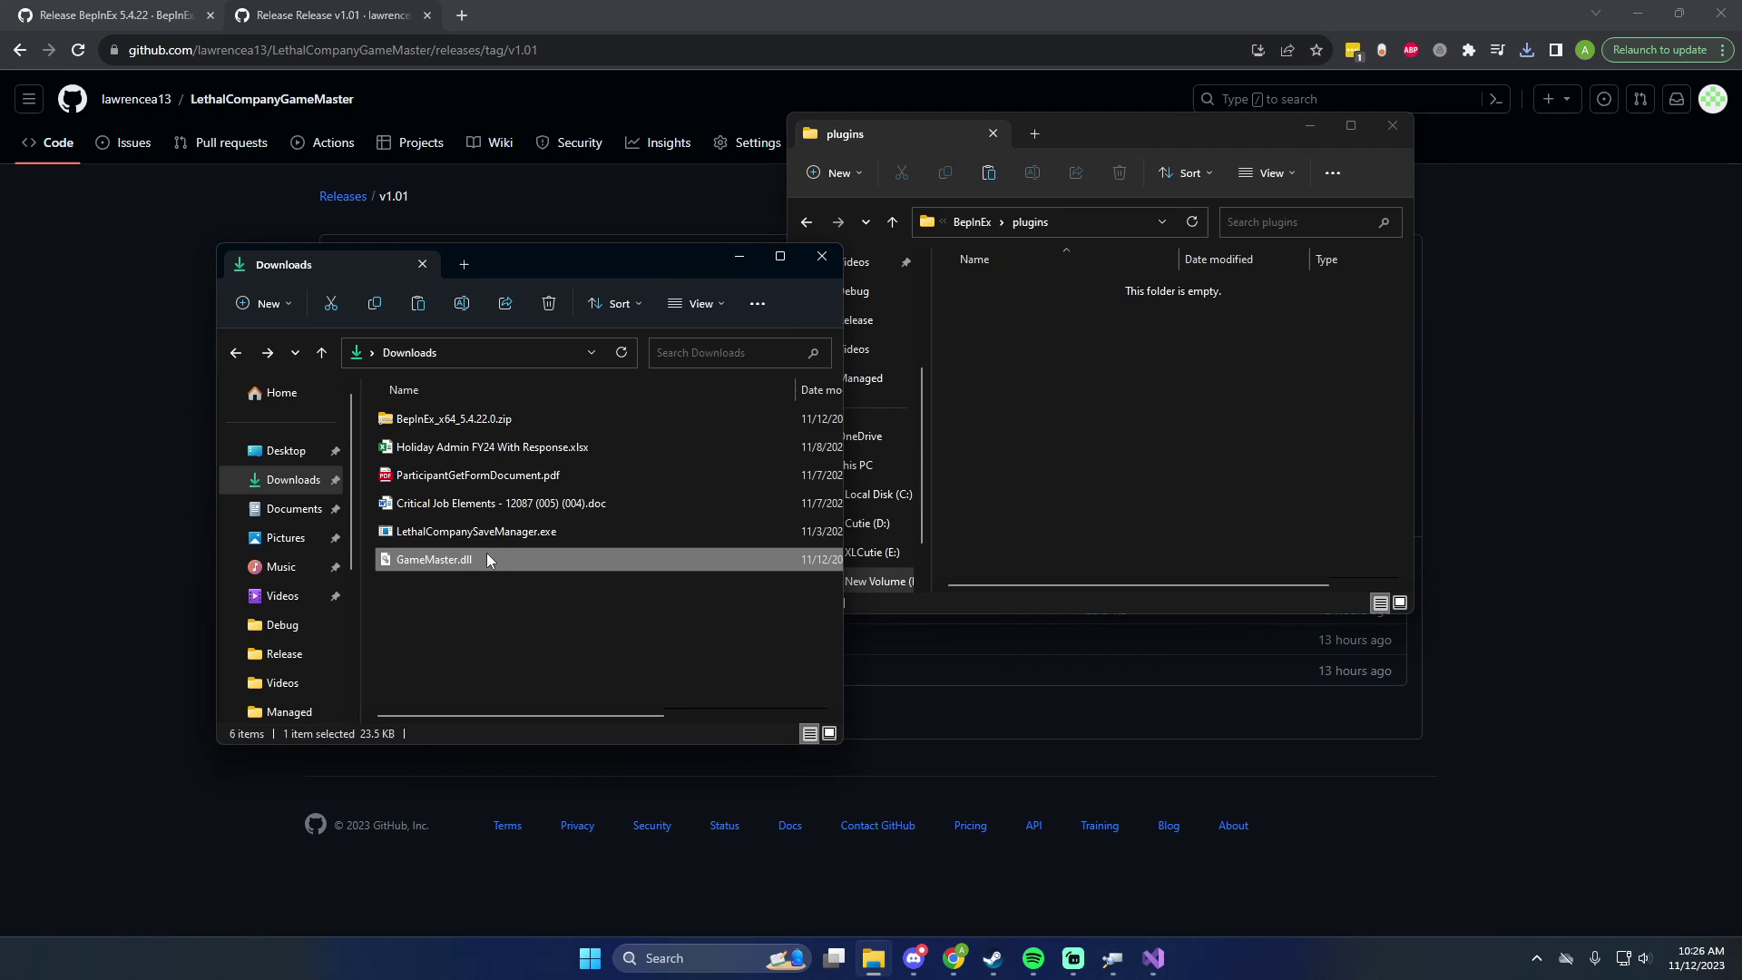
{"action": "left_click_drag", "start_coordinate": [486, 559], "coordinate": [1225, 408]}
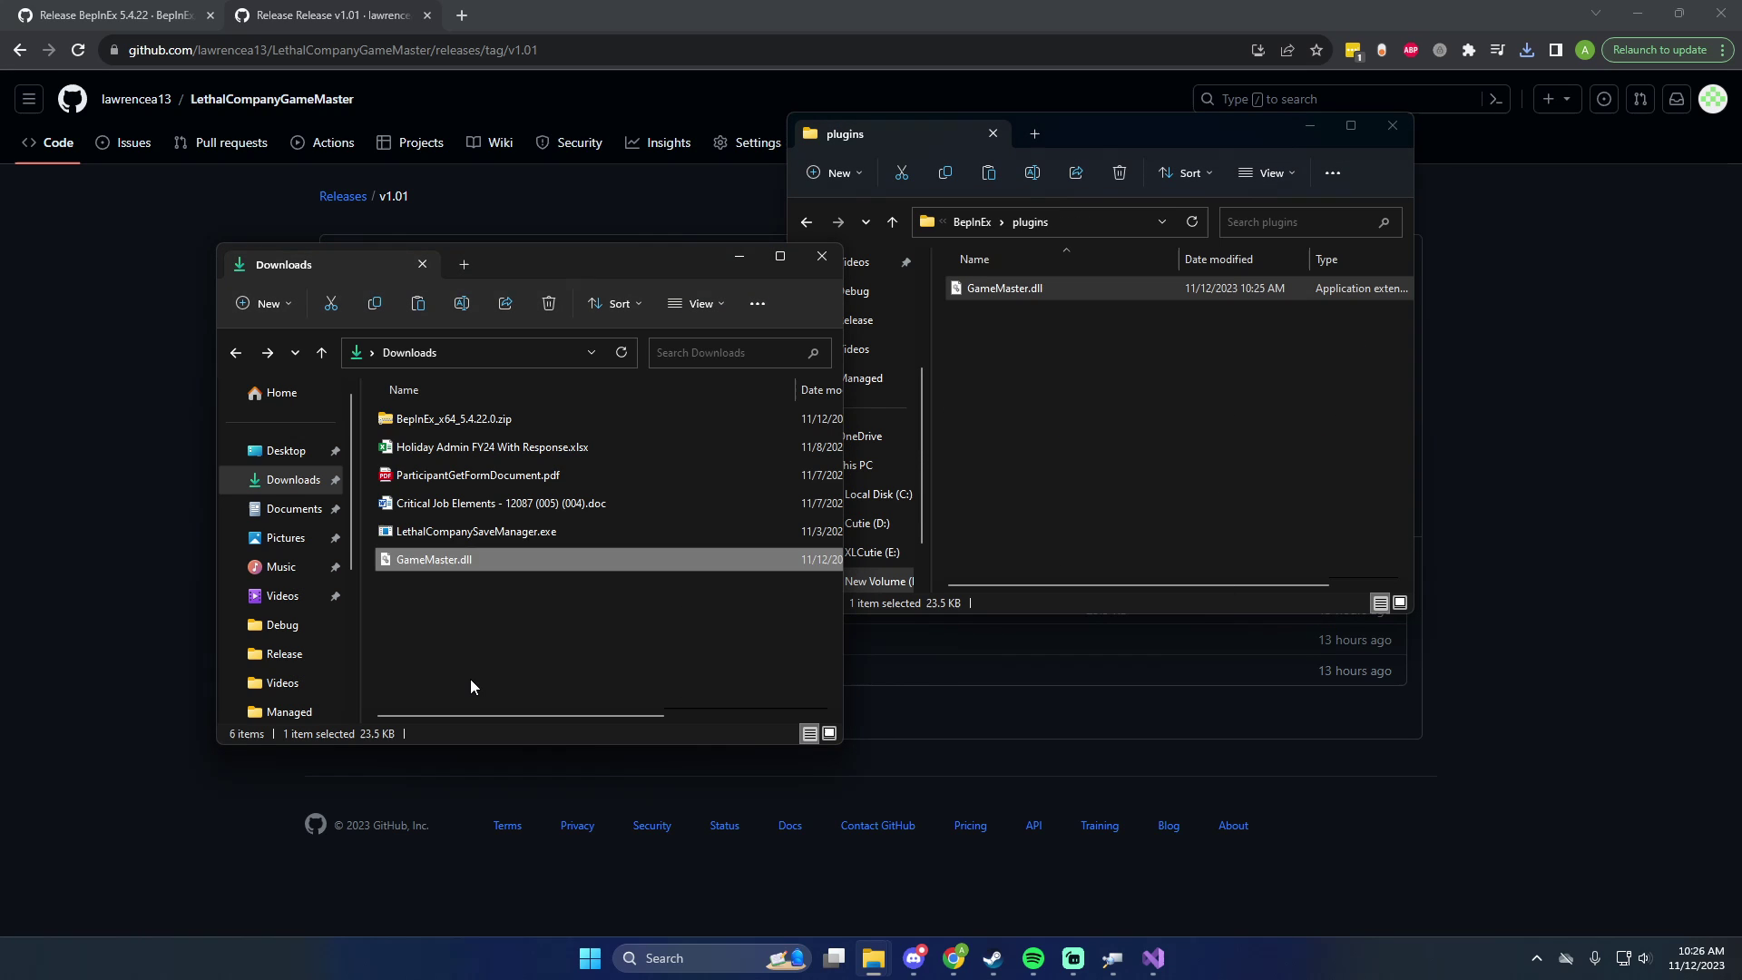
{"action": "left_click_drag", "start_coordinate": [696, 266], "coordinate": [572, 166]}
{"action": "left_click", "coordinate": [1352, 445]}
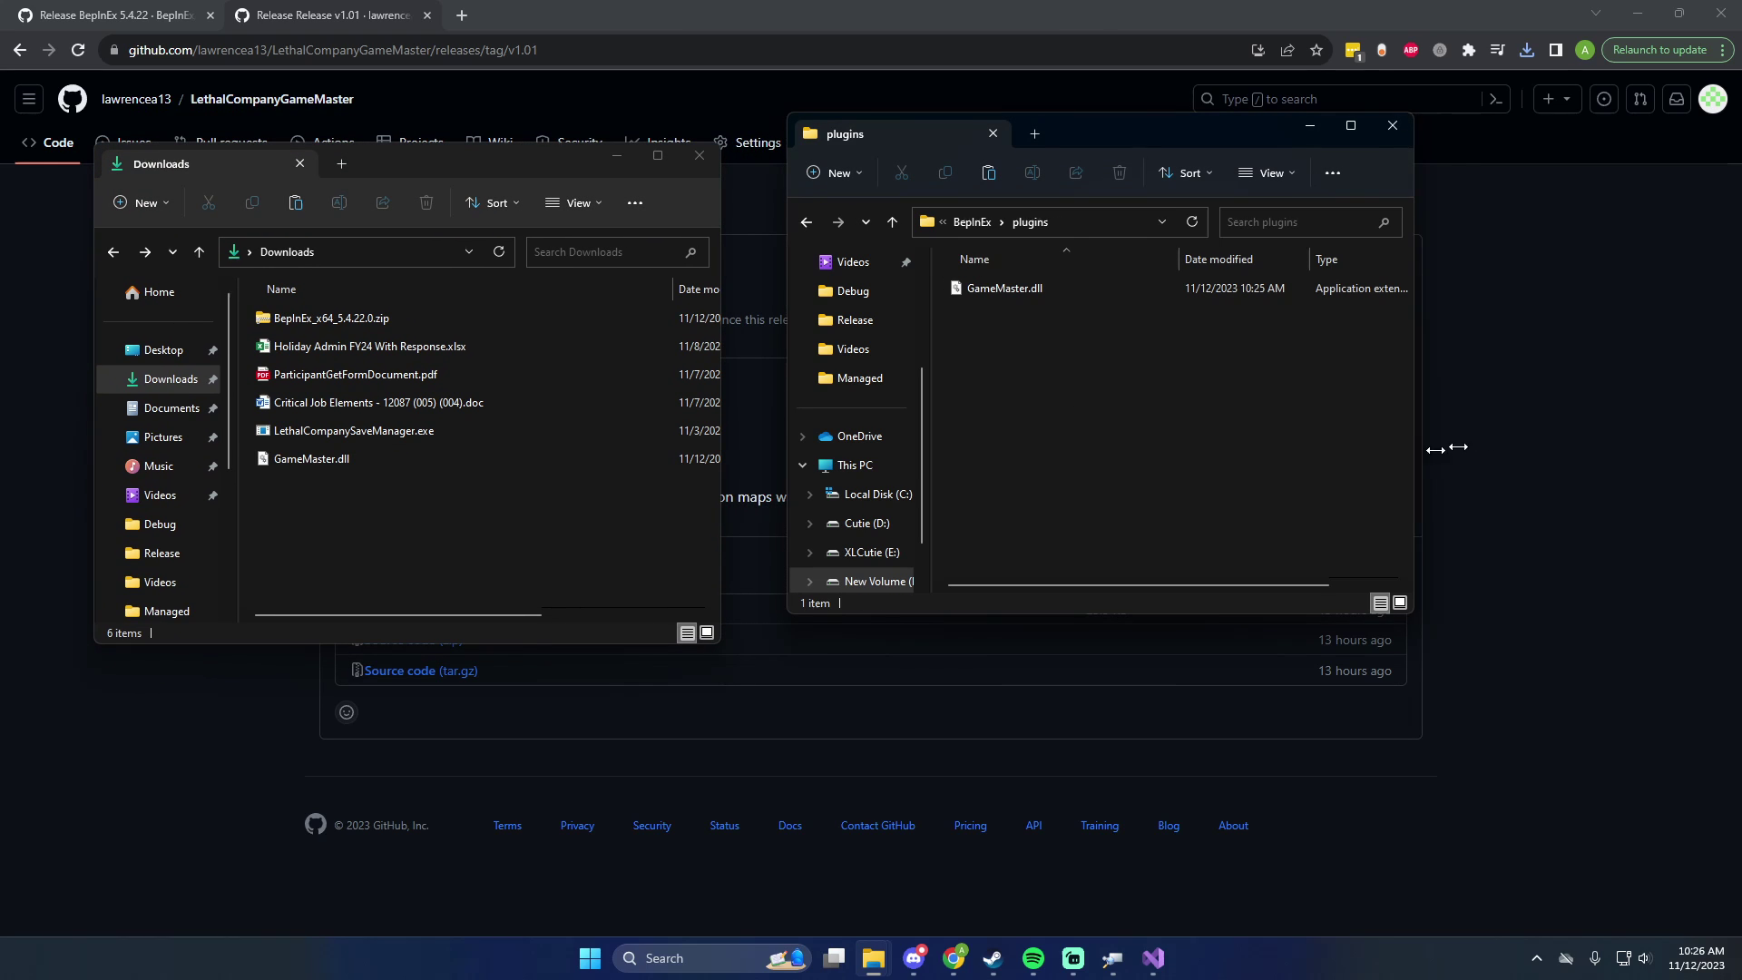
{"action": "left_click_drag", "start_coordinate": [1435, 450], "coordinate": [1617, 436]}
{"action": "left_click", "coordinate": [1209, 221]}
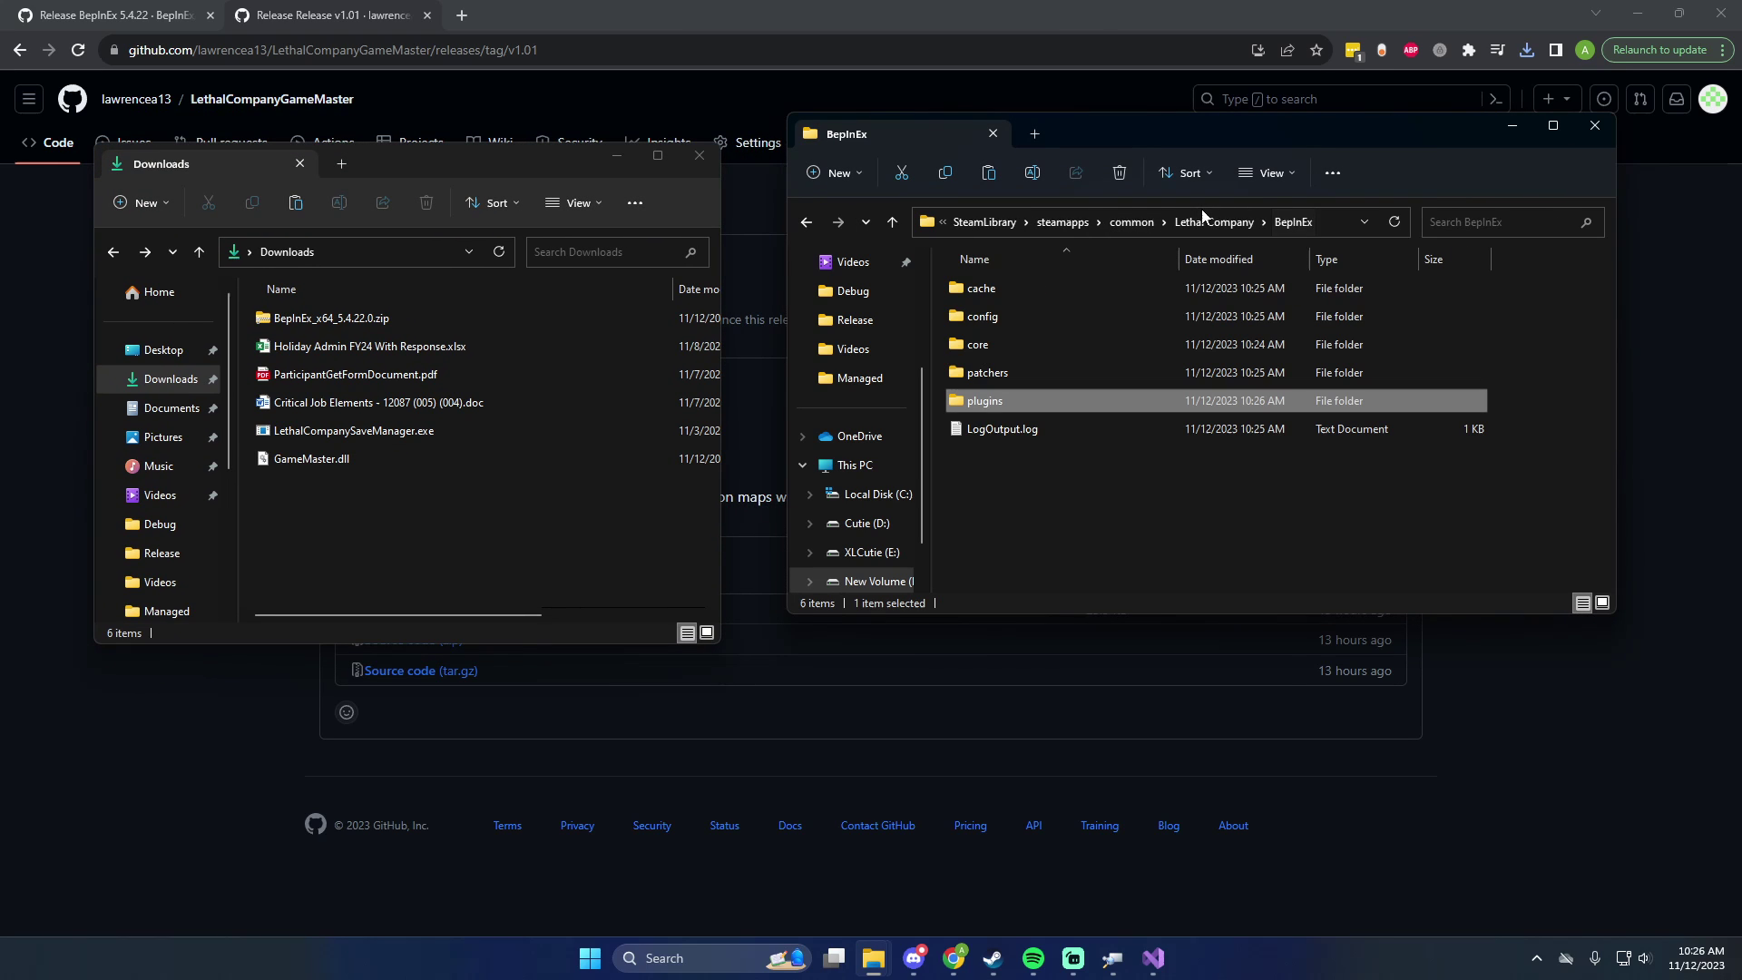
- Open config\BepInEx.cfg in Notepad and change HideManagerGameObject from false to true
{"action": "double_click", "coordinate": [1016, 321]}
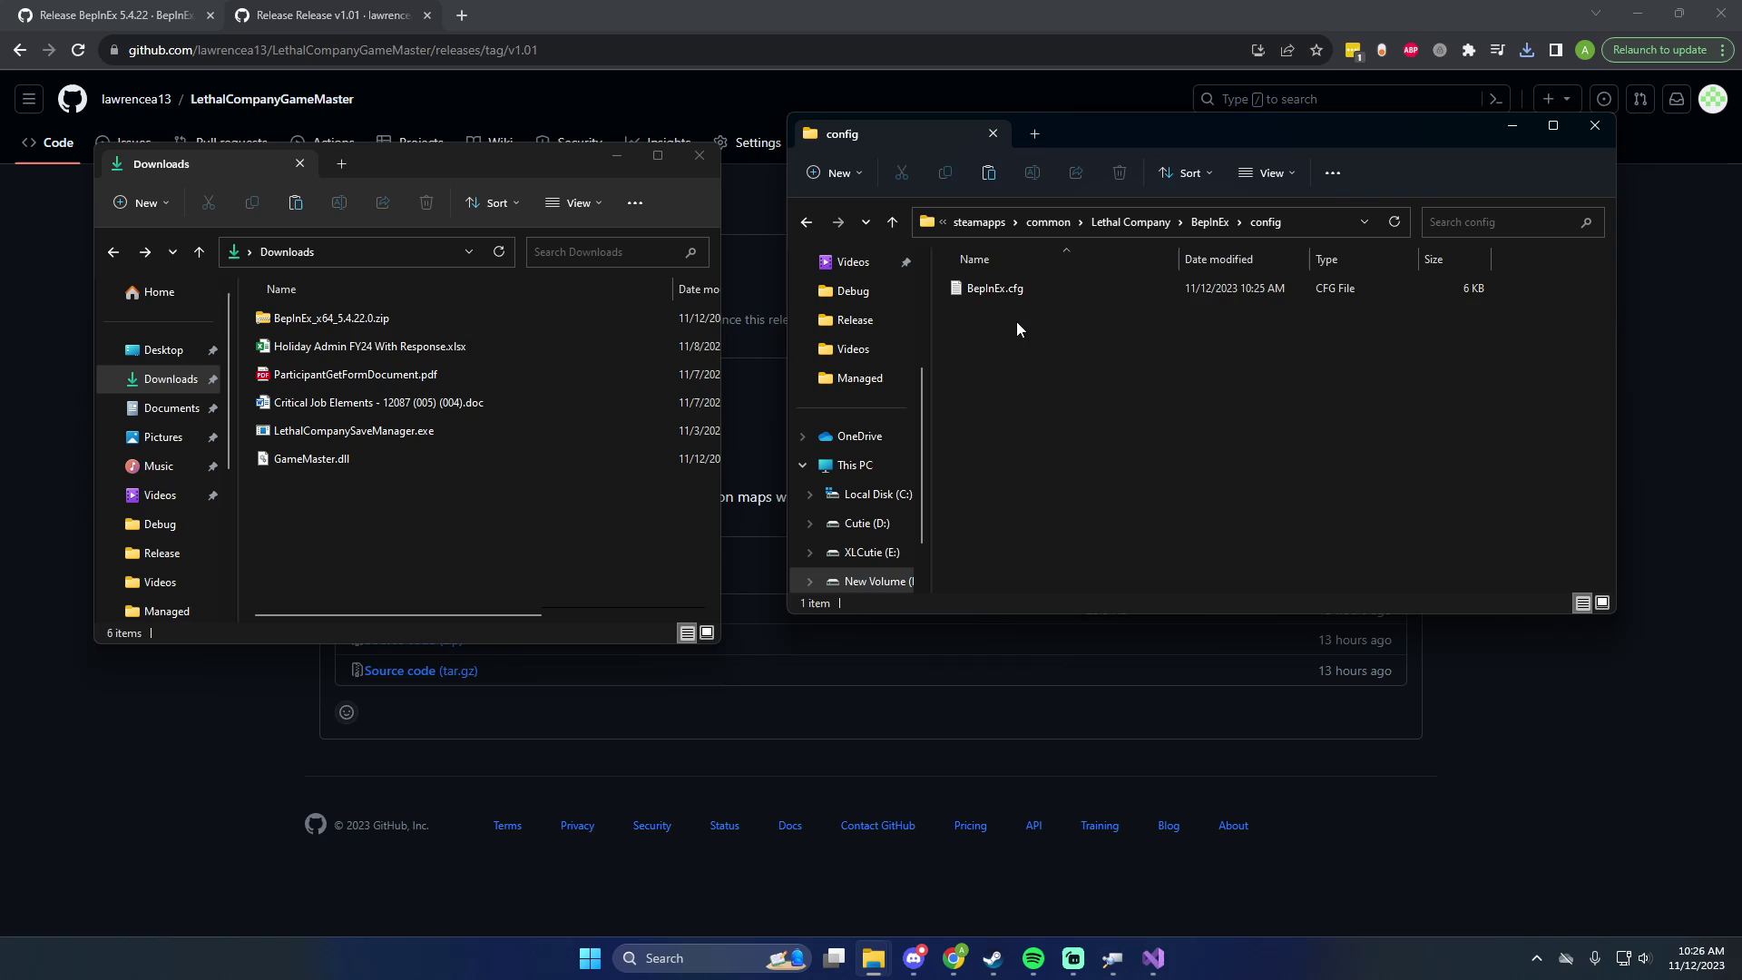
{"action": "left_click", "coordinate": [1038, 287]}
{"action": "double_click", "coordinate": [1038, 287]}
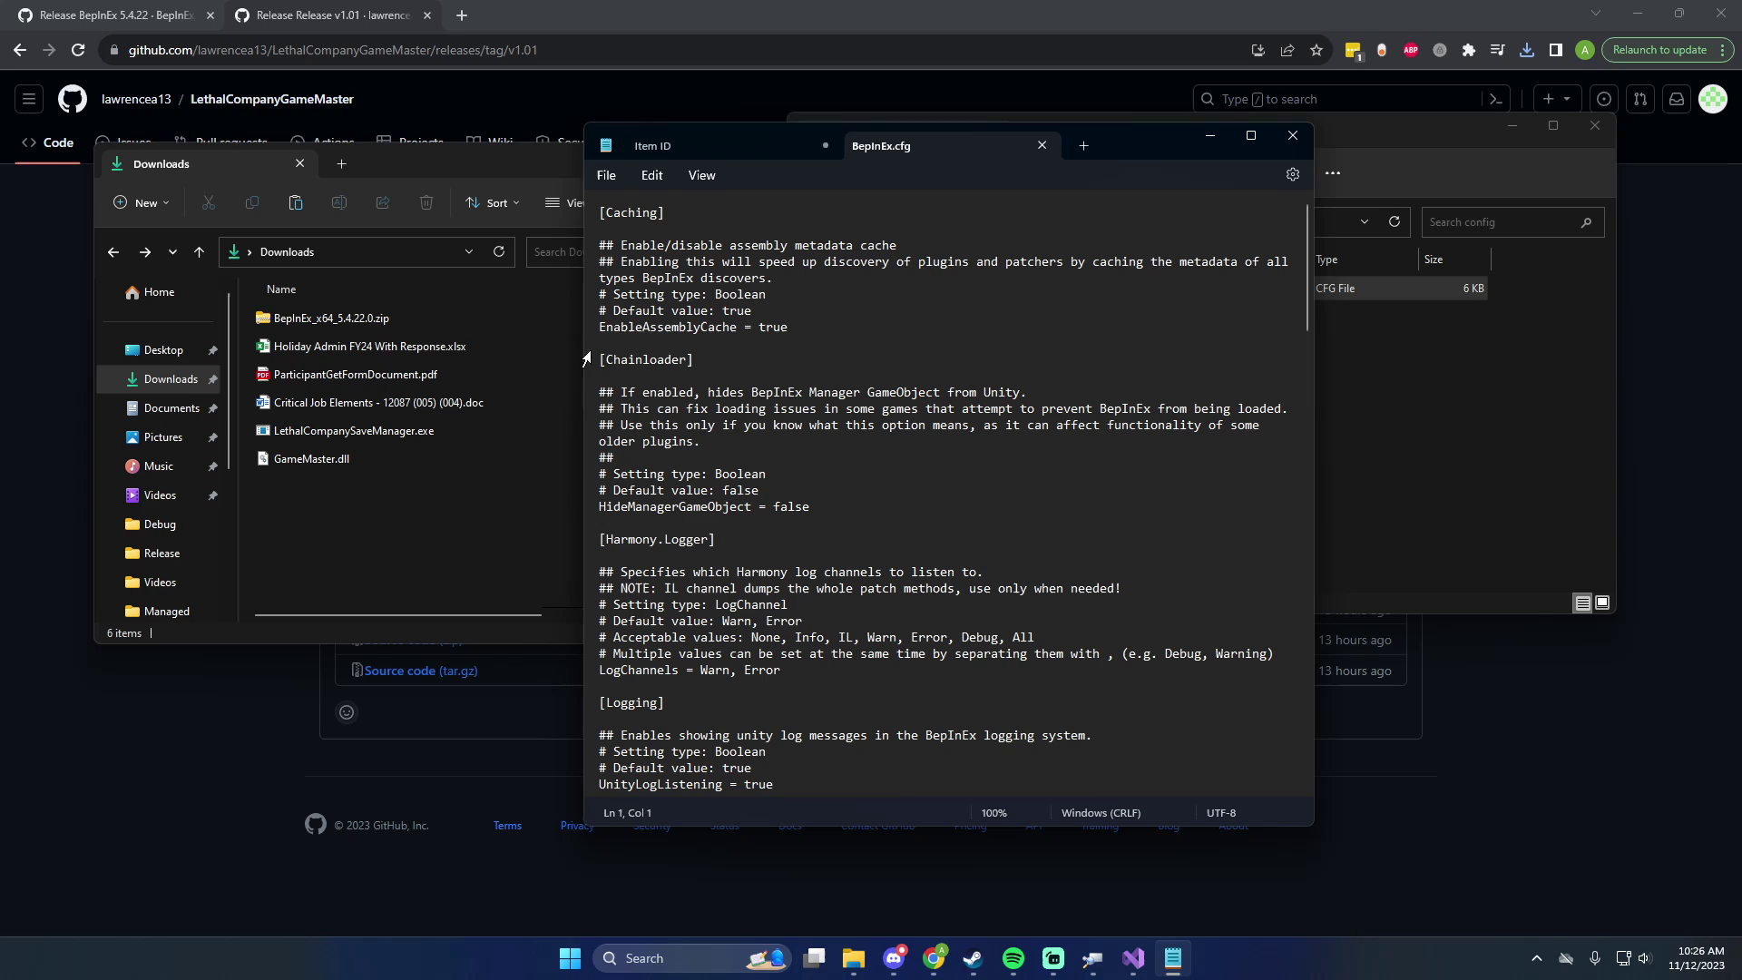
{"action": "left_click_drag", "start_coordinate": [628, 392], "coordinate": [1020, 392]}
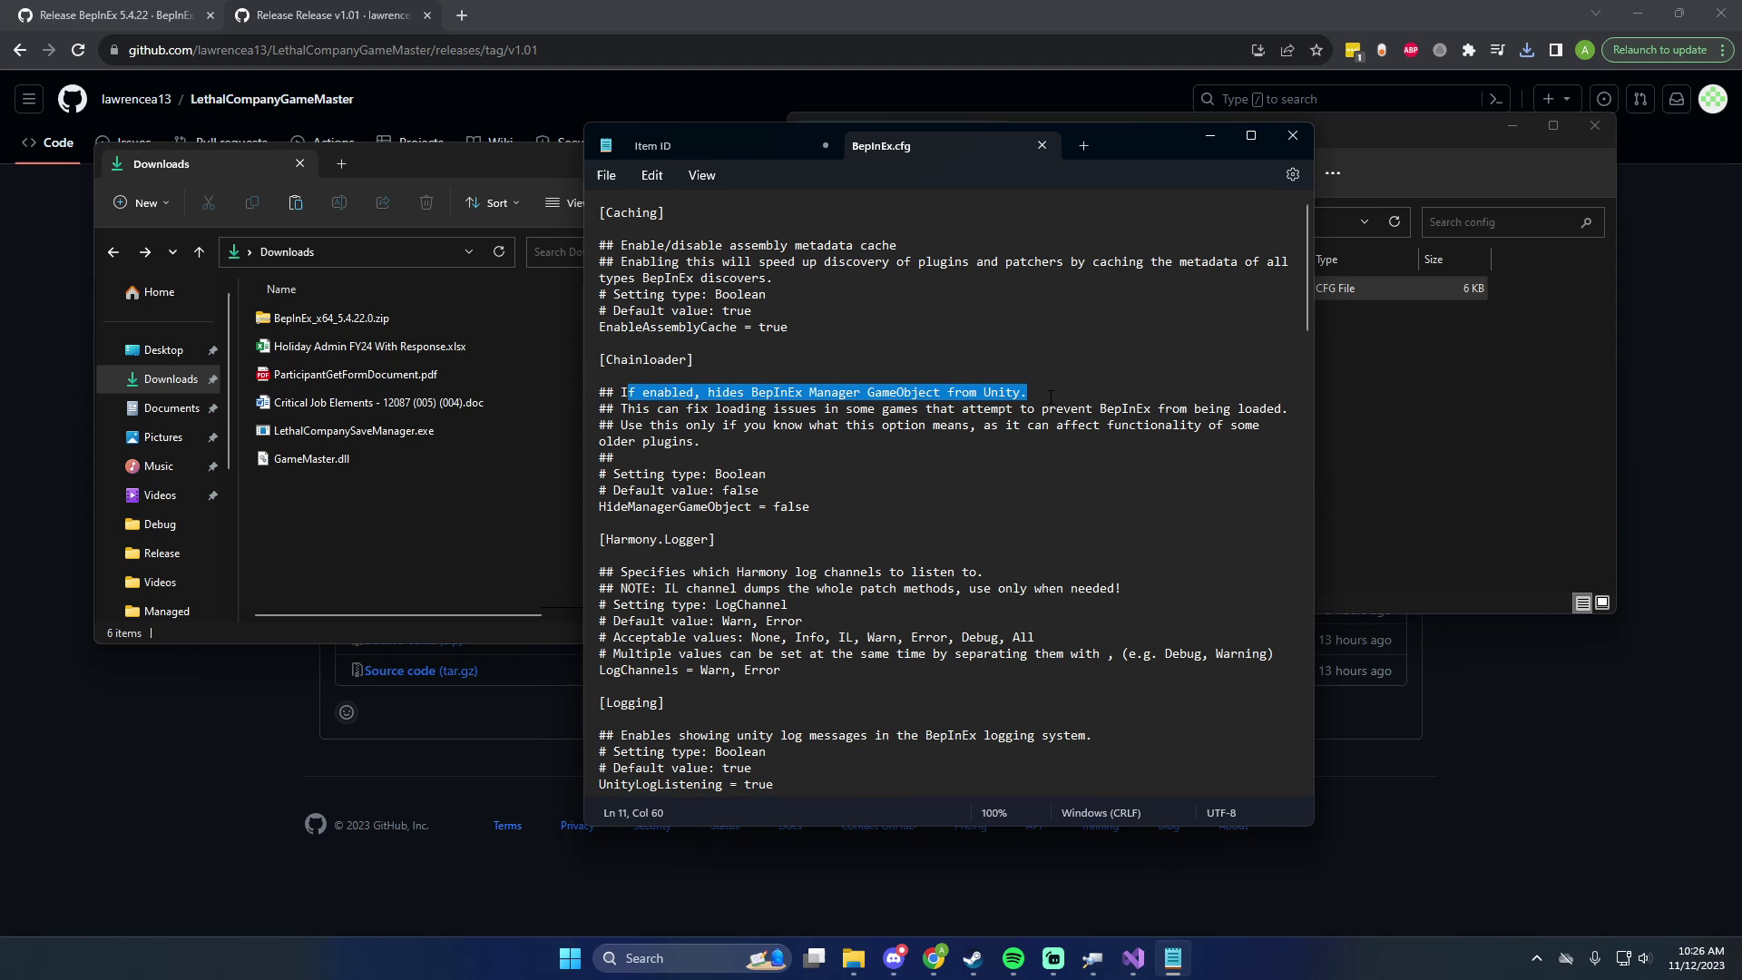
{"action": "left_click", "coordinate": [1051, 397]}
{"action": "double_click", "coordinate": [791, 506]}
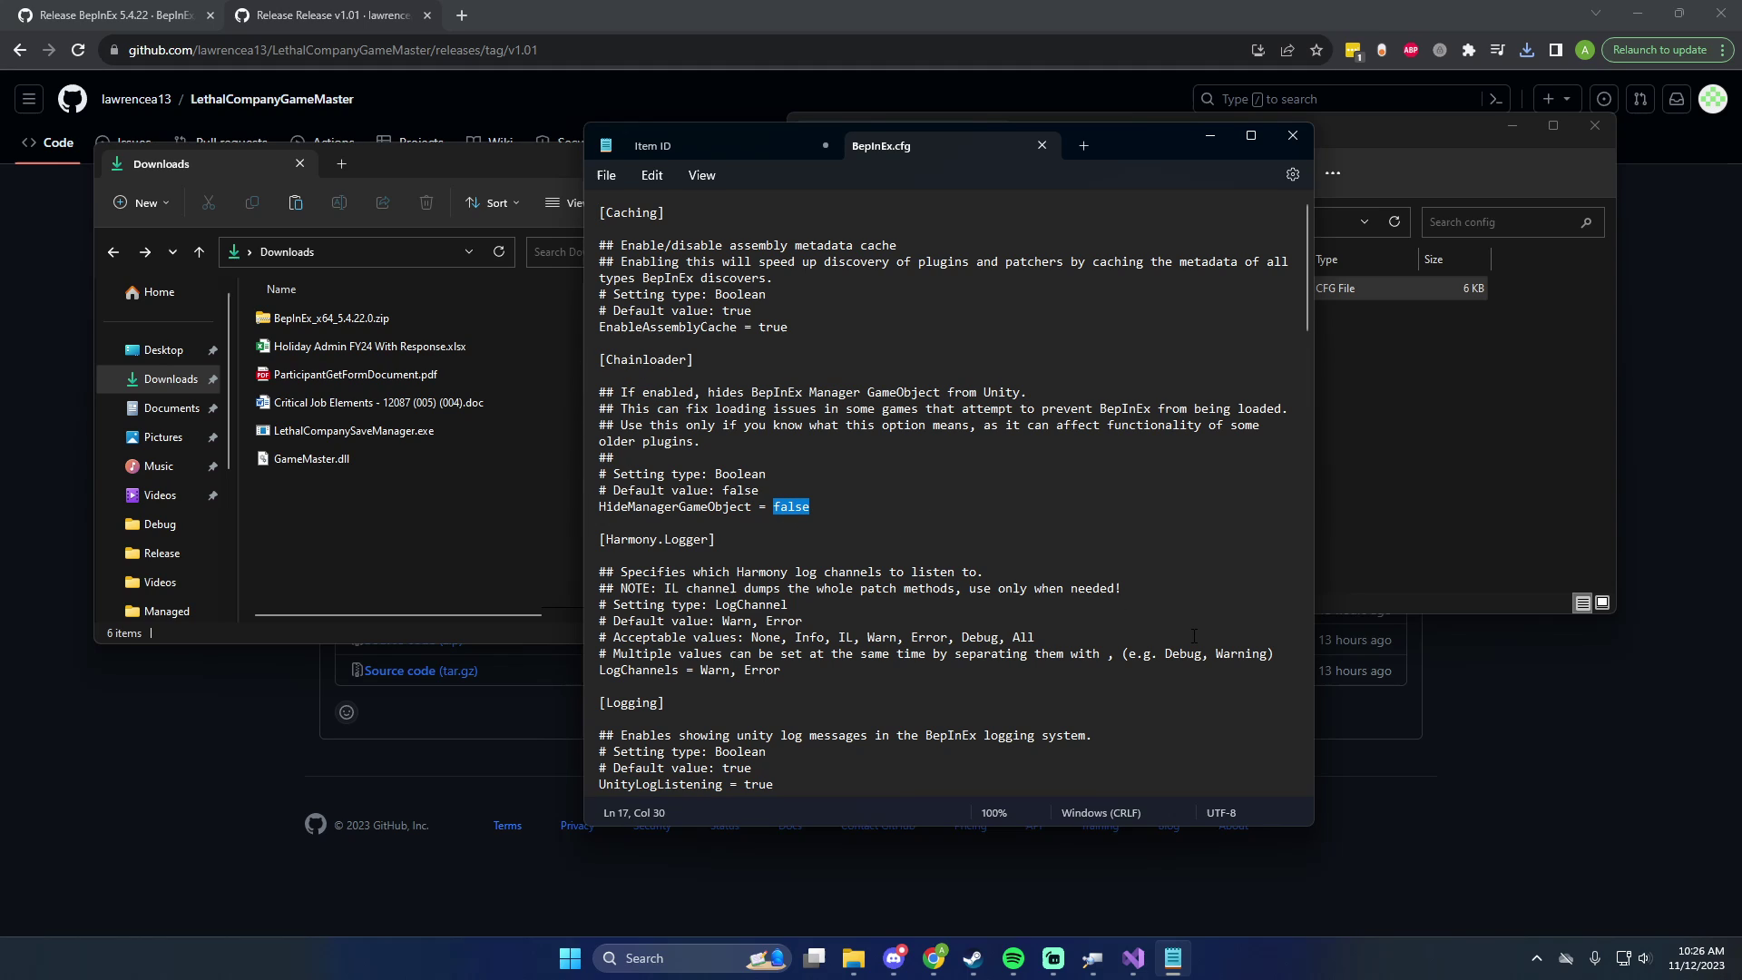
{"action": "type", "text": "true"}
- Reposition the Notepad window and scroll through the rest of BepInEx.cfg
{"action": "left_click_drag", "start_coordinate": [1126, 159], "coordinate": [1187, 250]}
{"action": "left_click", "coordinate": [1173, 958]}
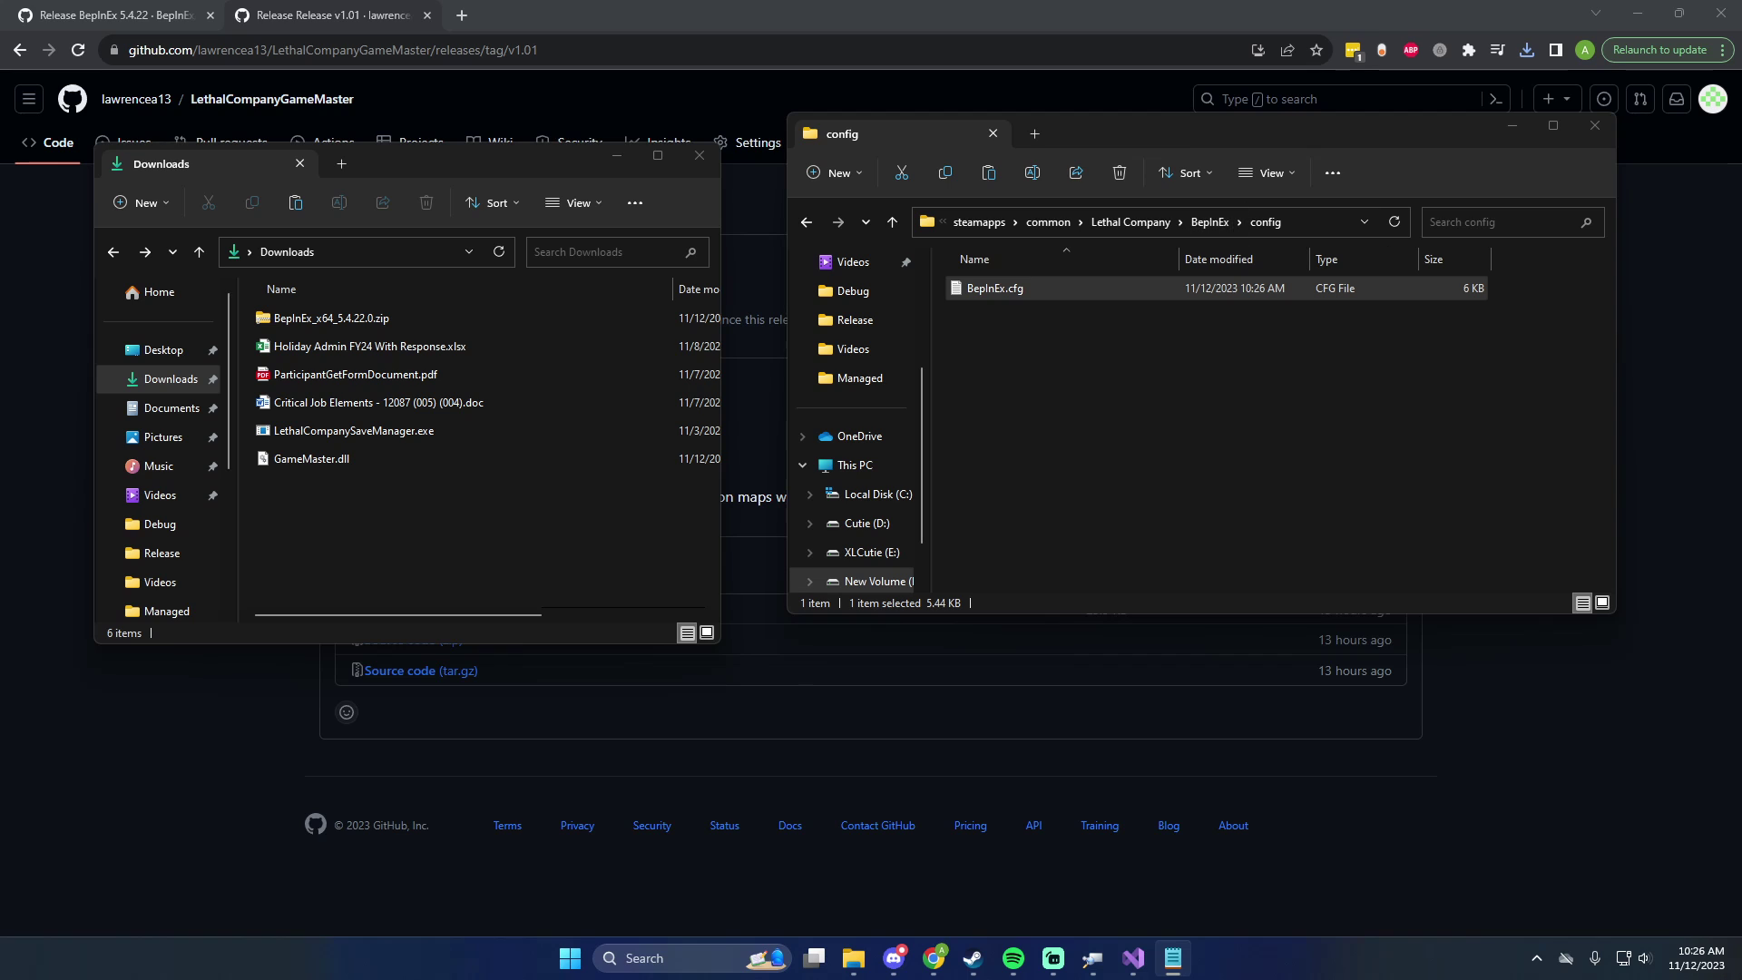
{"action": "key", "text": "alt+Tab"}
{"action": "left_click_drag", "start_coordinate": [1216, 227], "coordinate": [1121, 191]}
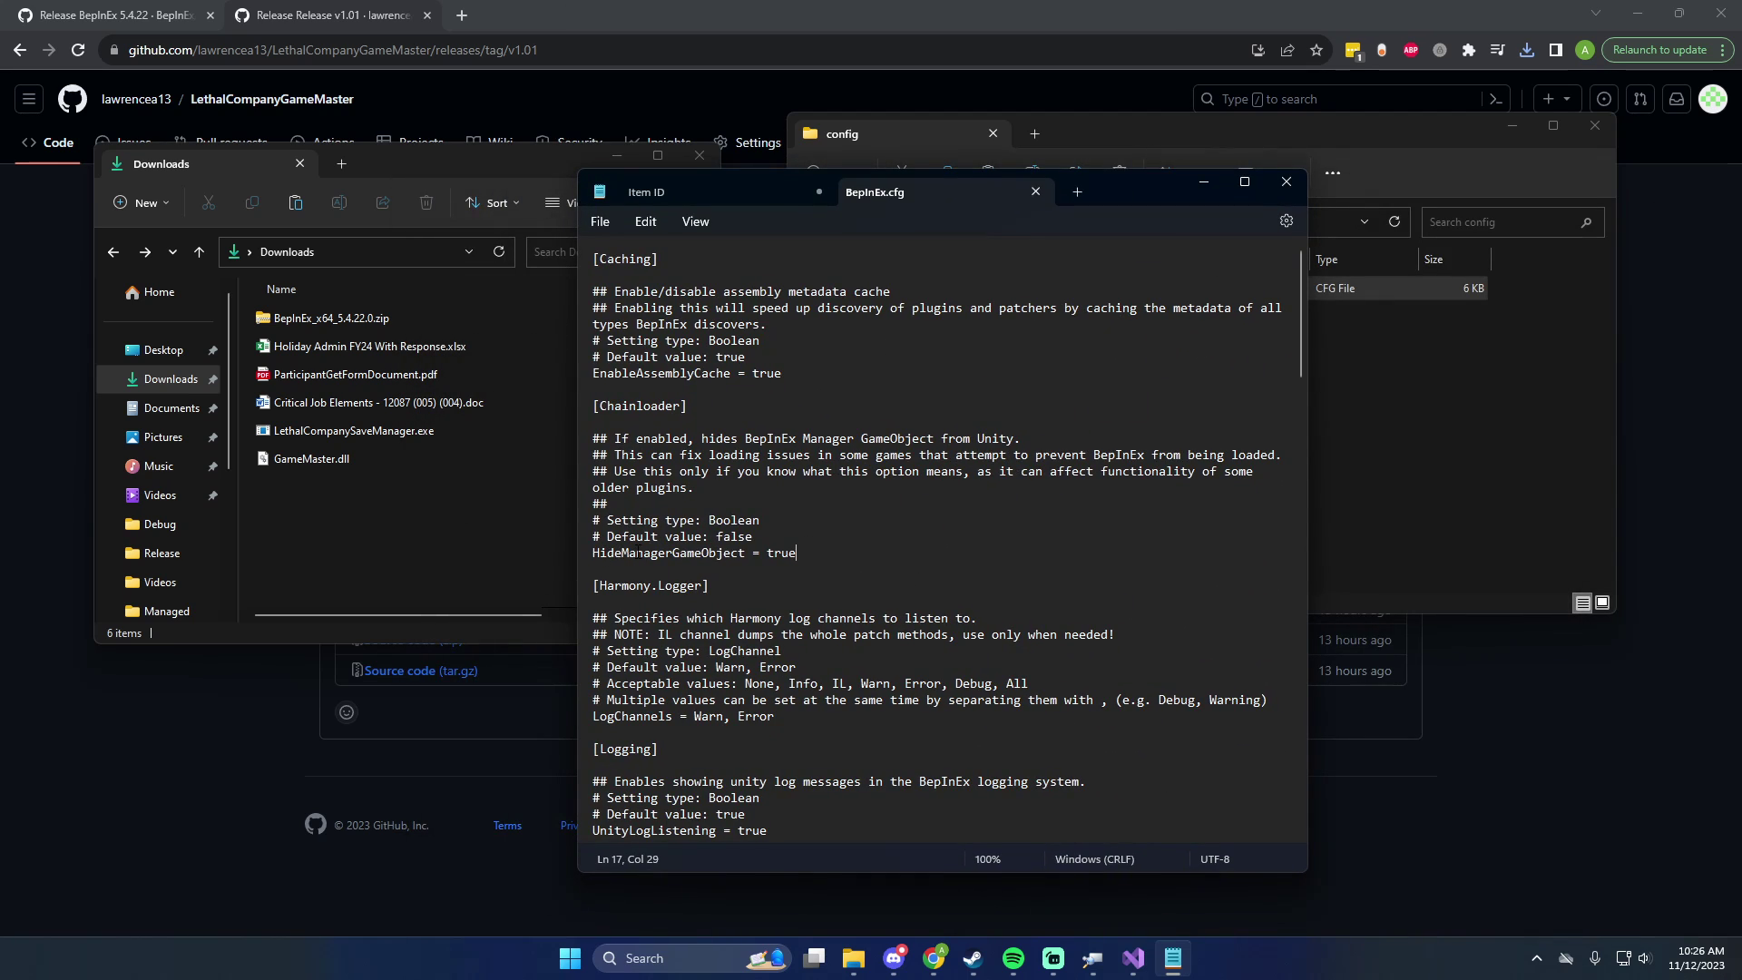
{"action": "scroll", "coordinate": [639, 554], "scroll_direction": "down", "scroll_amount": 3}
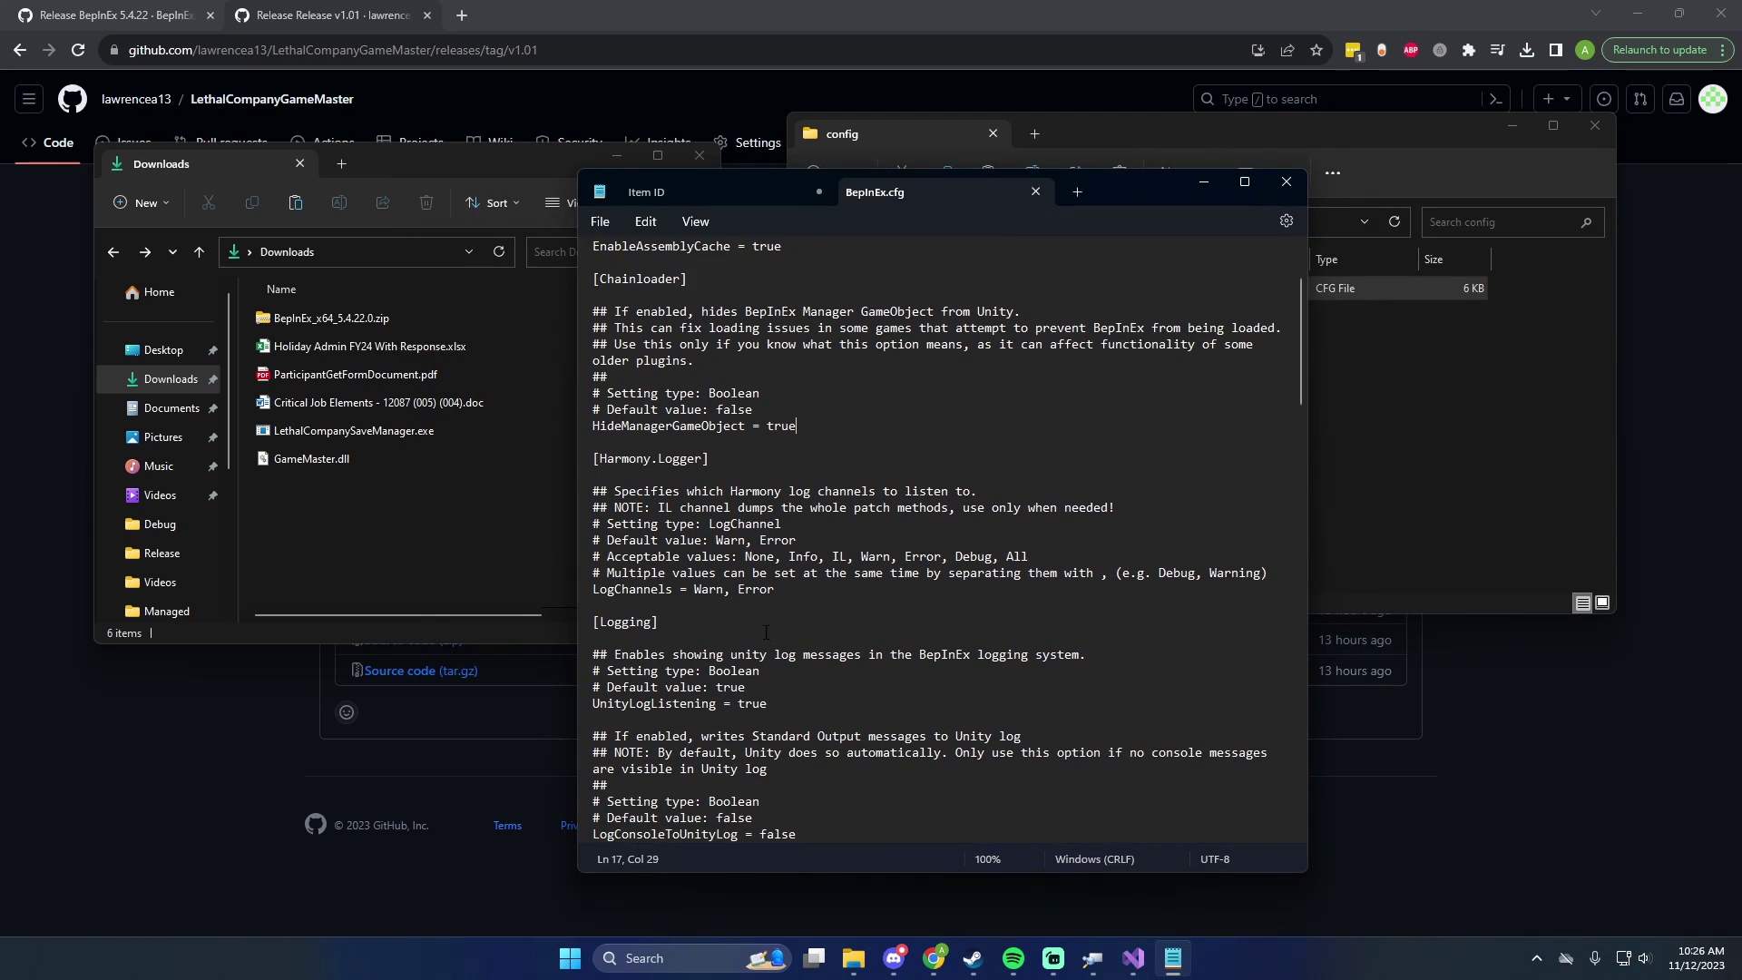
{"action": "scroll", "coordinate": [735, 618], "scroll_direction": "down", "scroll_amount": 2}
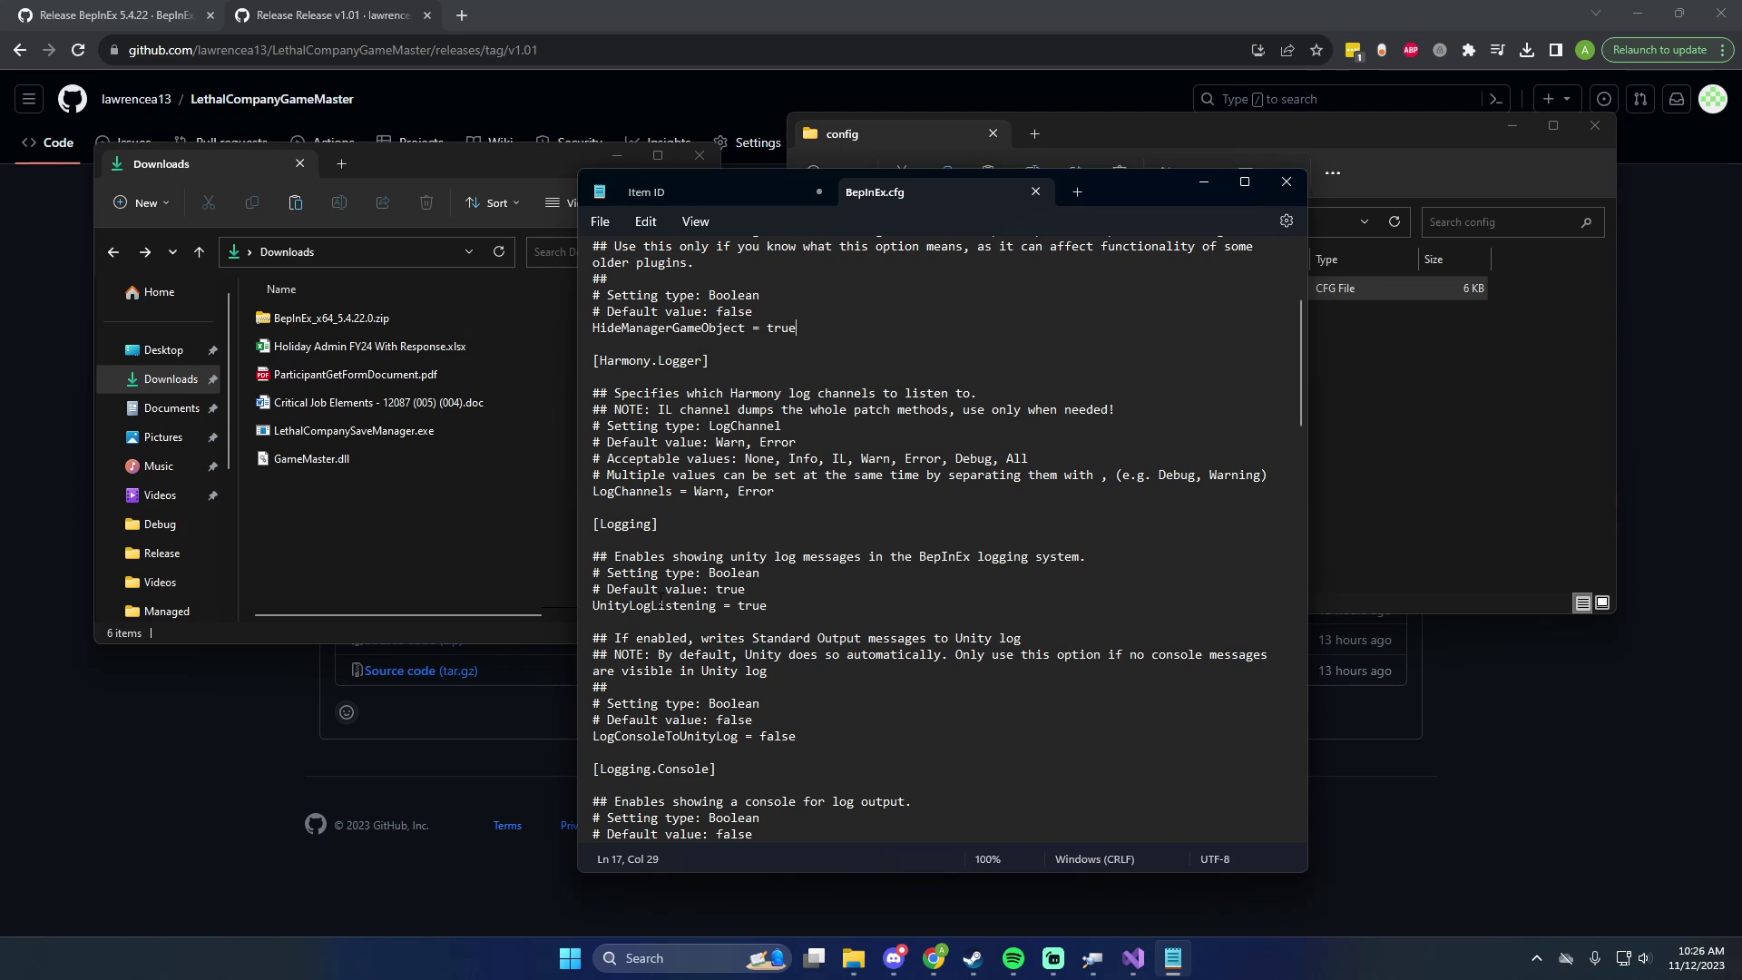
{"action": "scroll", "coordinate": [660, 601], "scroll_direction": "down", "scroll_amount": 1}
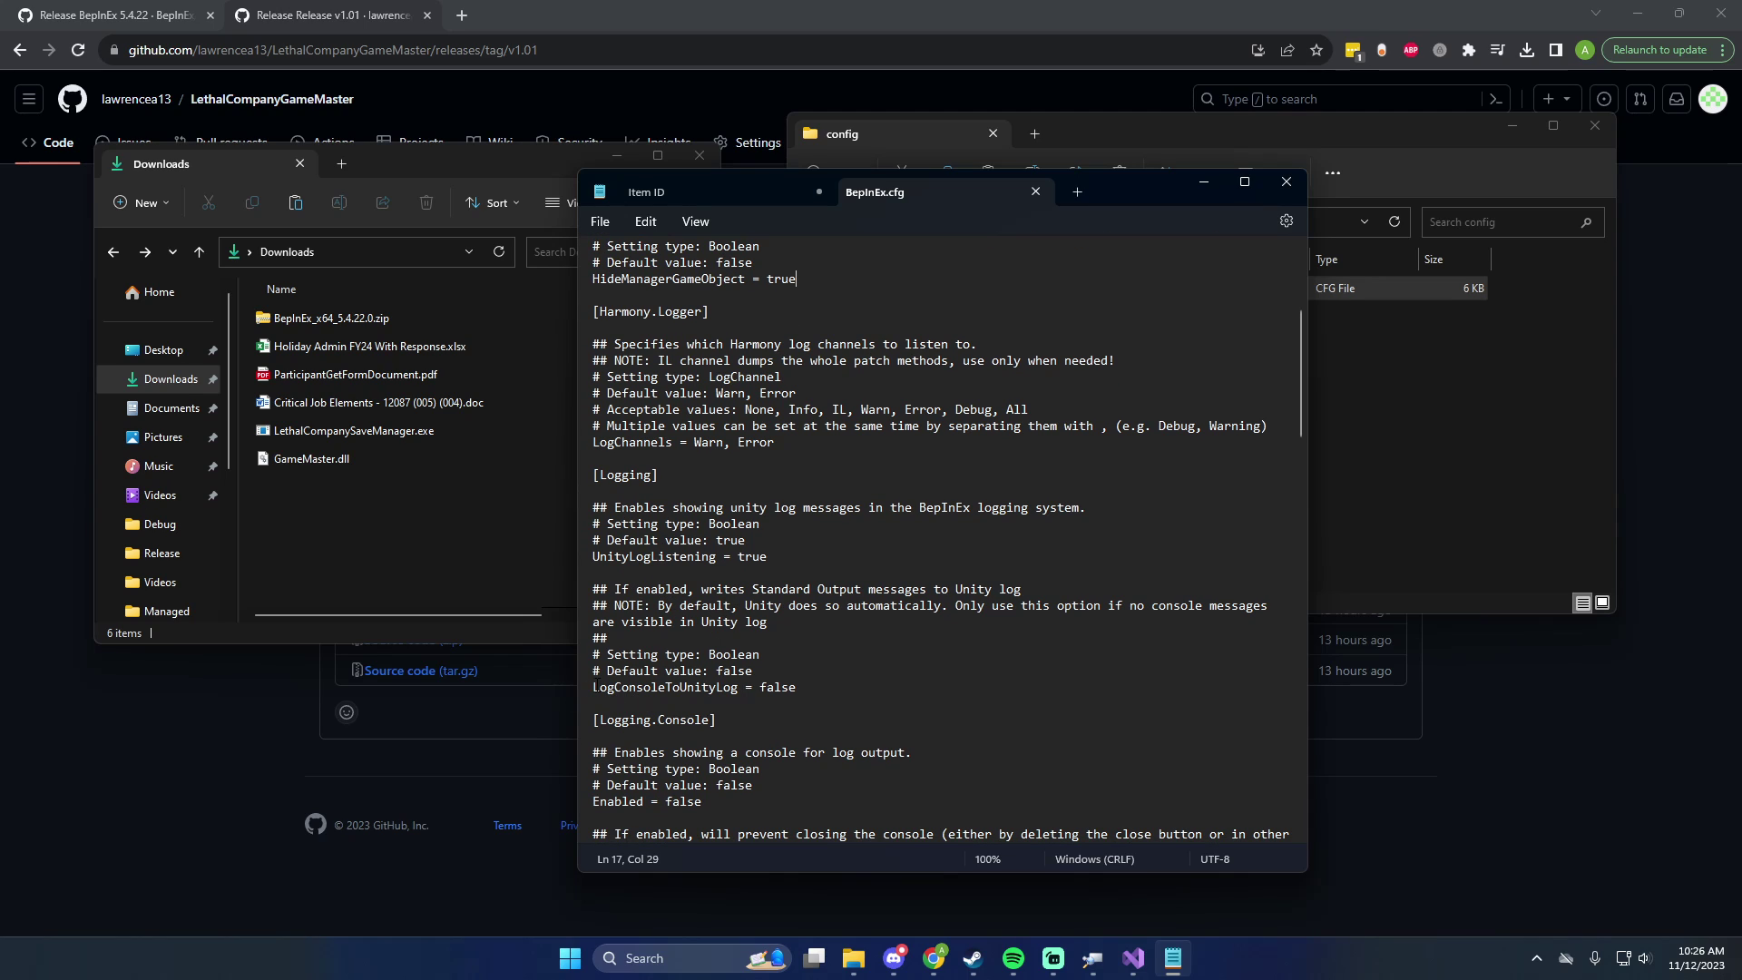
{"action": "scroll", "coordinate": [940, 539], "scroll_direction": "down", "scroll_amount": 2}
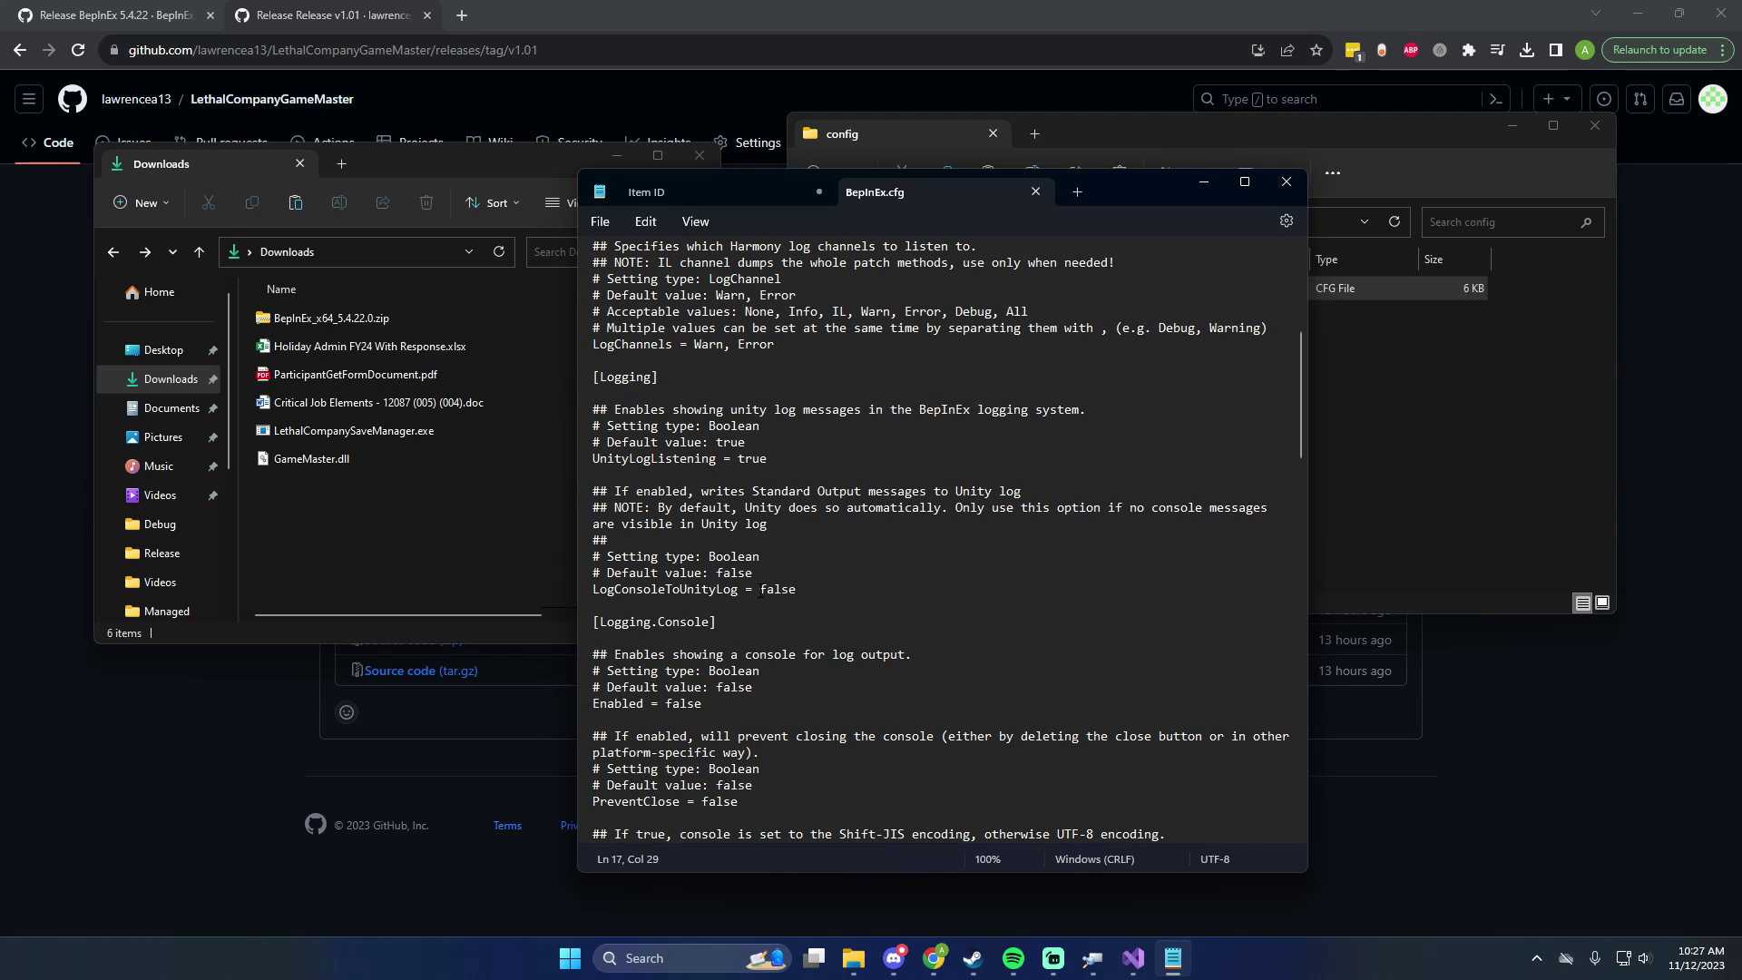
{"action": "left_click_drag", "start_coordinate": [1134, 210], "coordinate": [855, 225]}
- Read the startup lines in BepInEx's LogOutput.log, then close the log
{"action": "left_click", "coordinate": [1172, 381]}
{"action": "left_click", "coordinate": [1209, 222]}
{"action": "double_click", "coordinate": [1008, 429]}
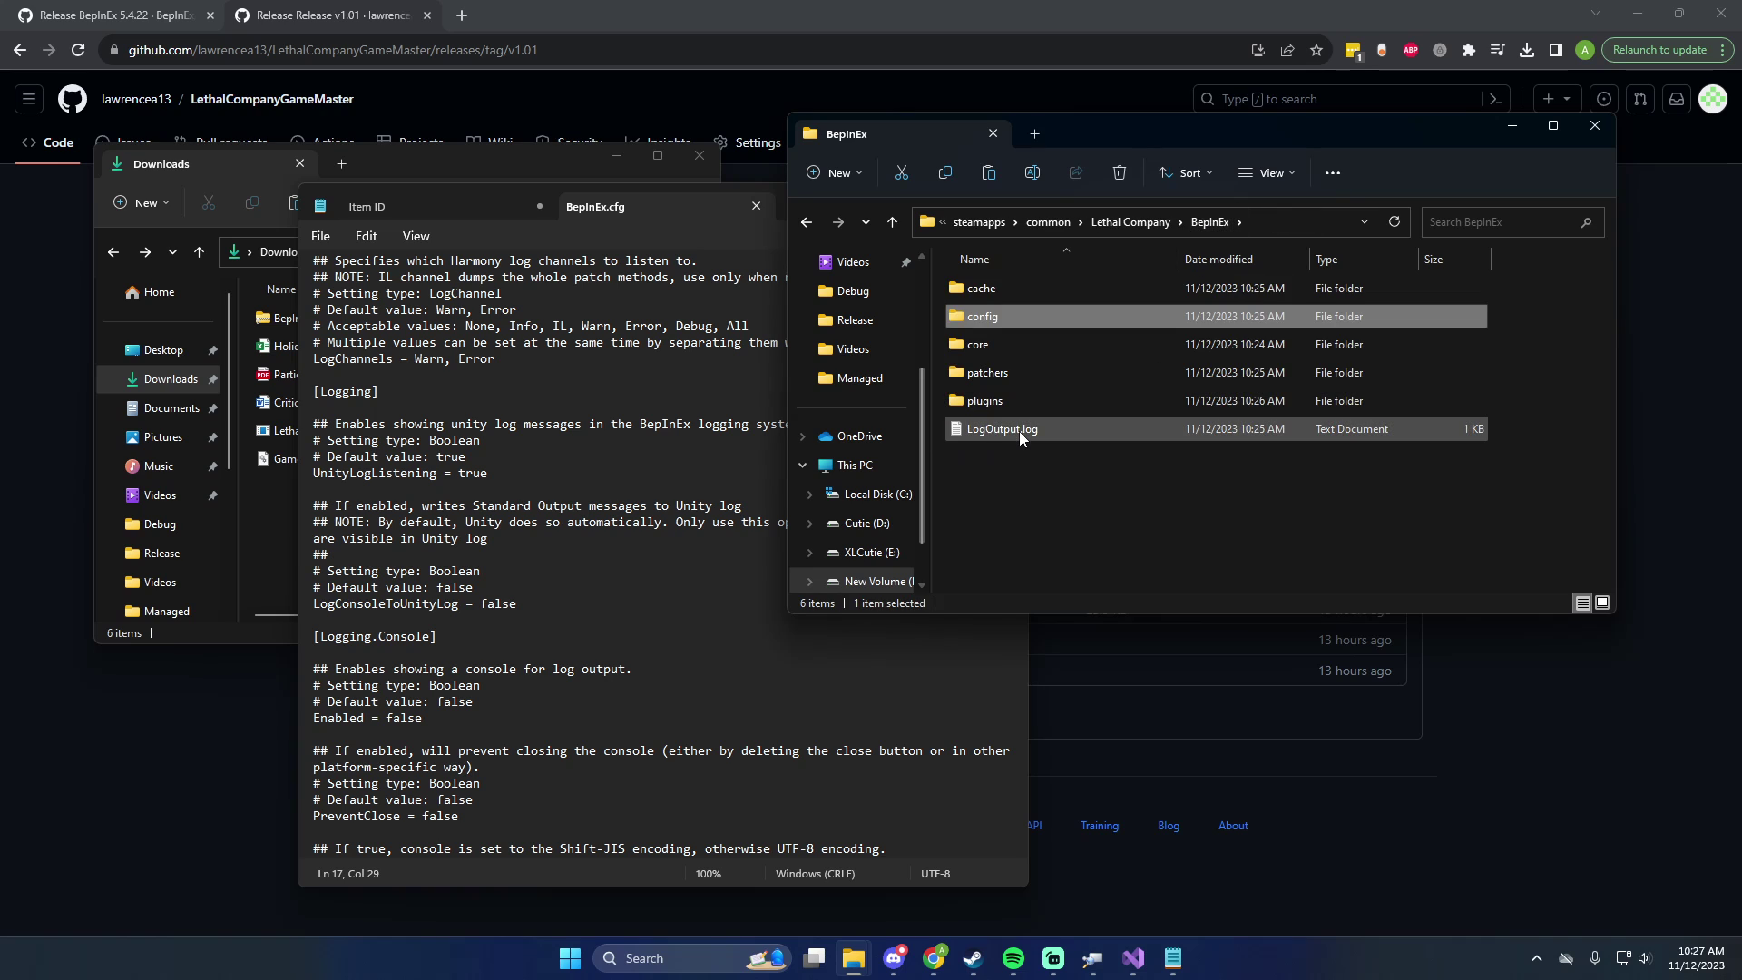
{"action": "left_click_drag", "start_coordinate": [732, 524], "coordinate": [317, 289]}
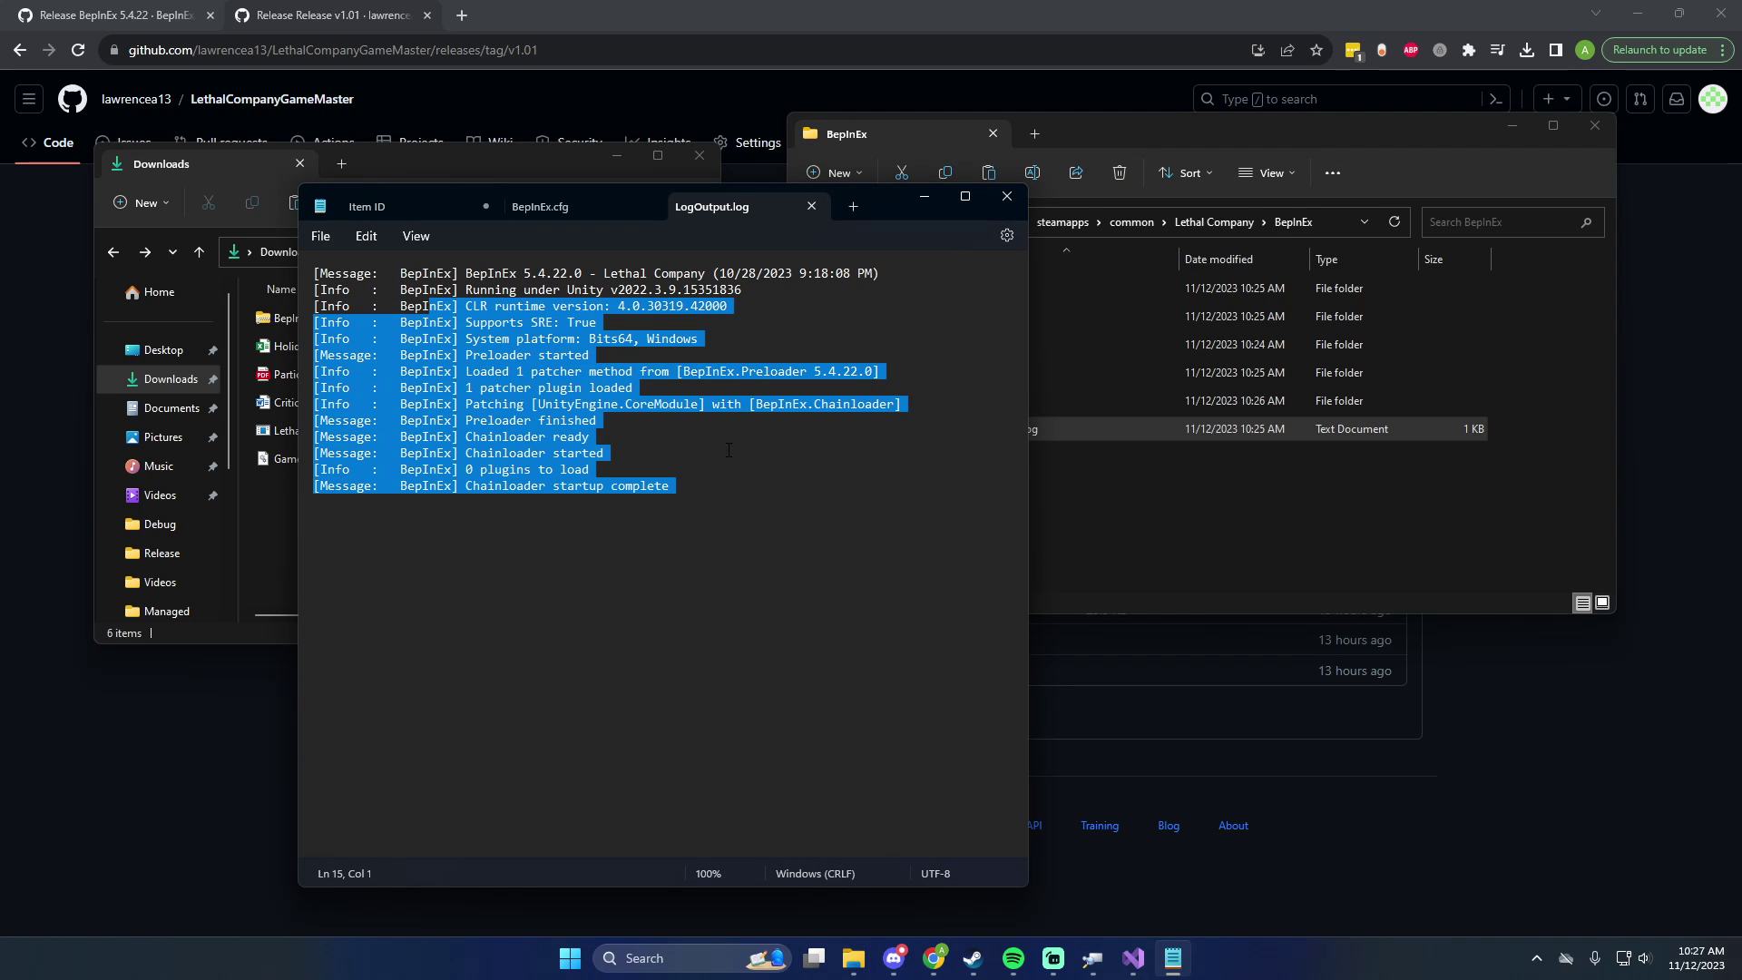
{"action": "left_click", "coordinate": [690, 454]}
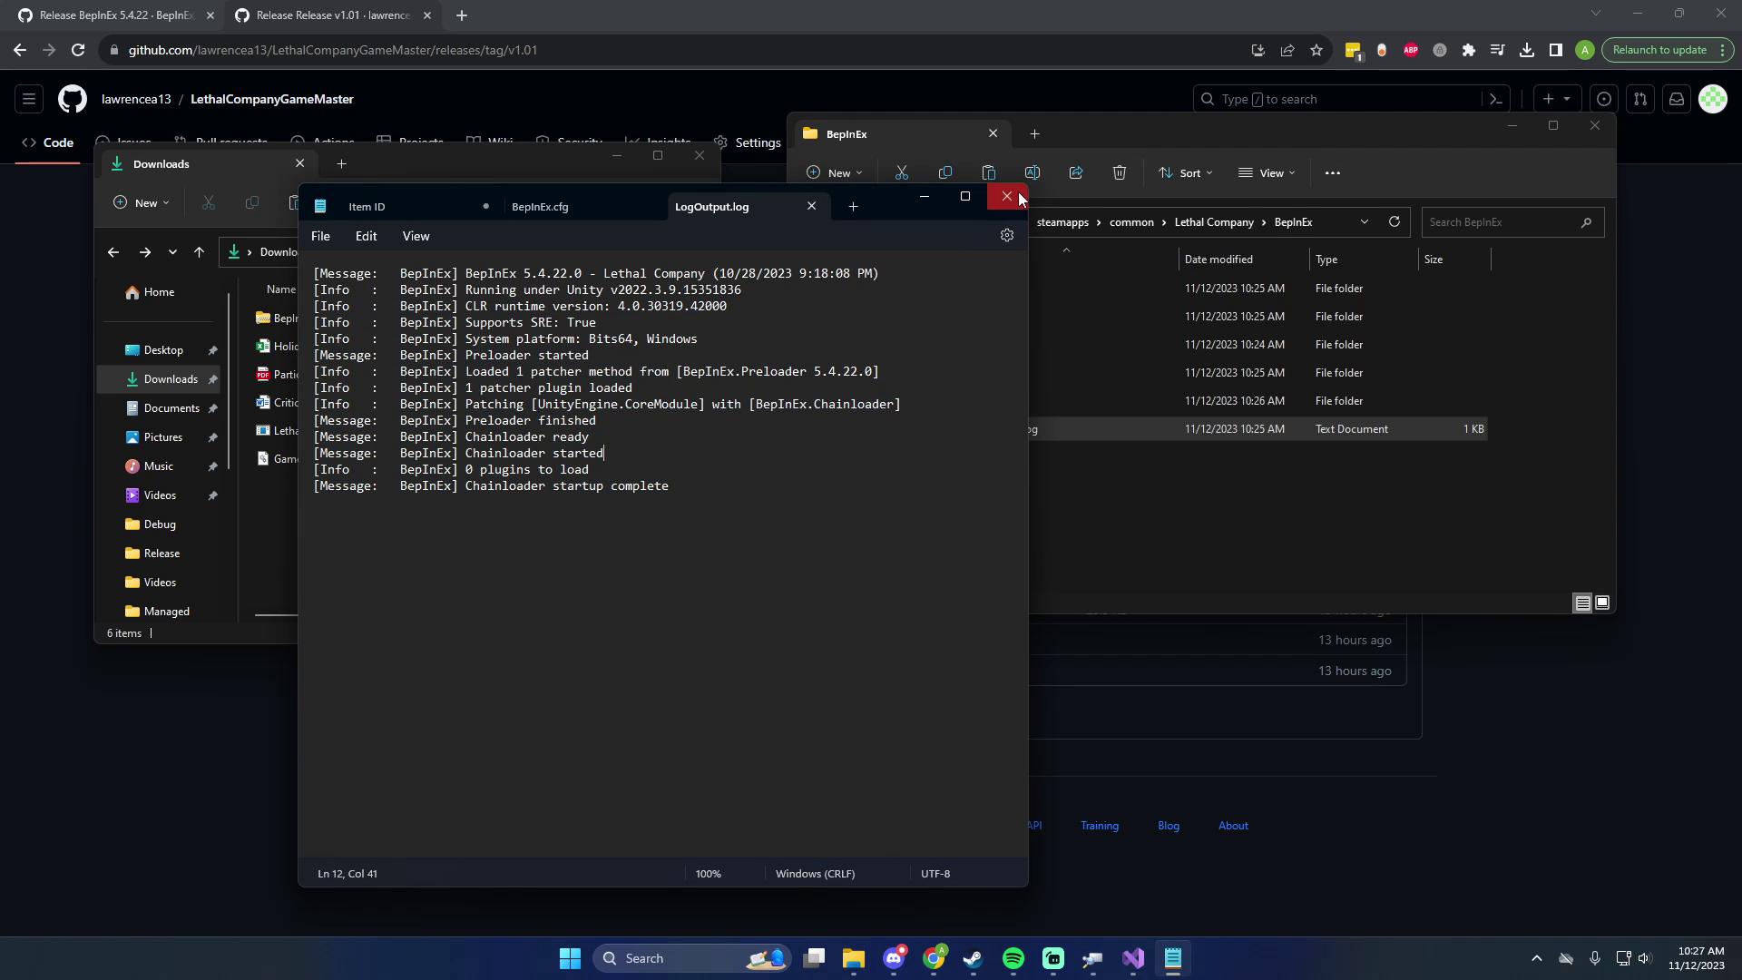
{"action": "left_click", "coordinate": [810, 208]}
{"action": "left_click", "coordinate": [924, 196]}
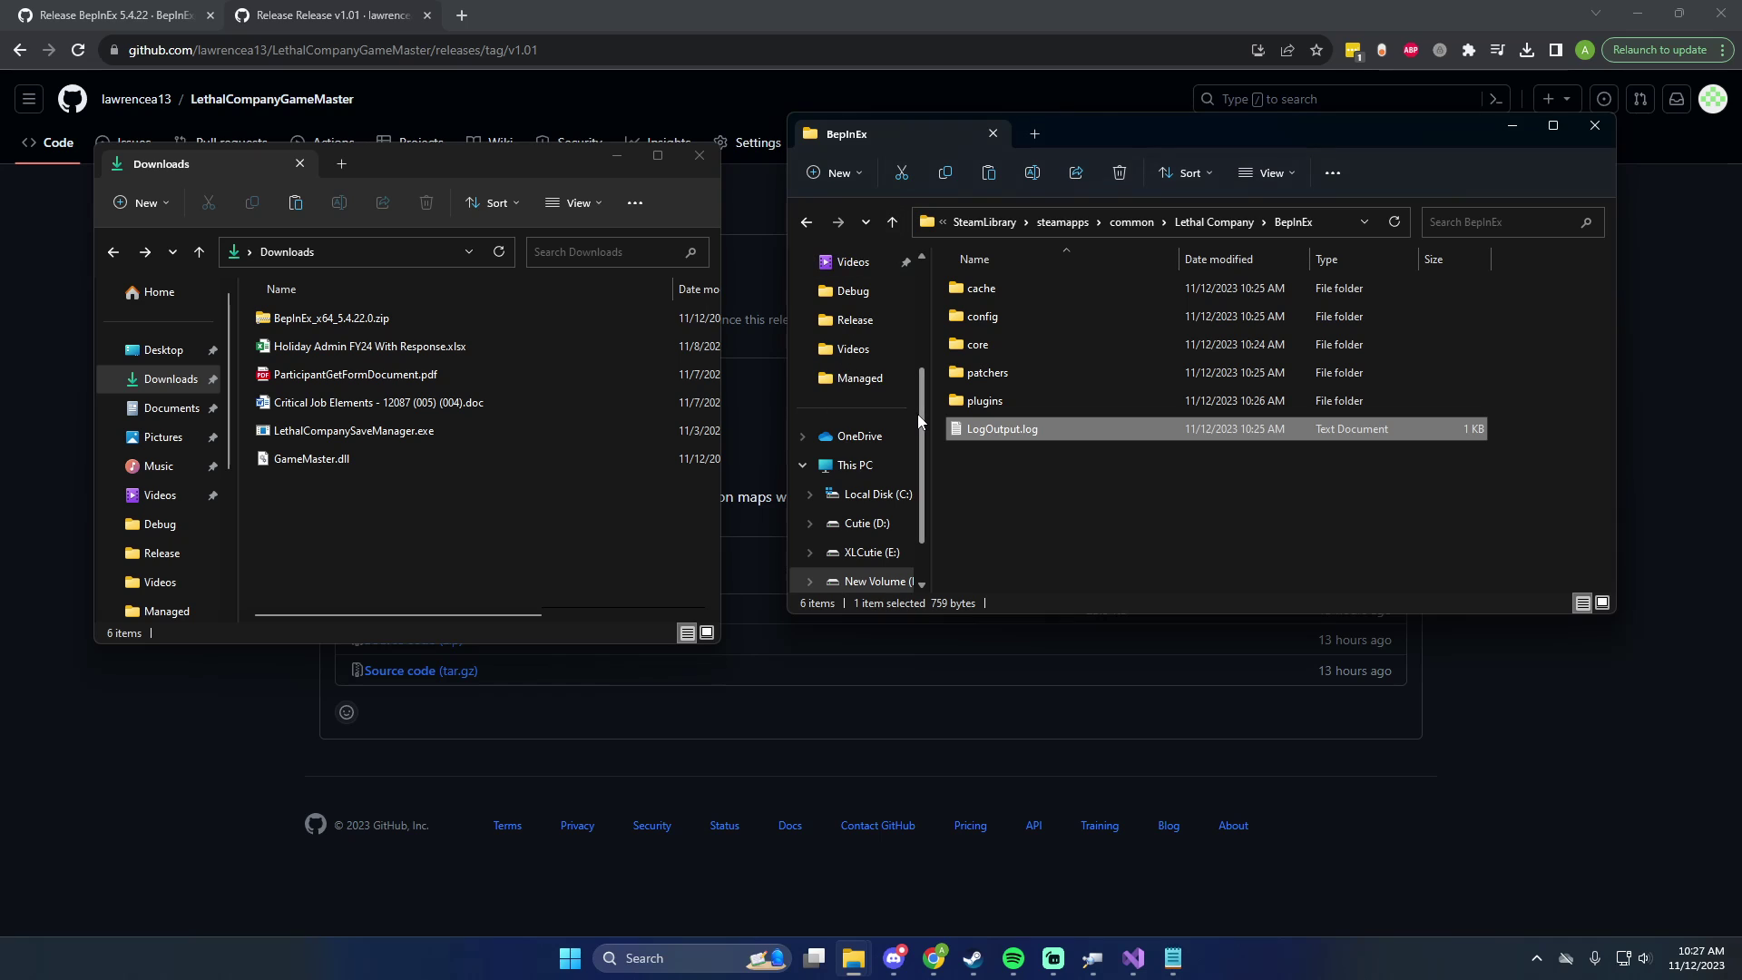
- In BepInEx.cfg, change Enabled under [Logging.Console] from false to true
{"action": "left_click", "coordinate": [1173, 959]}
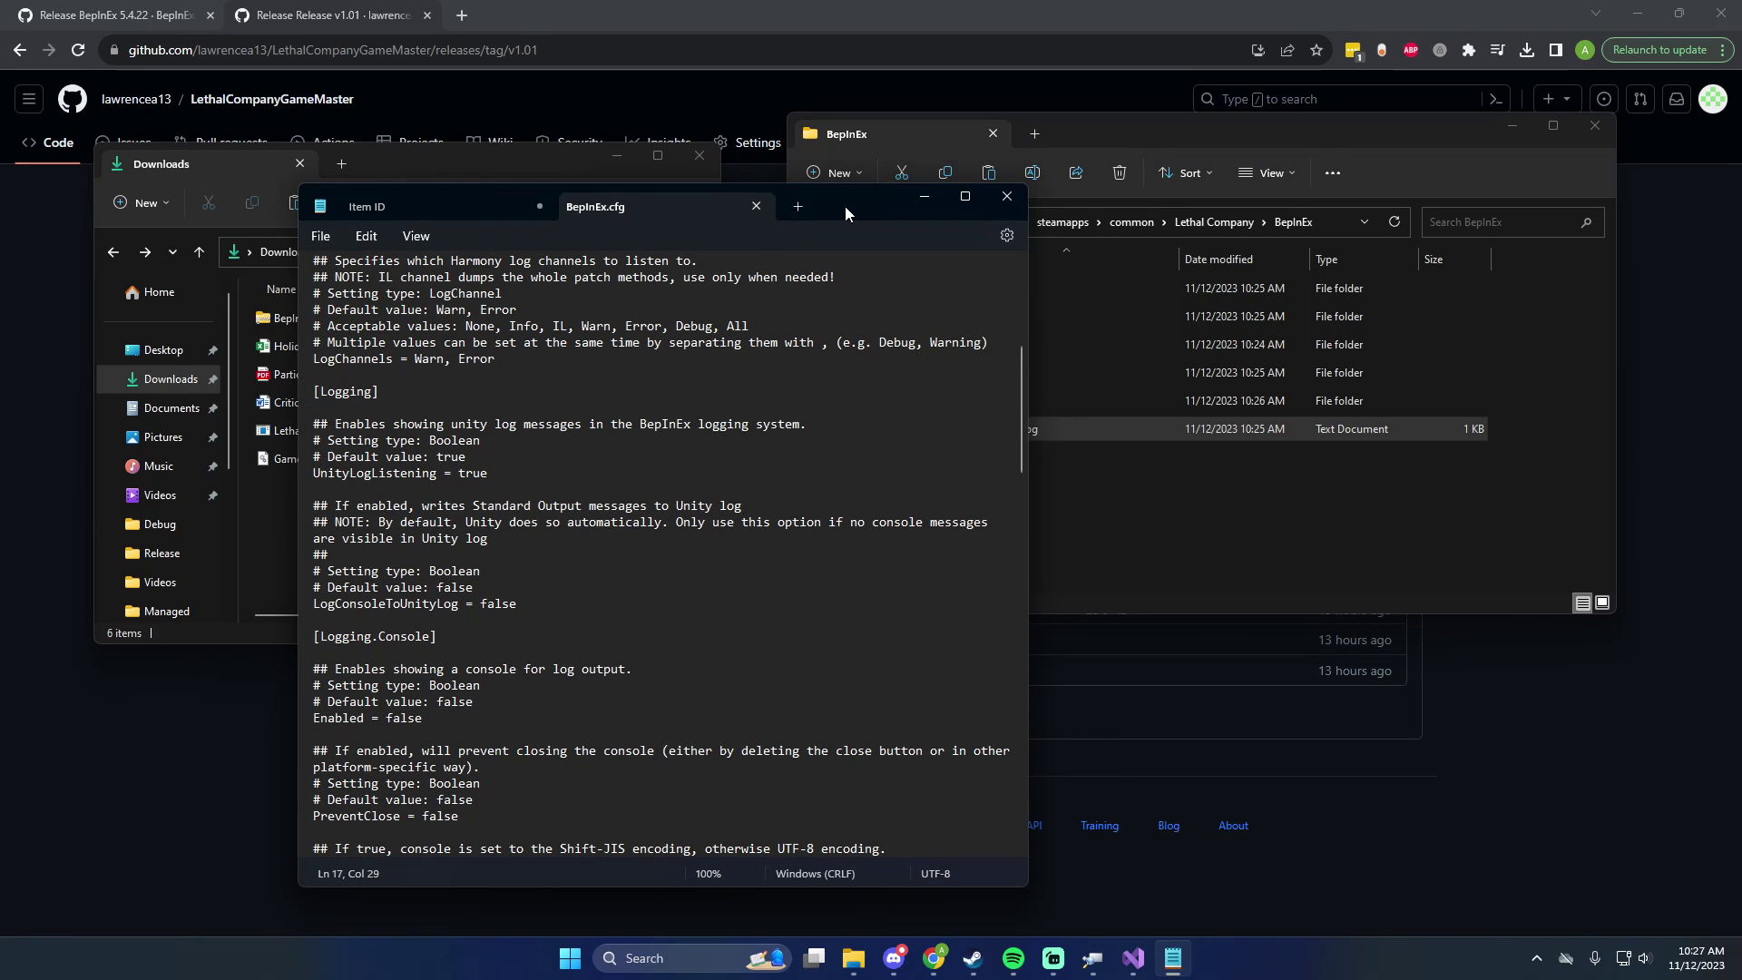
{"action": "left_click_drag", "start_coordinate": [846, 205], "coordinate": [950, 144]}
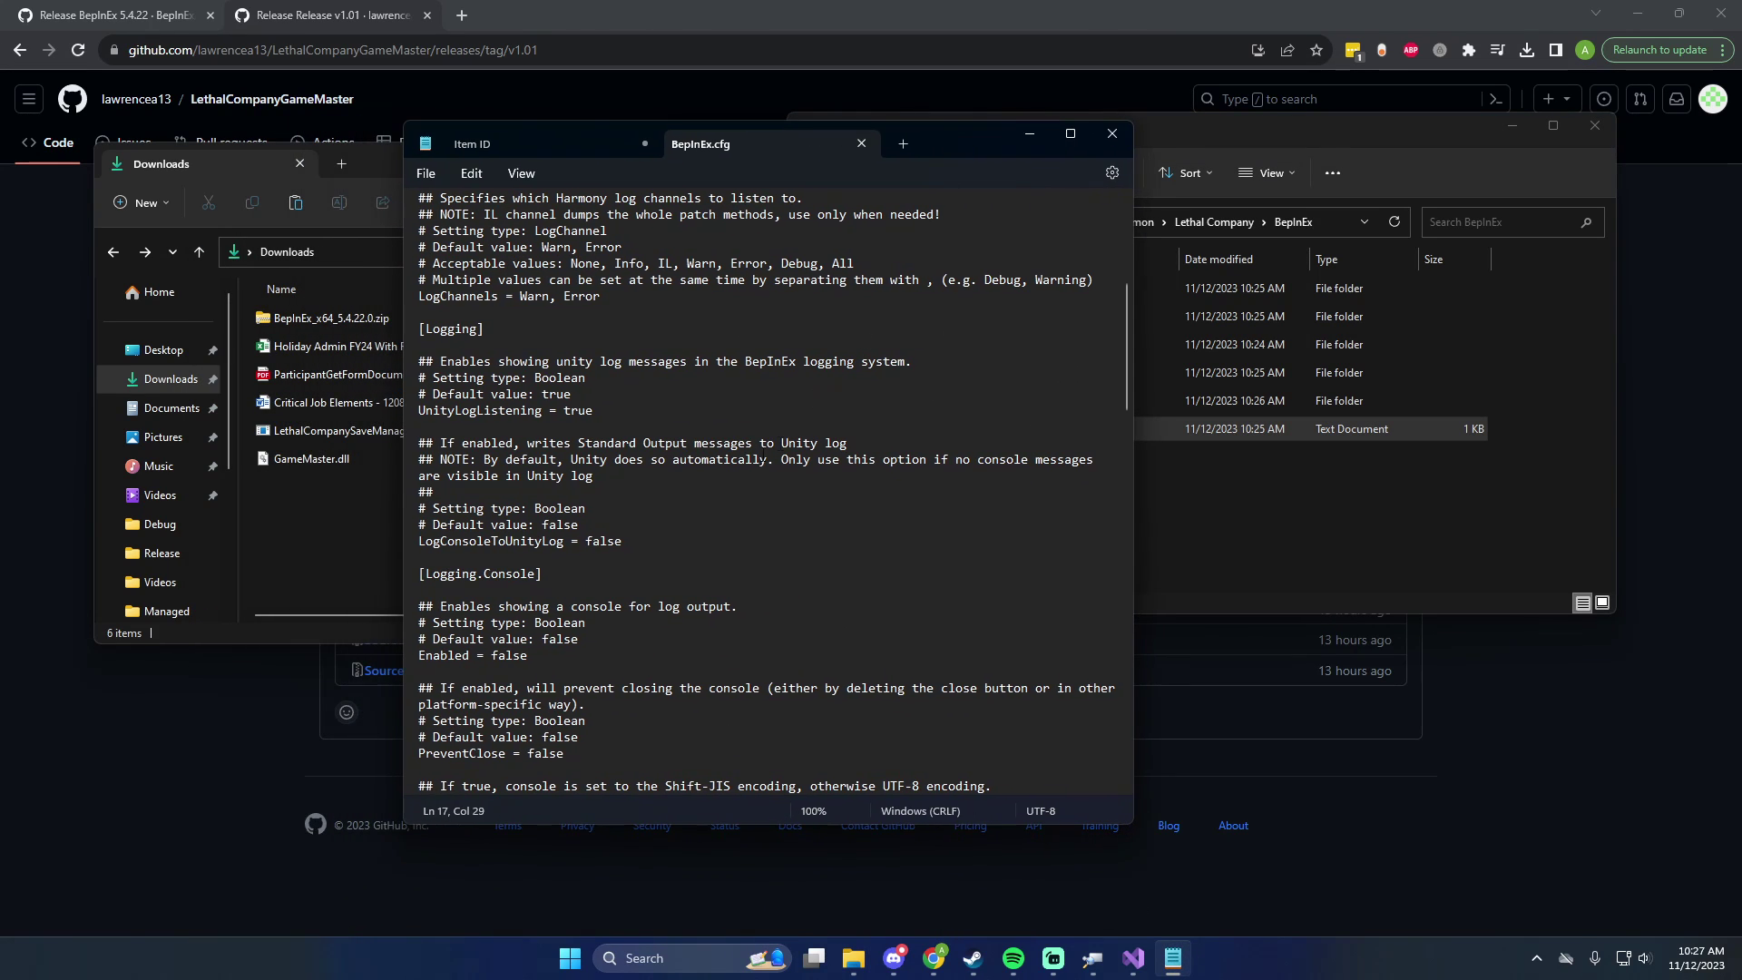
{"action": "double_click", "coordinate": [513, 655]}
{"action": "type", "text": "true"}
- Launch Lethal Company from Steam, confirm the console shows GameMaster 1.0.0.0 loaded, then close it
{"action": "left_click", "coordinate": [972, 959]}
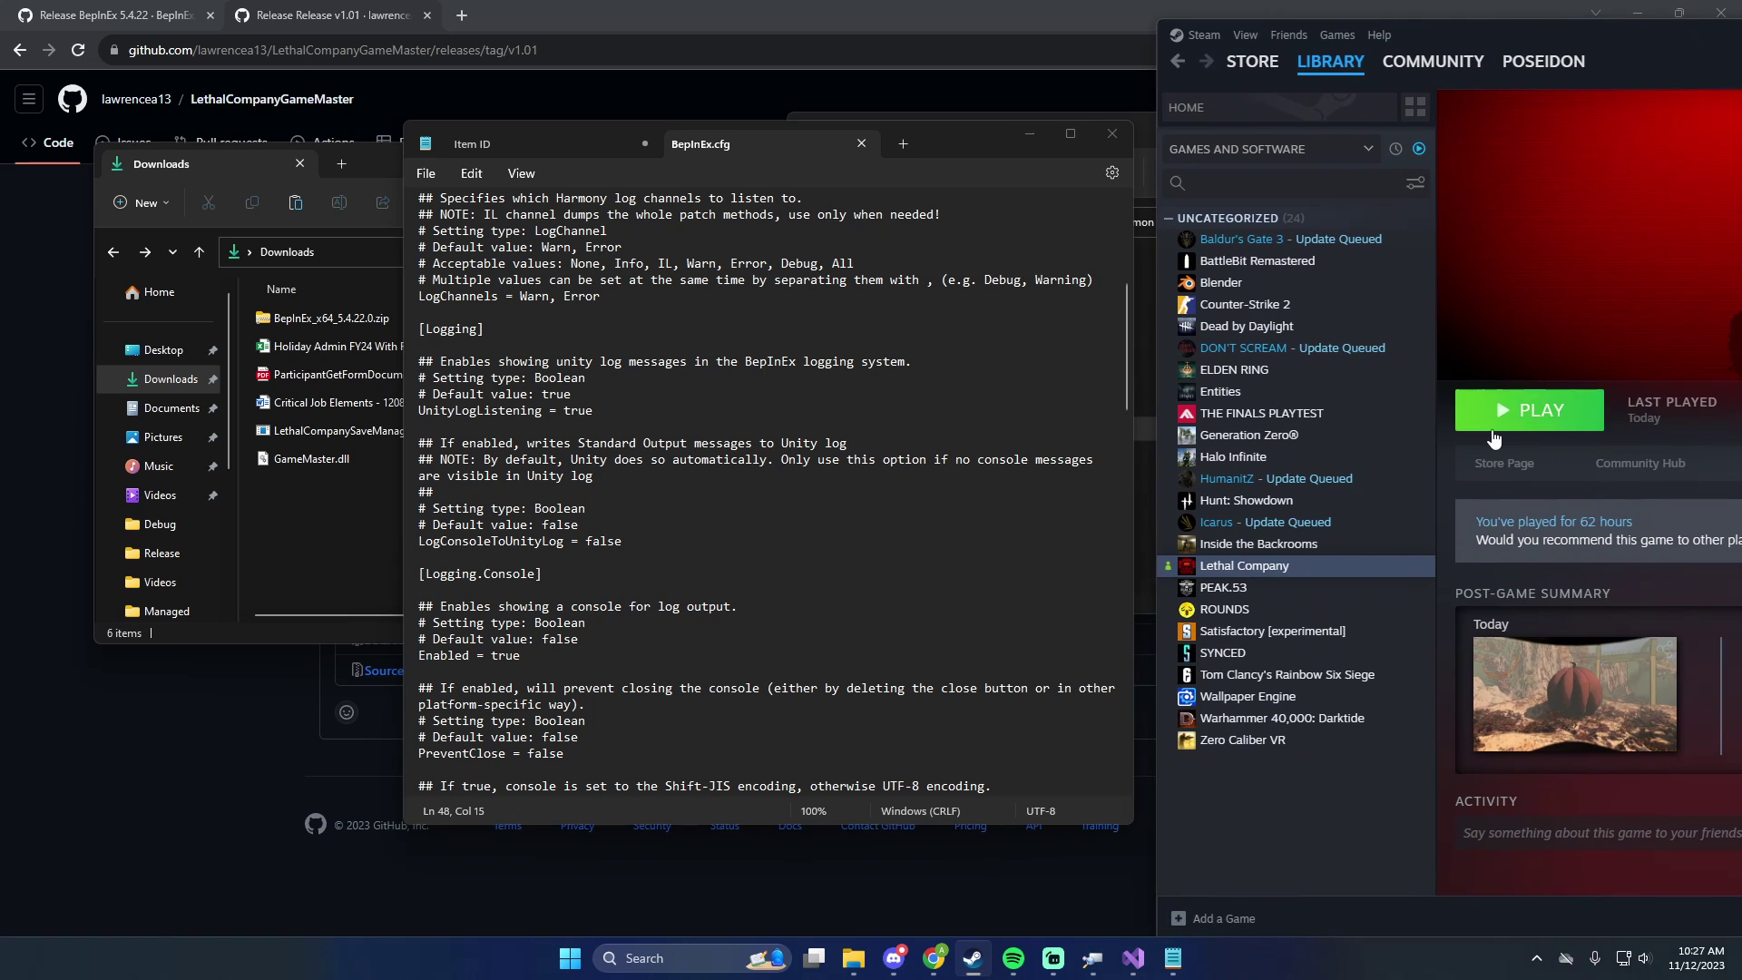
{"action": "left_click", "coordinate": [1529, 410]}
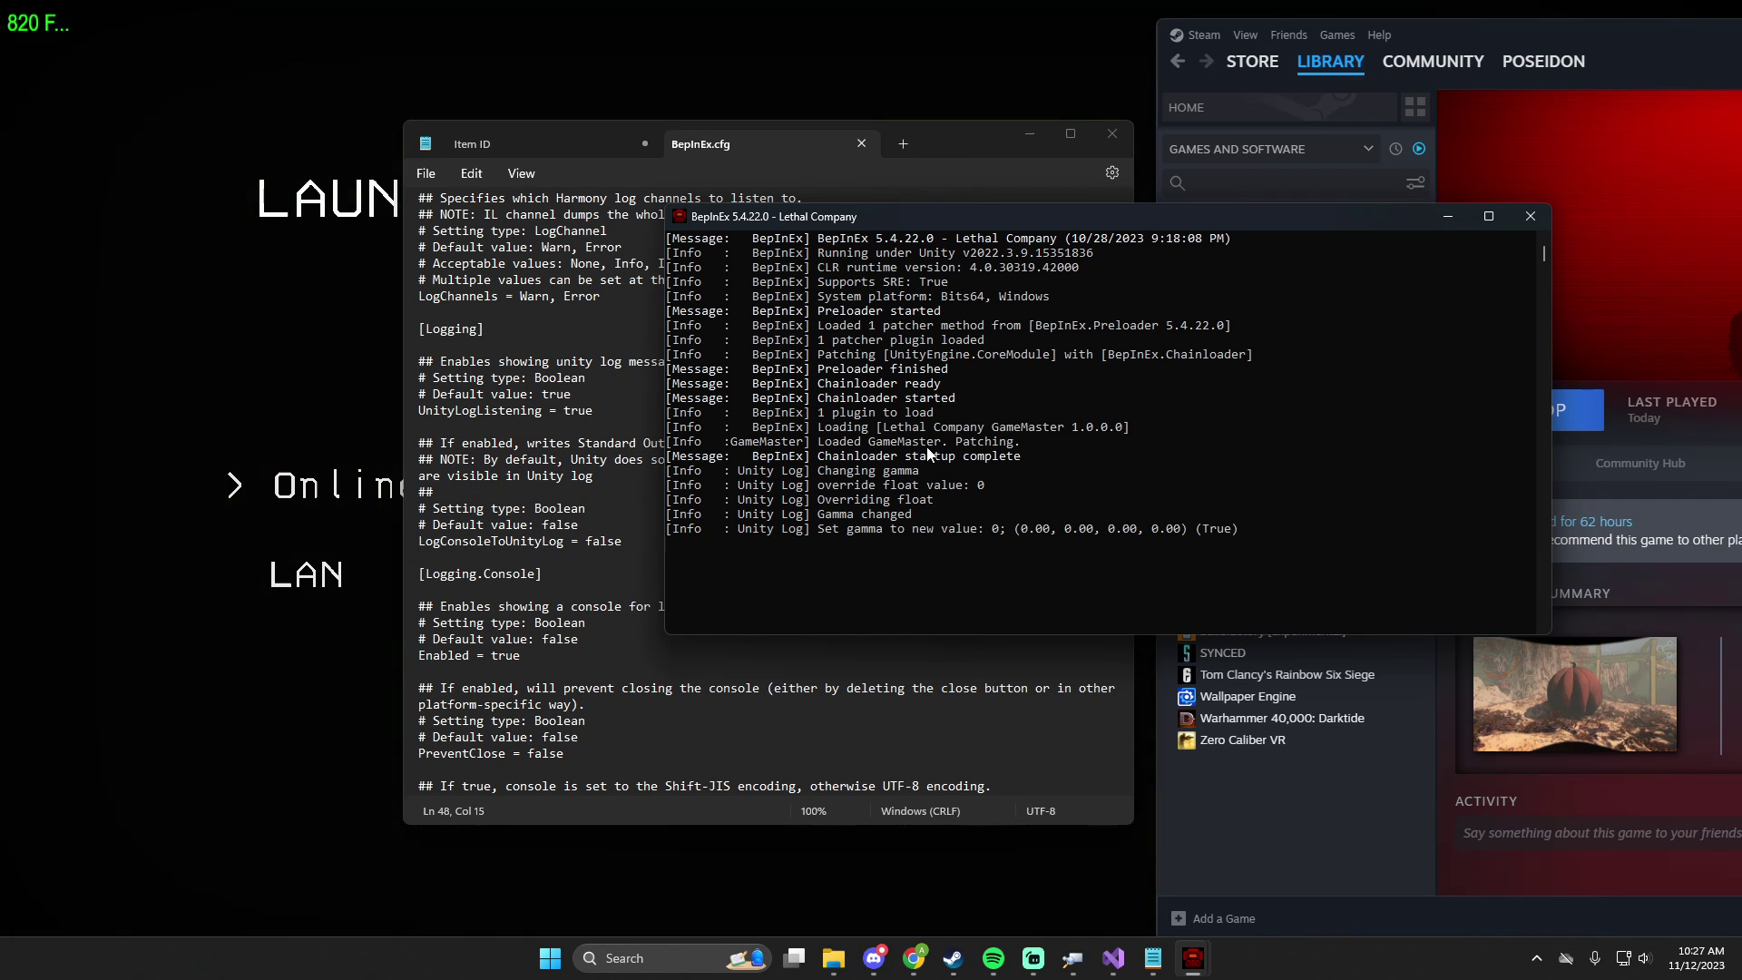
{"action": "left_click_drag", "start_coordinate": [814, 410], "coordinate": [939, 414]}
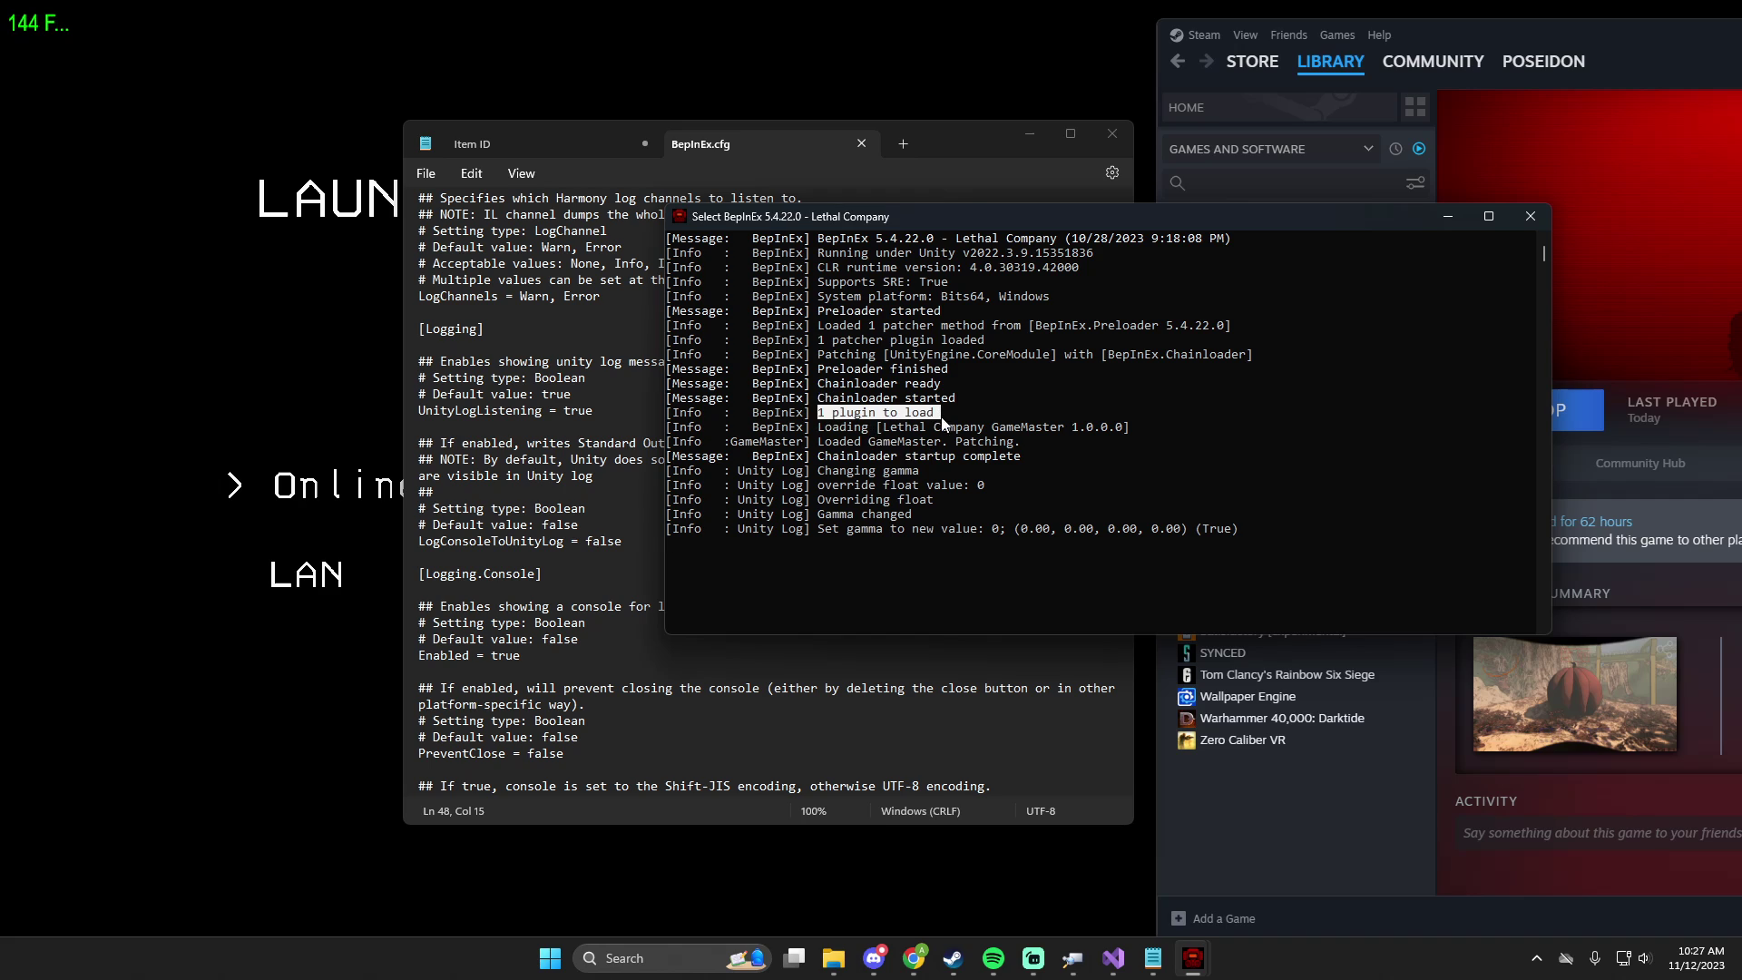
{"action": "left_click_drag", "start_coordinate": [832, 441], "coordinate": [1136, 442]}
{"action": "left_click", "coordinate": [1141, 454]}
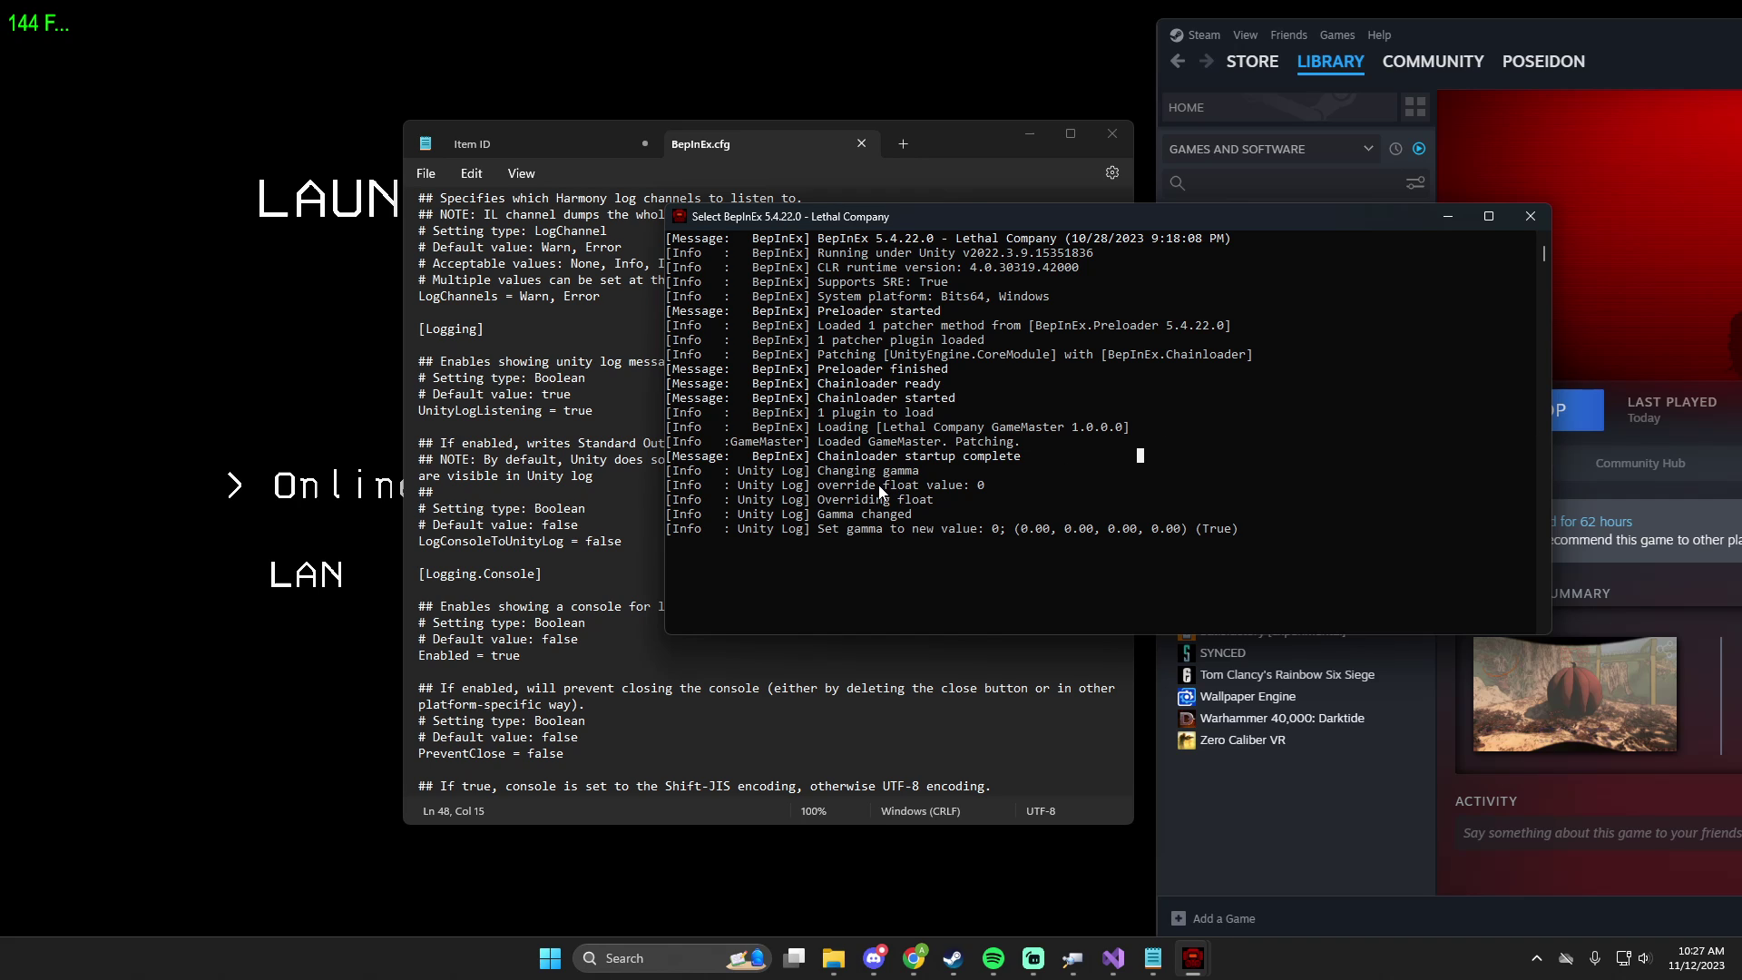
{"action": "left_click", "coordinate": [1537, 220]}
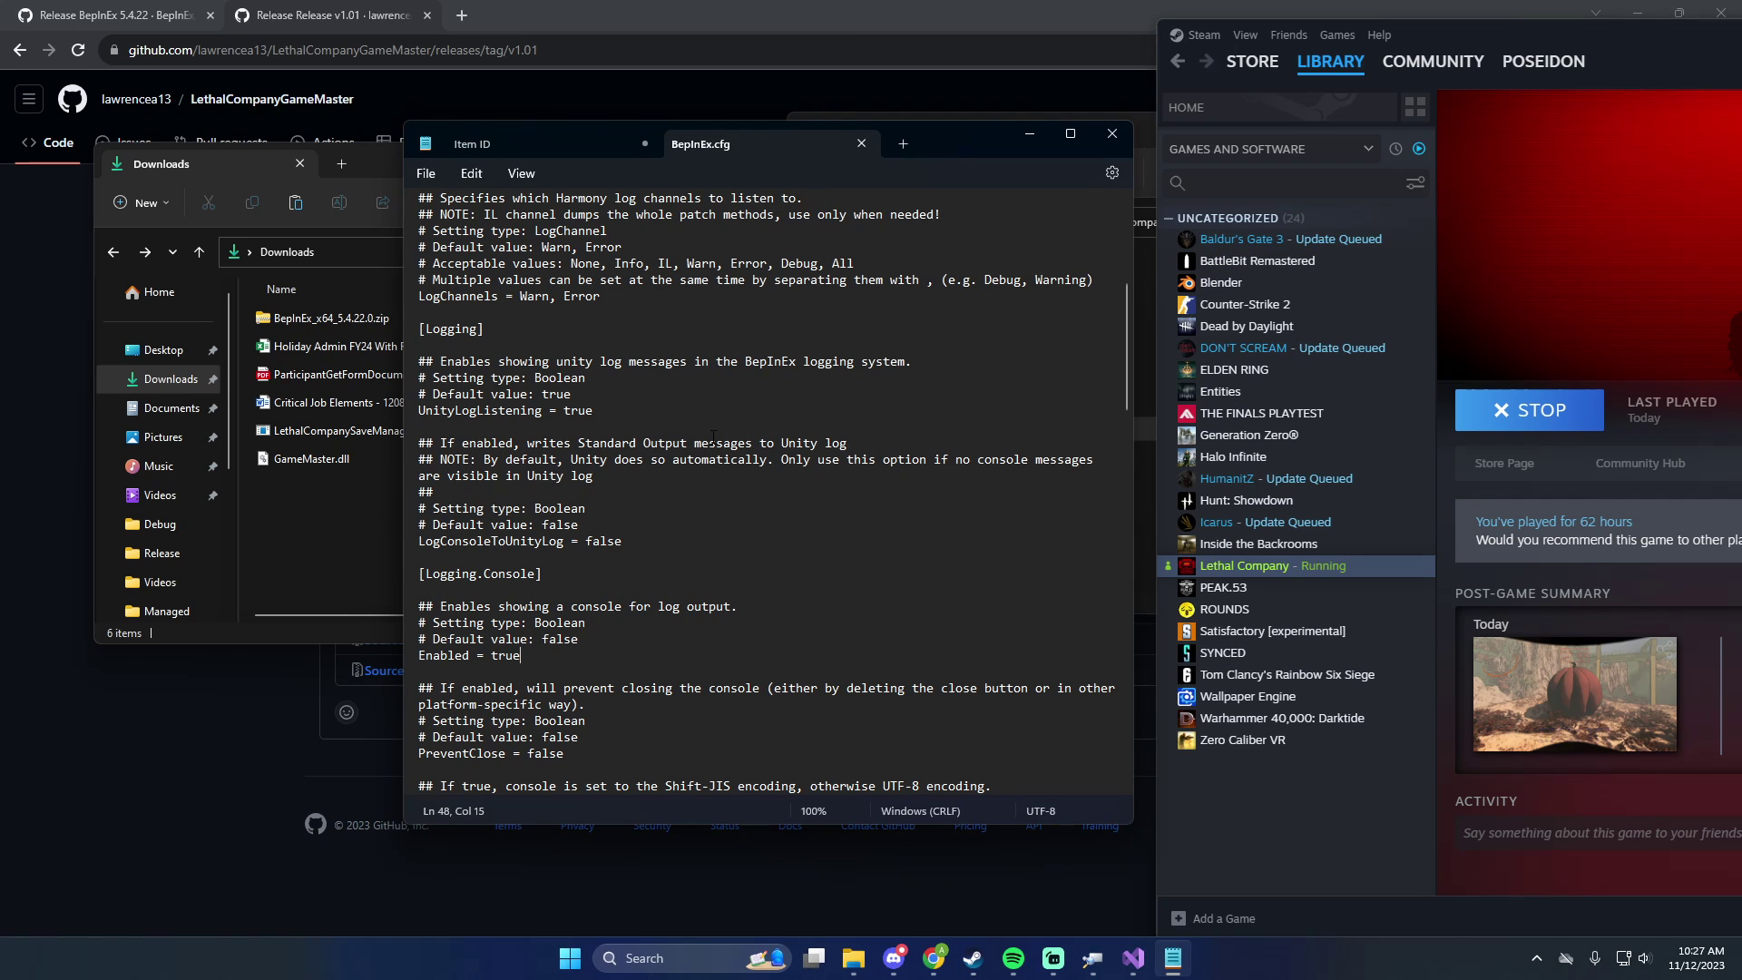
- Revert console Enabled to false, relaunch Lethal Company, and bring back the BepInEx folder window
{"action": "key", "text": "BackSpace"}
{"action": "key", "text": "BackSpace"}
{"action": "key", "text": "BackSpace"}
{"action": "key", "text": "BackSpace"}
{"action": "type", "text": "fals"}
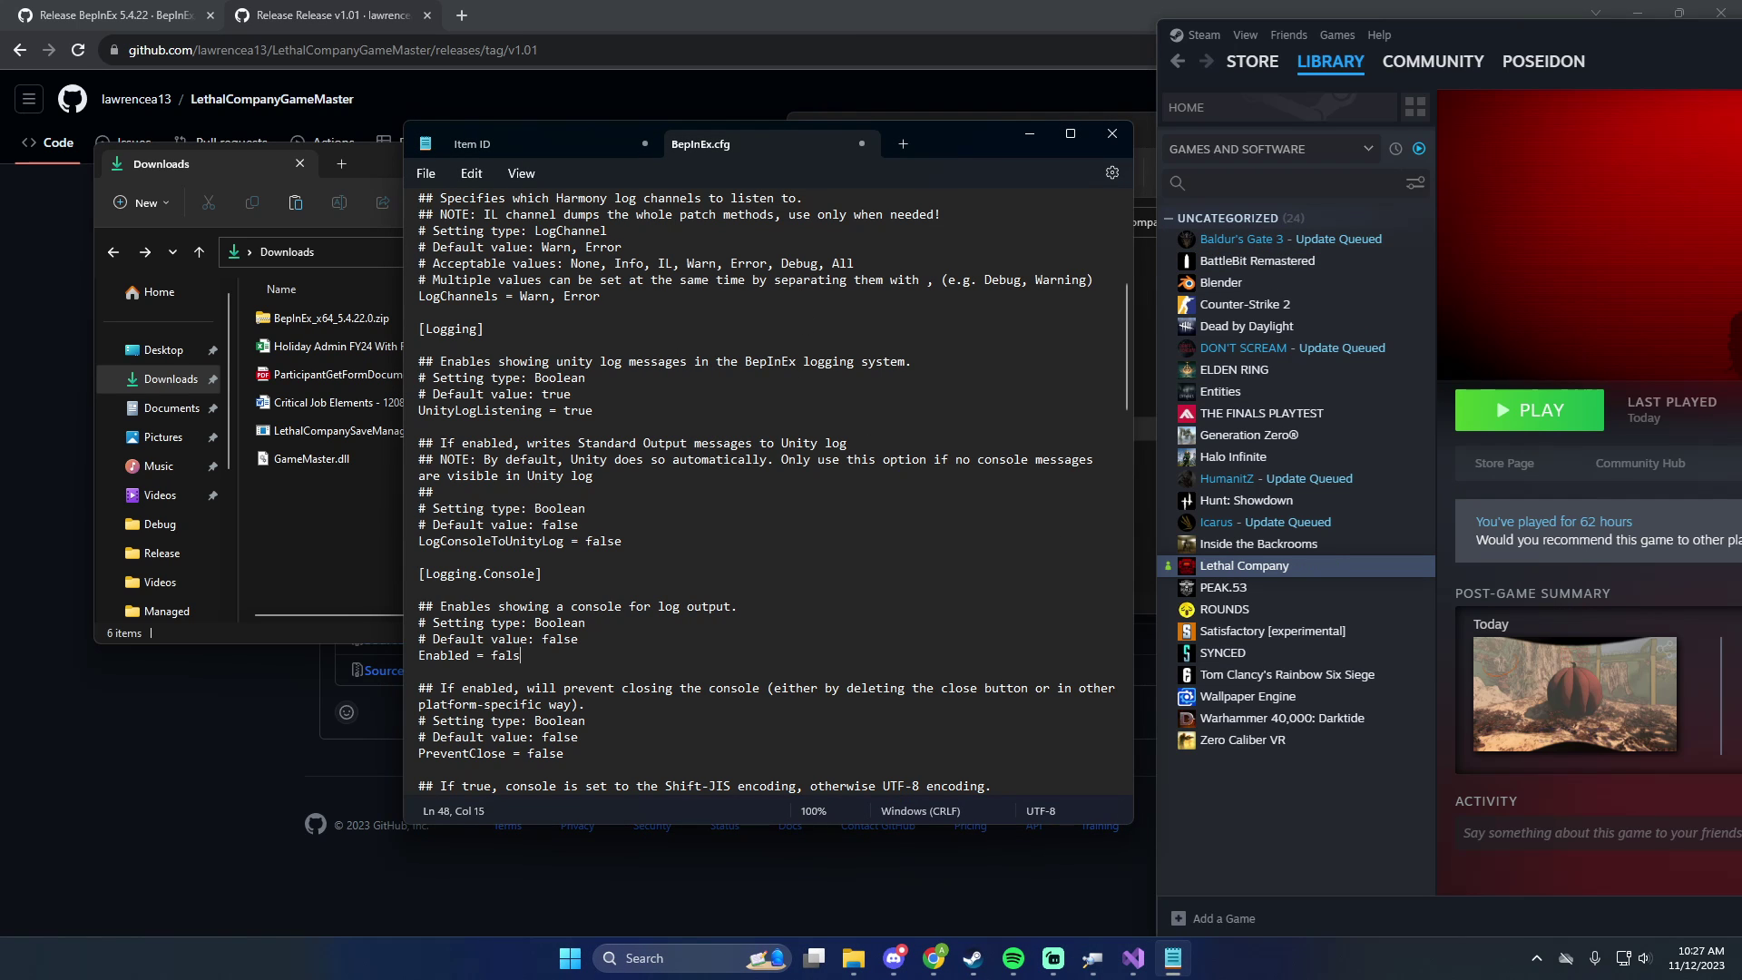
{"action": "left_click", "coordinate": [1514, 406]}
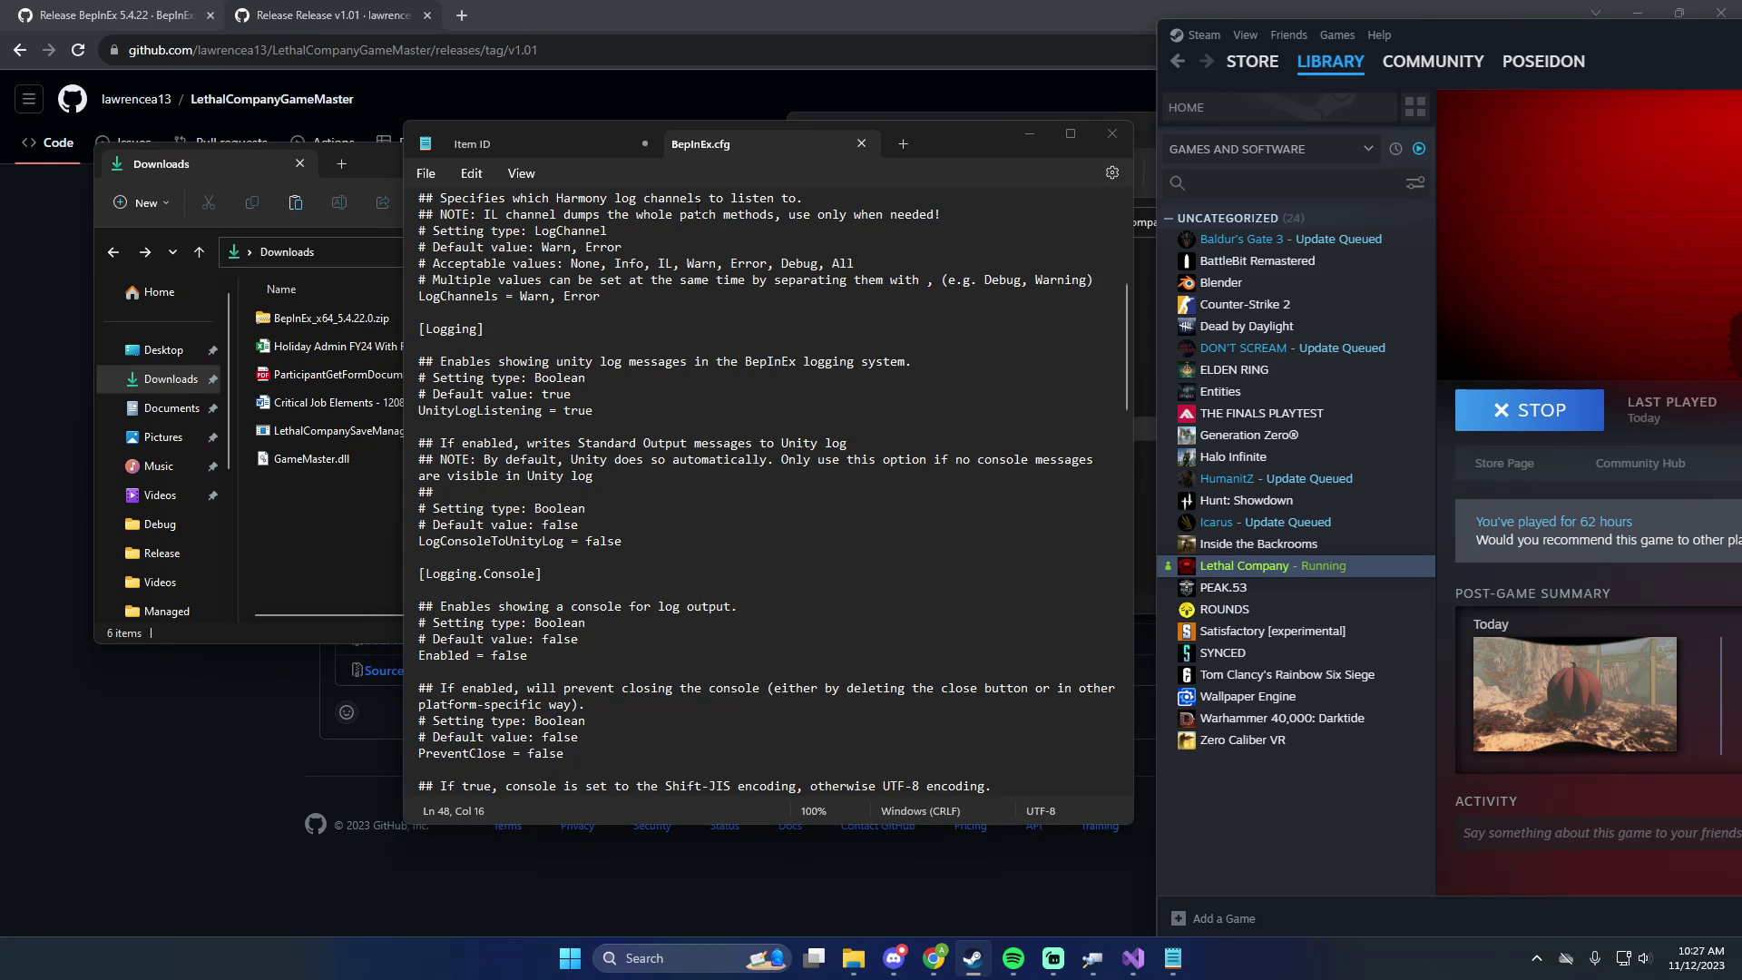
{"action": "left_click", "coordinate": [338, 544]}
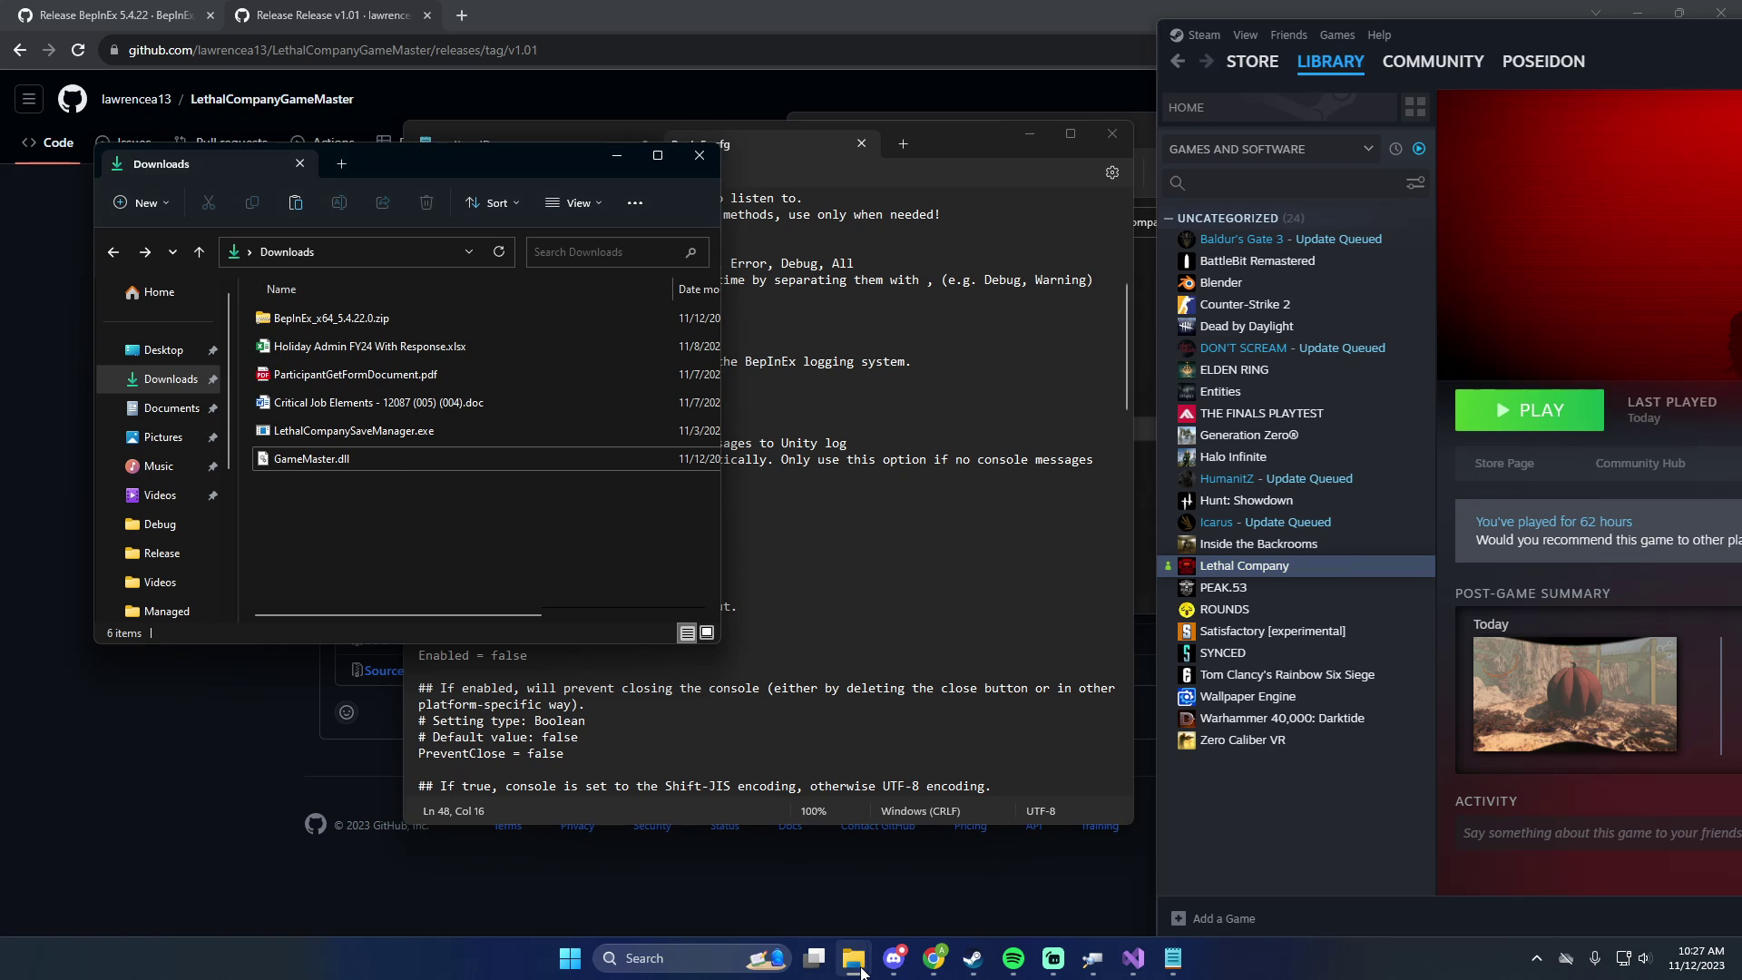
- Open the new LogOutput.log and review the GameMaster loading lines
{"action": "mouse_move", "coordinate": [860, 969]}
{"action": "left_click", "coordinate": [890, 837]}
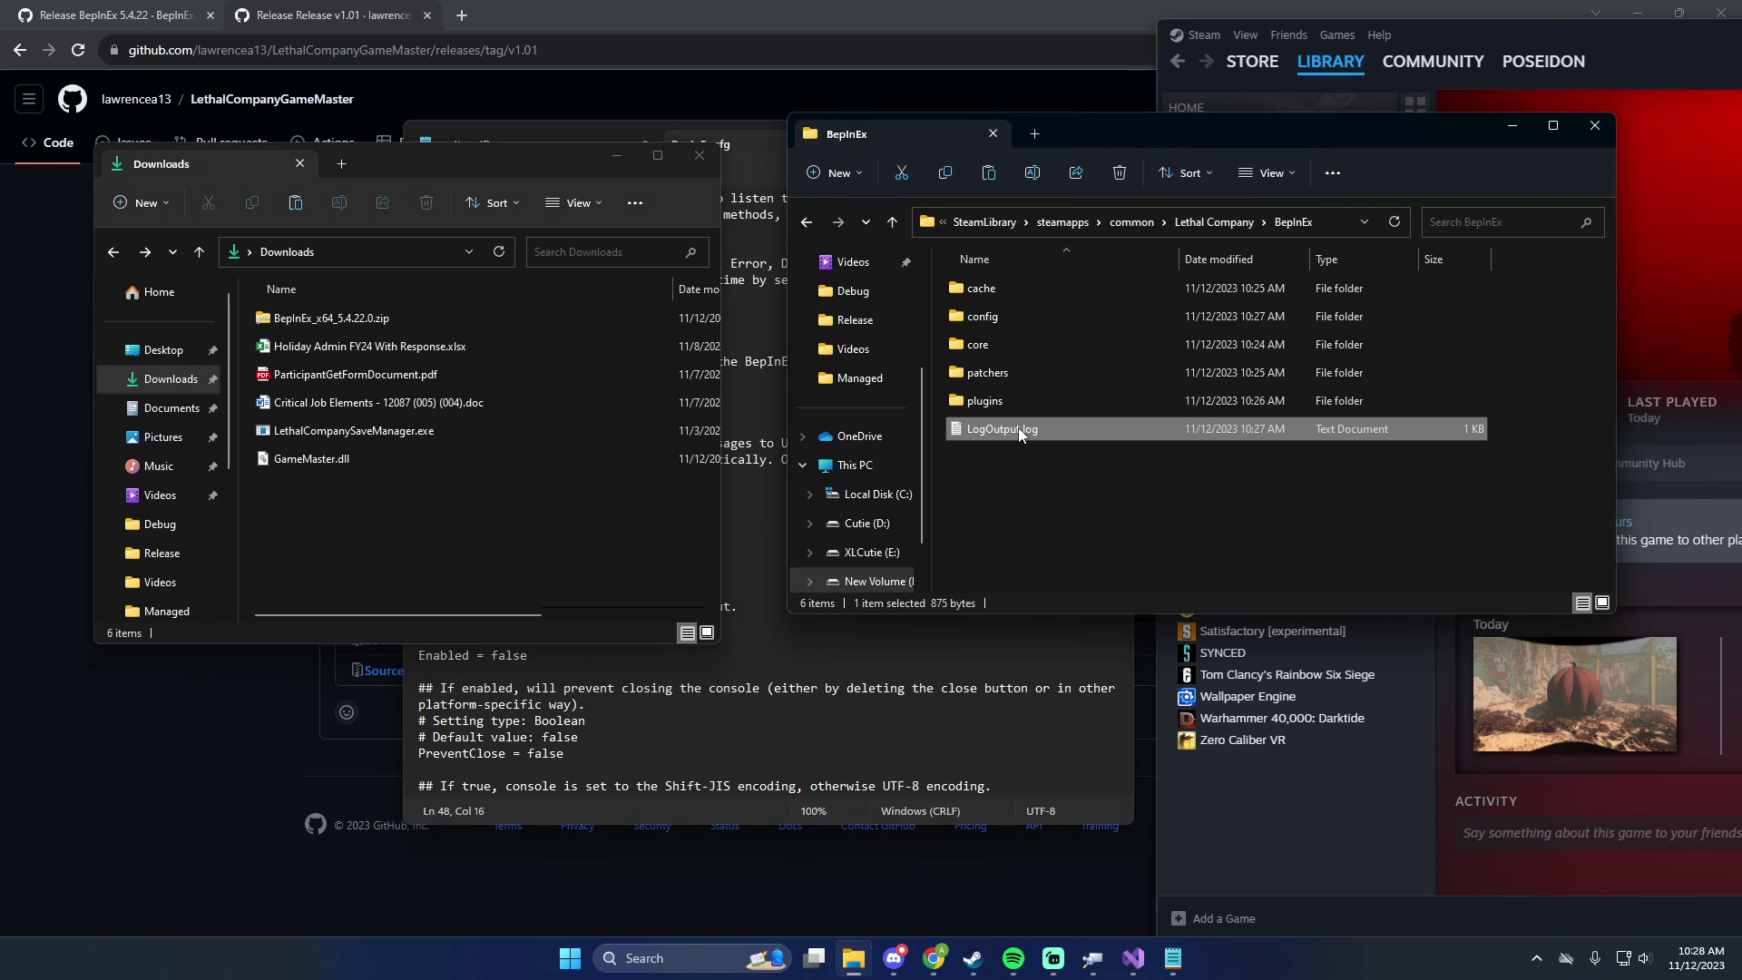
{"action": "double_click", "coordinate": [1018, 427]}
{"action": "left_click_drag", "start_coordinate": [777, 456], "coordinate": [286, 410]}
{"action": "left_click", "coordinate": [692, 540]}
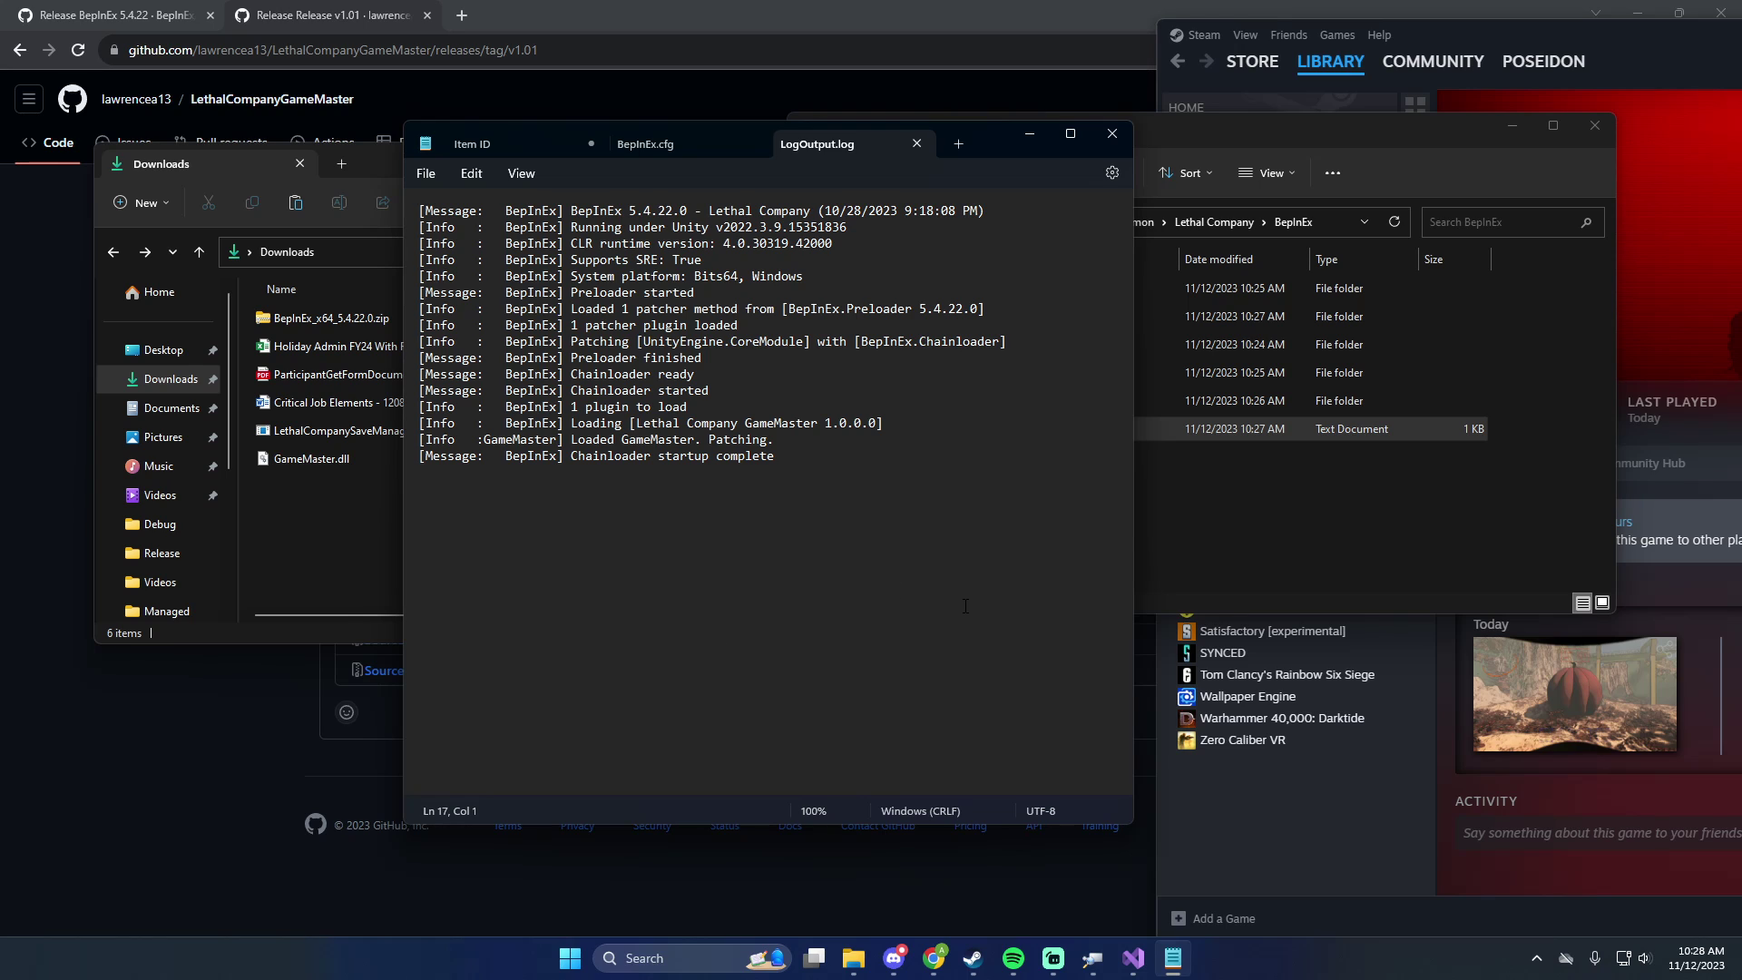
- Open Posiedon.GameMaster.cfg from the BepInEx config folder
{"action": "left_click", "coordinate": [1265, 245]}
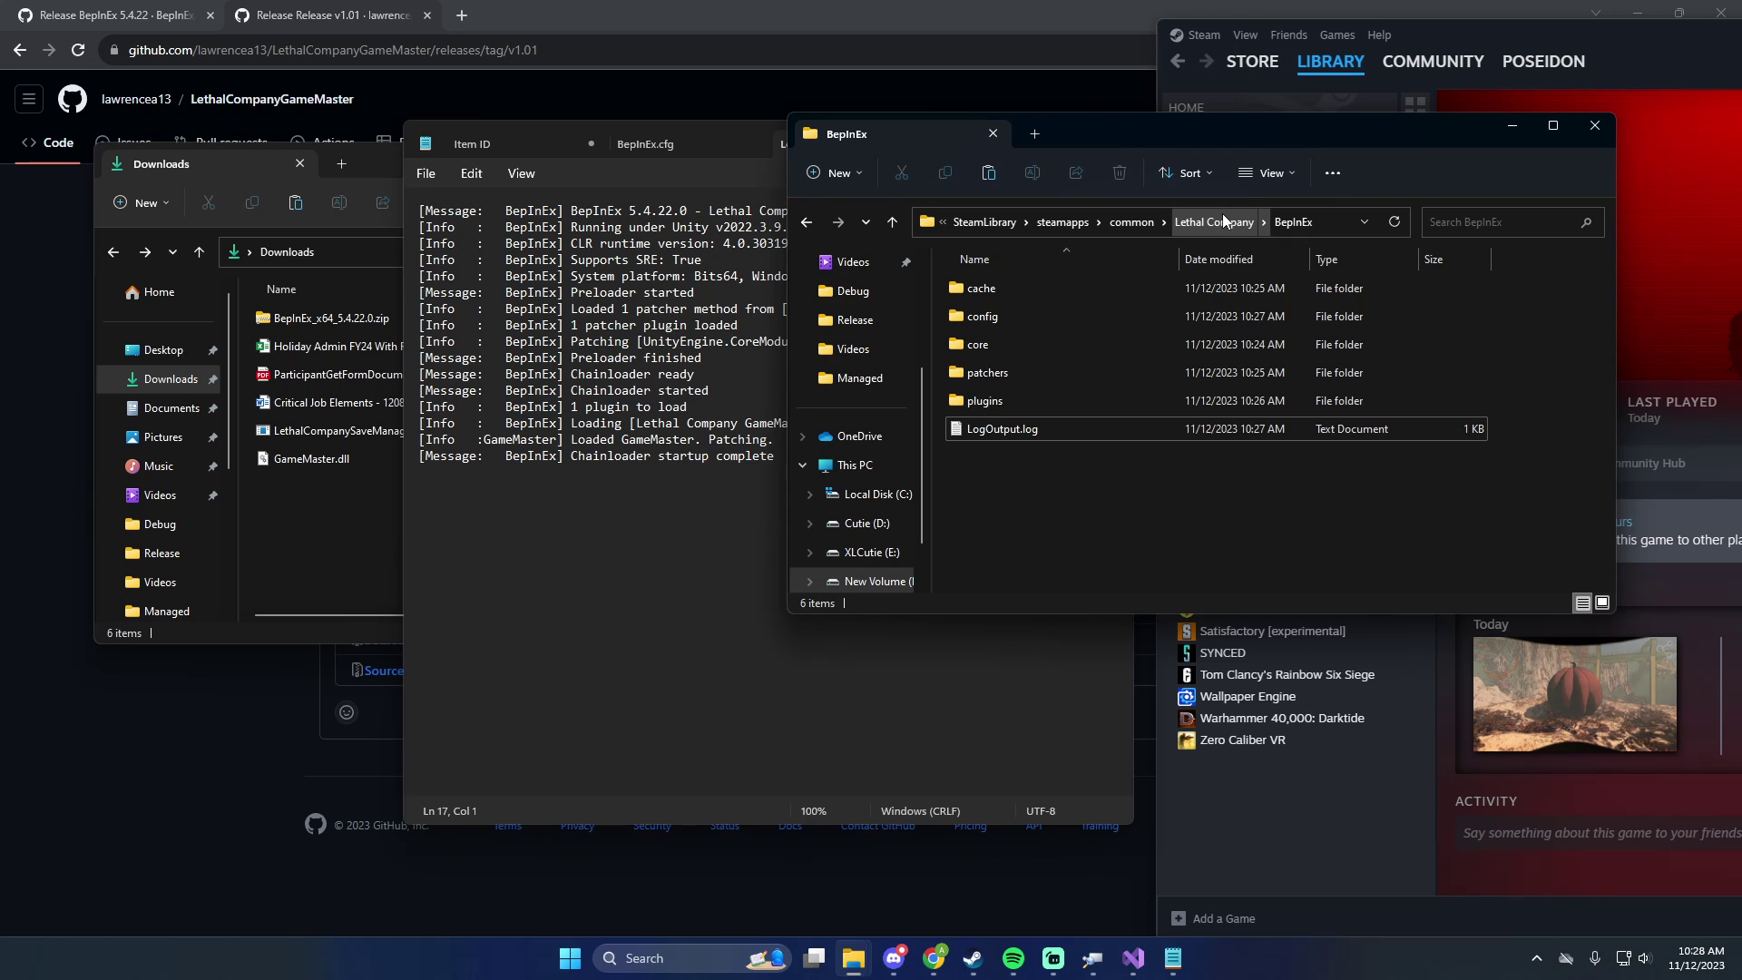
{"action": "double_click", "coordinate": [1021, 316]}
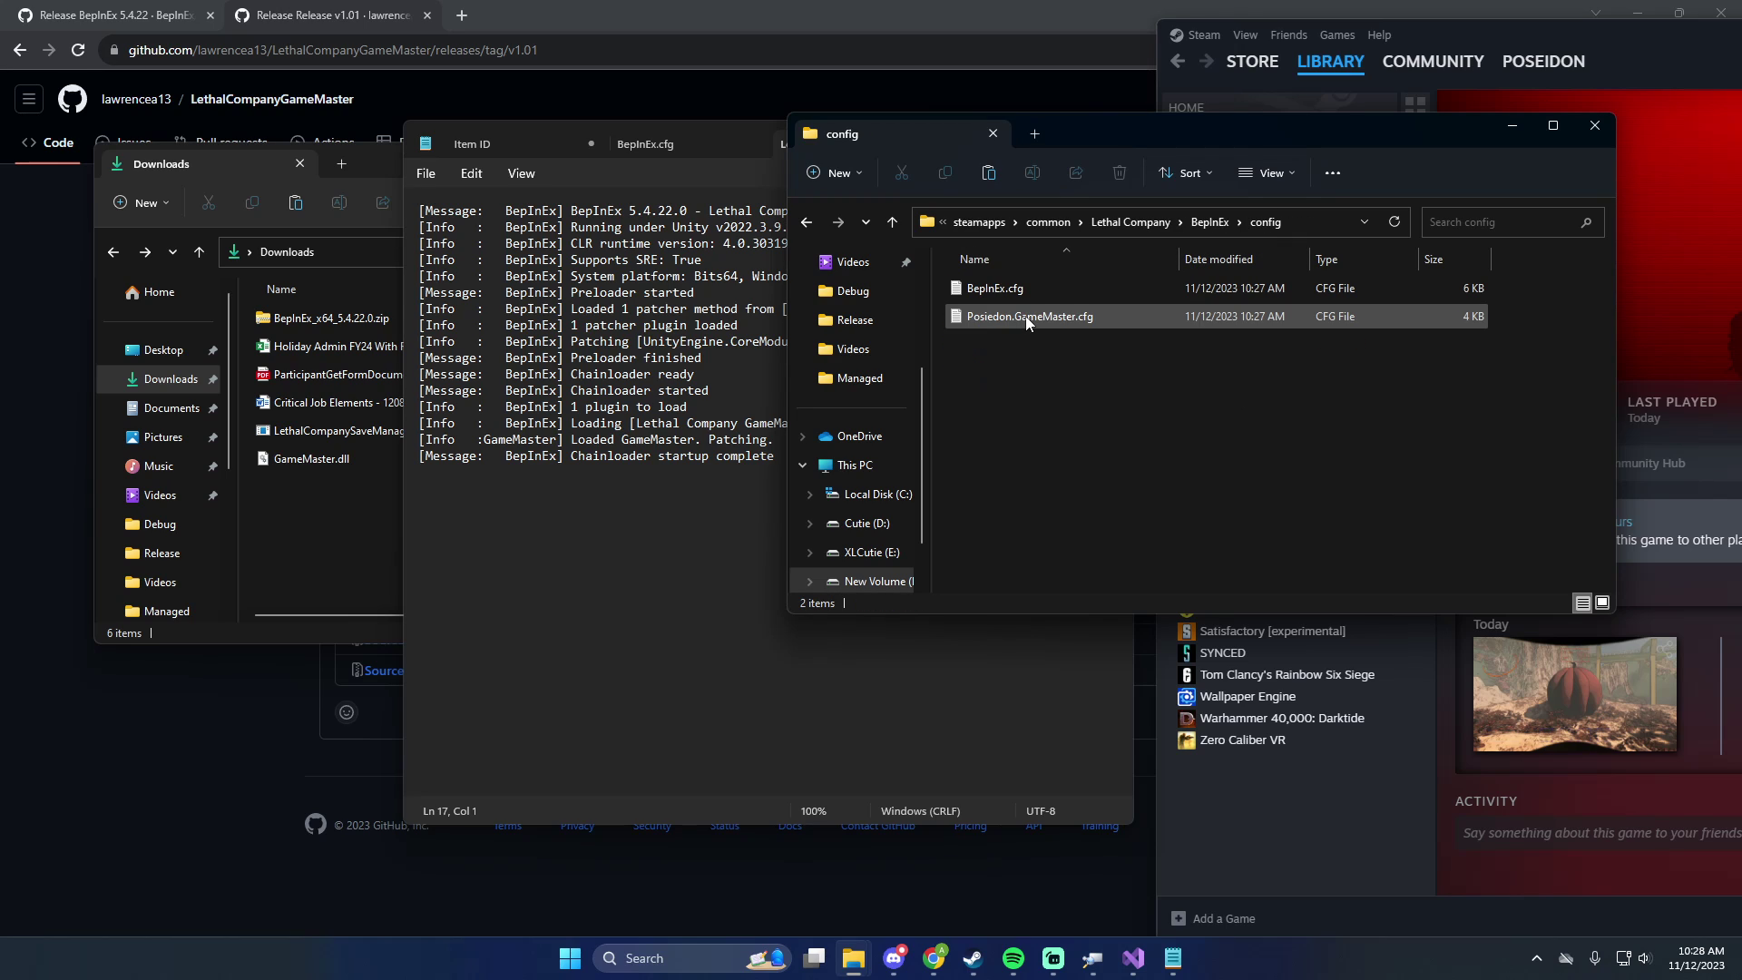
{"action": "double_click", "coordinate": [1018, 314]}
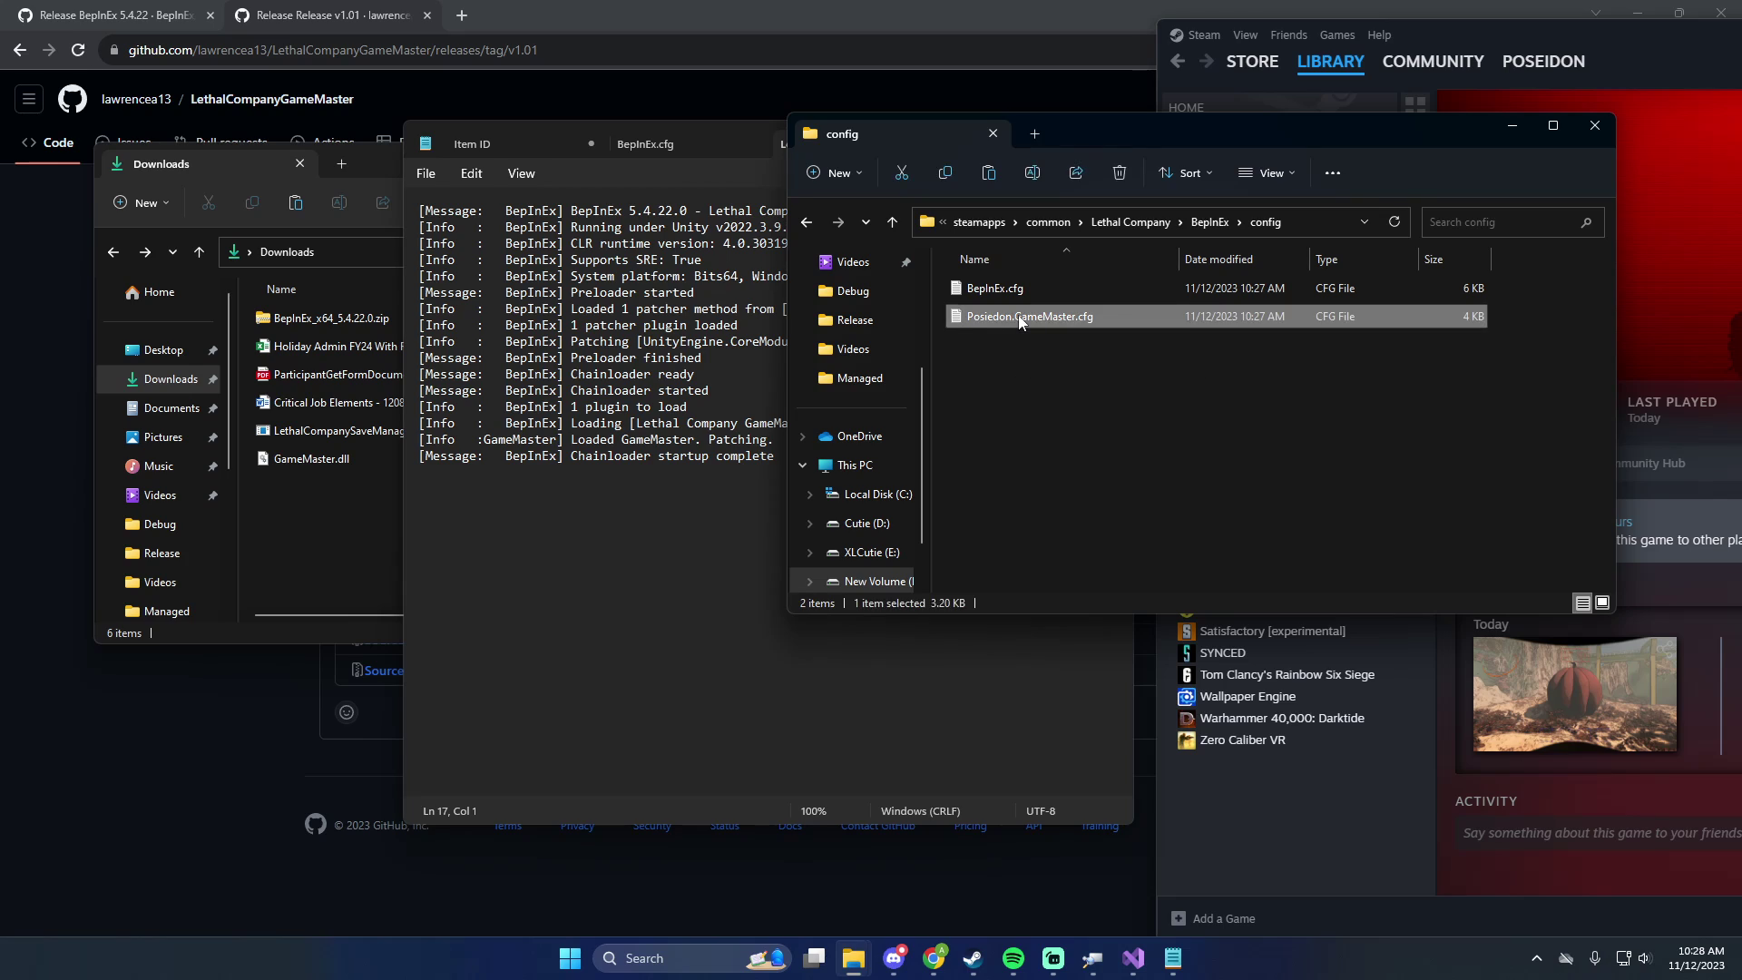
- Scroll through the [AI Settings], e.g. Spring Head - Speed = 100 and Jester - PopUp = 0.5
{"action": "scroll", "coordinate": [744, 481], "scroll_direction": "down", "scroll_amount": 10}
{"action": "scroll", "coordinate": [743, 479], "scroll_direction": "down", "scroll_amount": 6}
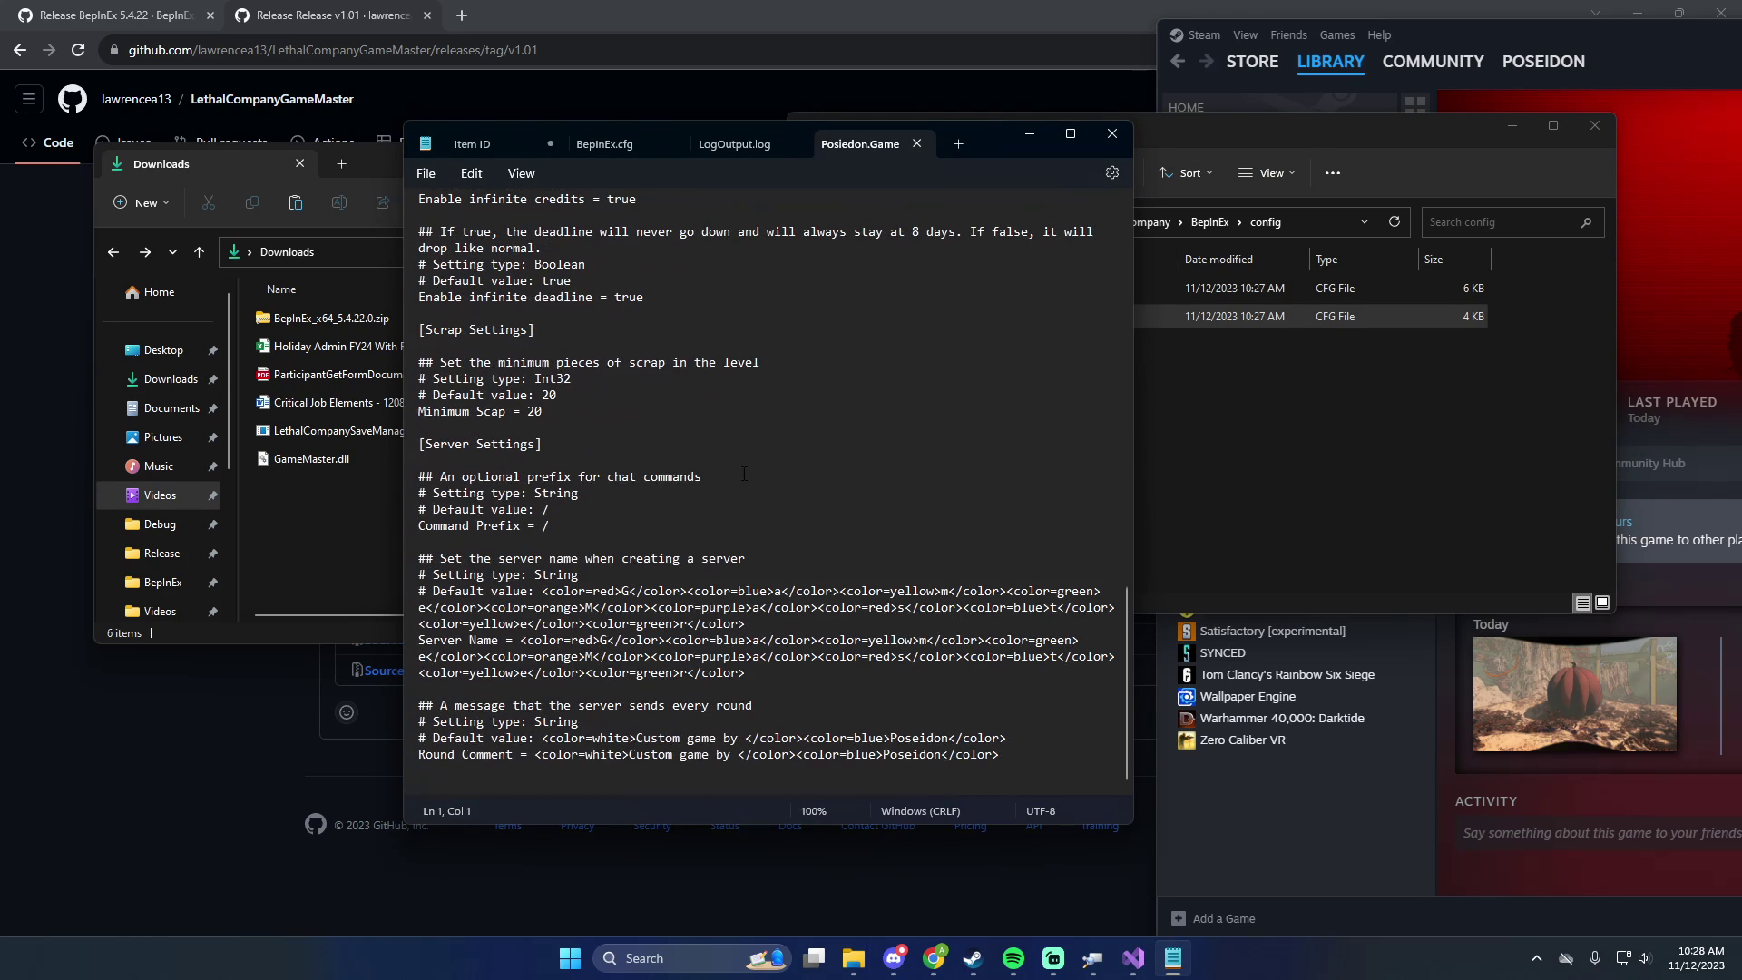
{"action": "scroll", "coordinate": [743, 481], "scroll_direction": "up", "scroll_amount": 15}
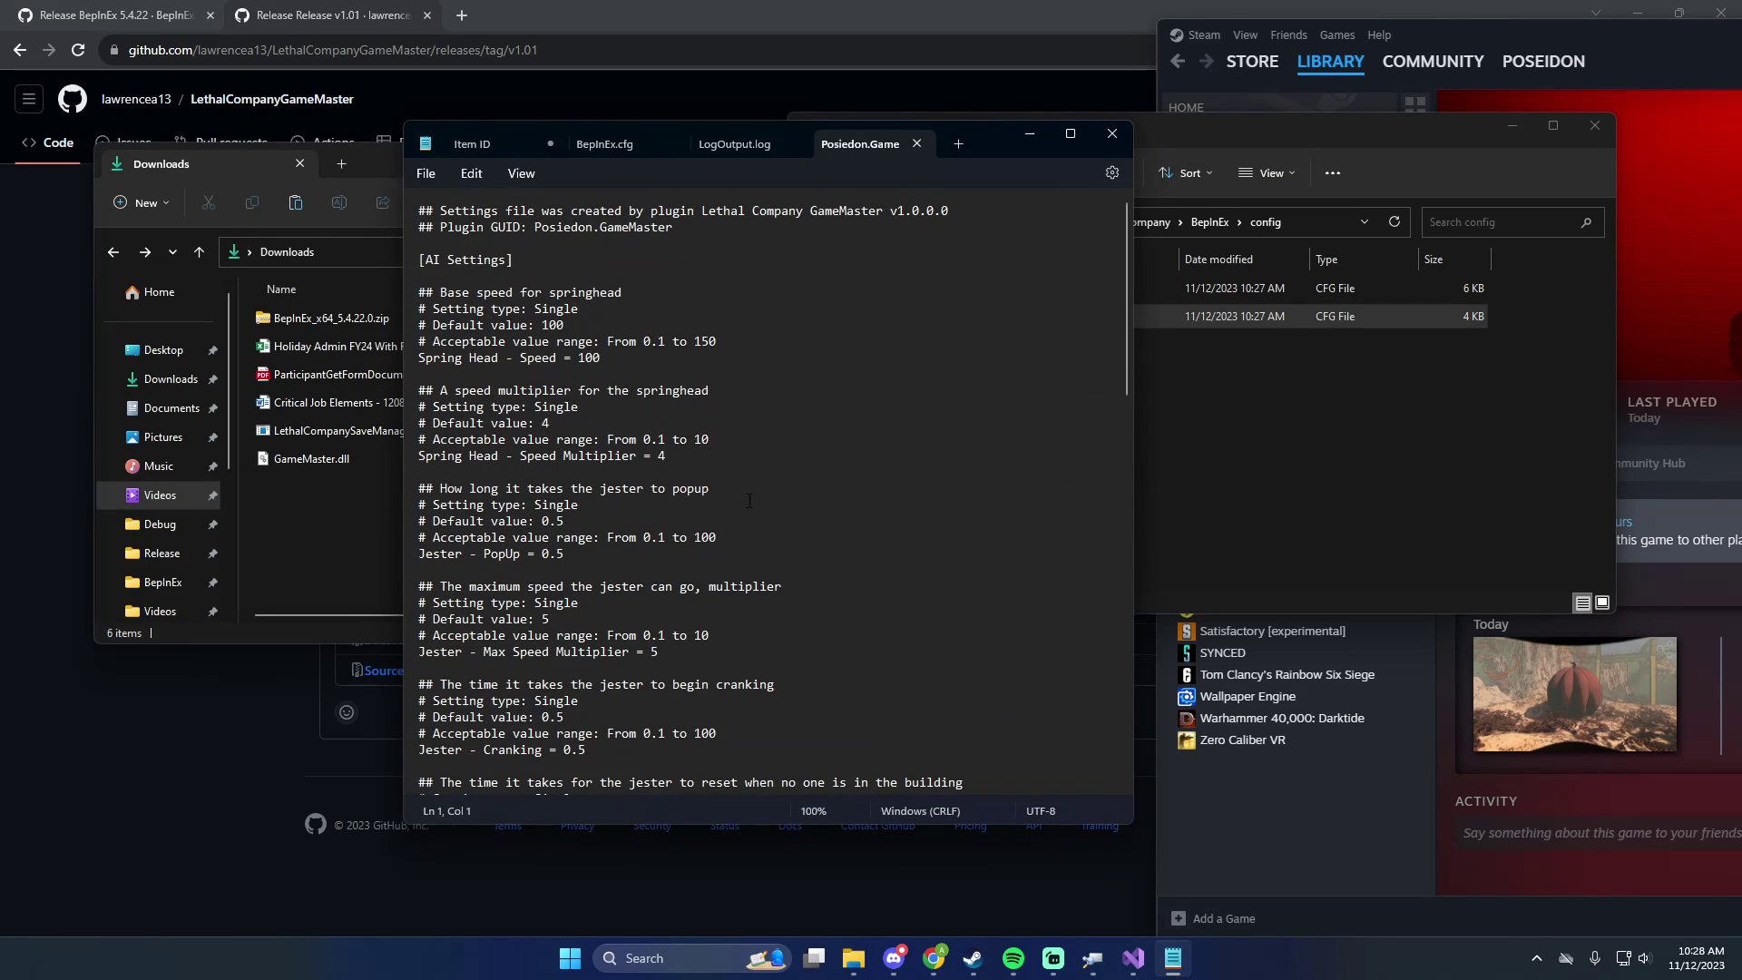
{"action": "scroll", "coordinate": [754, 502], "scroll_direction": "down", "scroll_amount": 6}
{"action": "scroll", "coordinate": [754, 503], "scroll_direction": "down", "scroll_amount": 4}
{"action": "scroll", "coordinate": [749, 496], "scroll_direction": "up", "scroll_amount": 15}
{"action": "left_click", "coordinate": [1052, 959]}
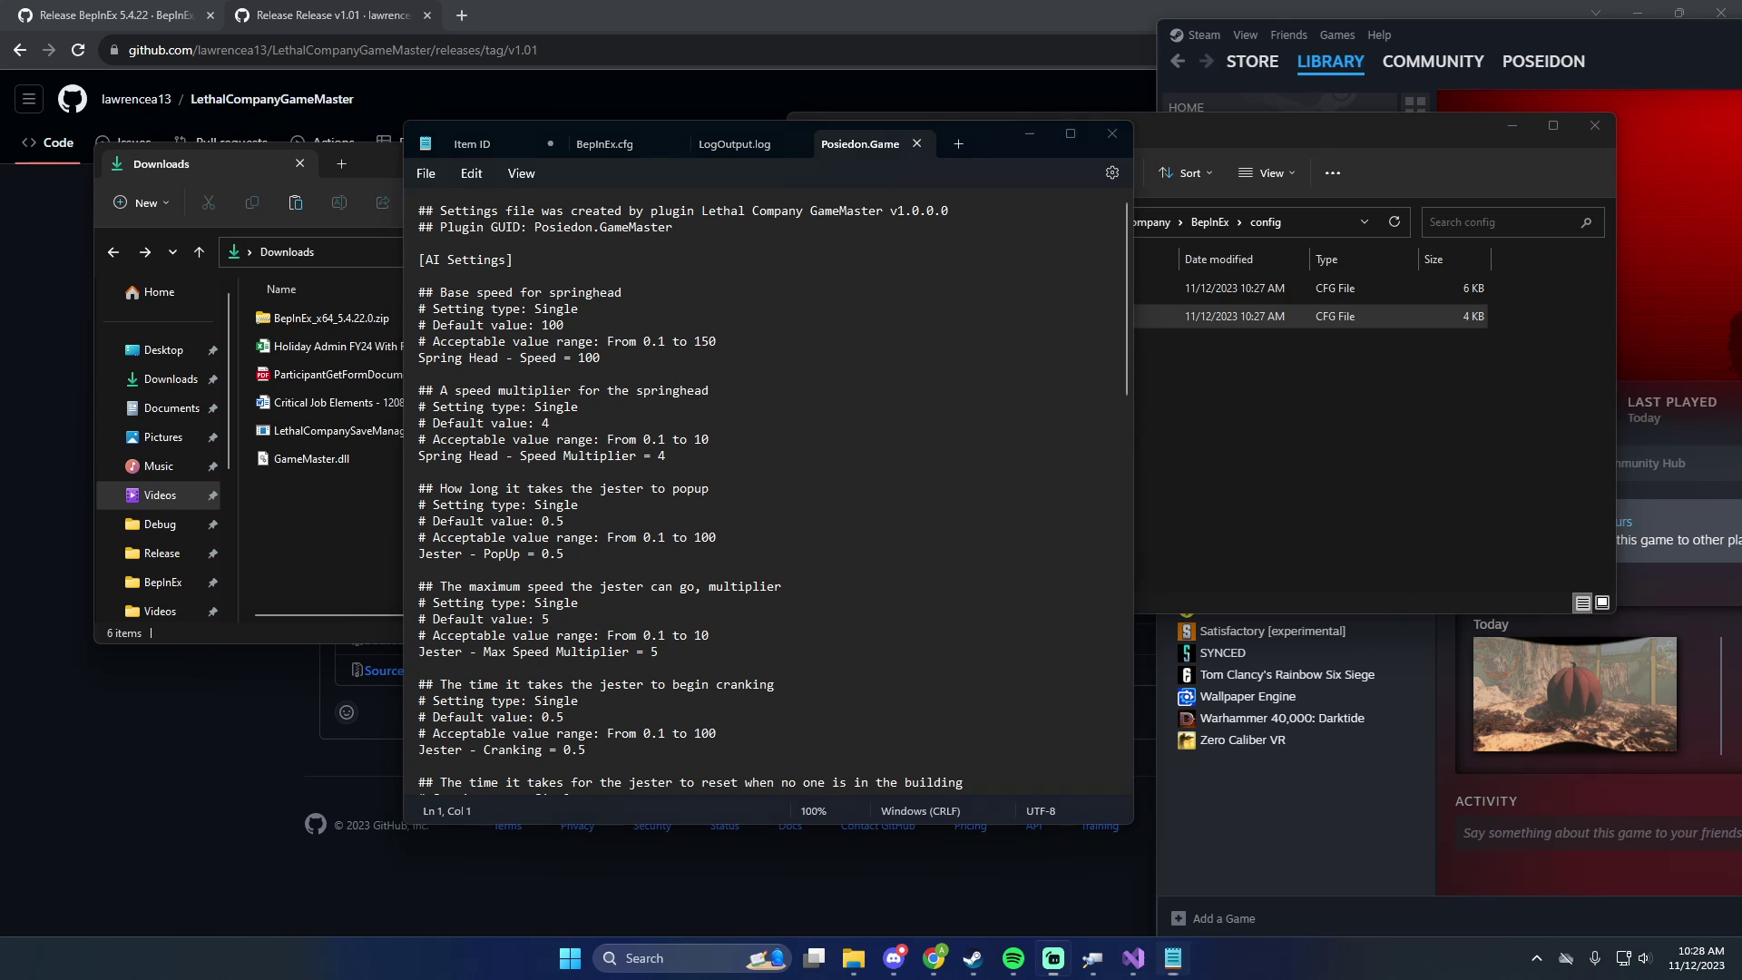